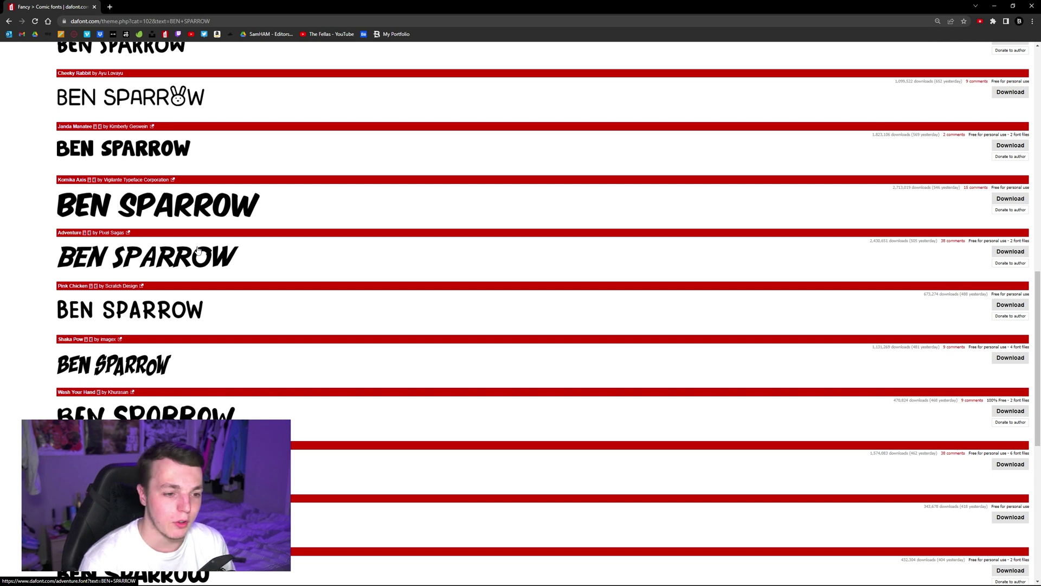
Scroll through Dafont's comic-font results and browse the second page of previews
scroll(214, 248, down, 6)
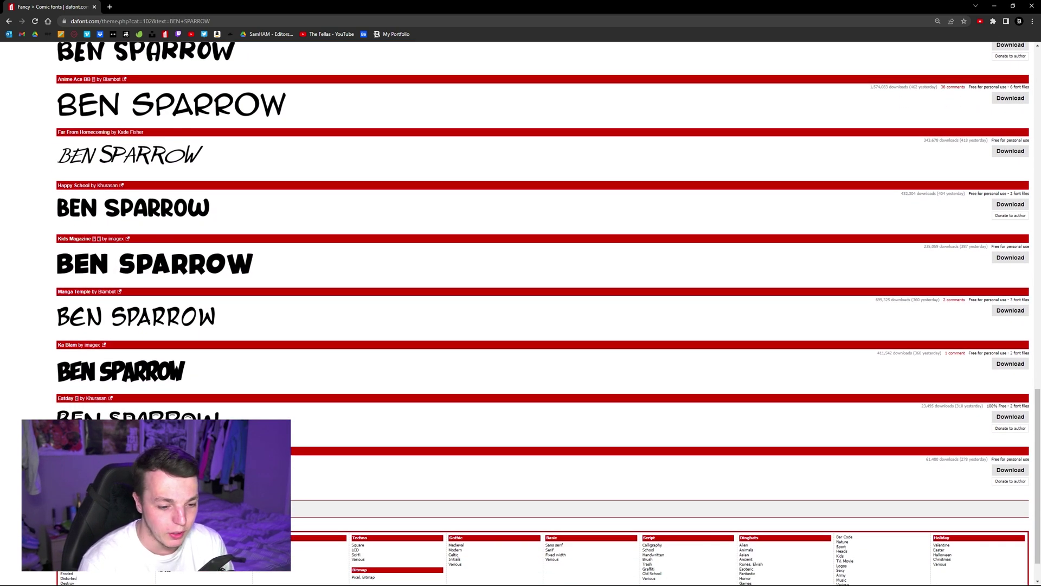
click(230, 508)
scroll(337, 245, down, 4)
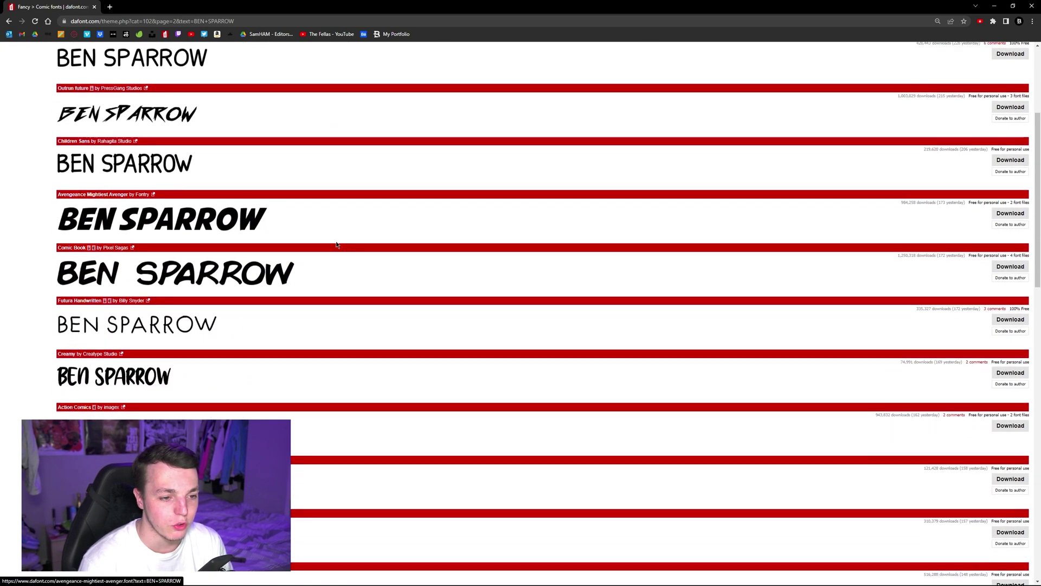
scroll(423, 209, down, 4)
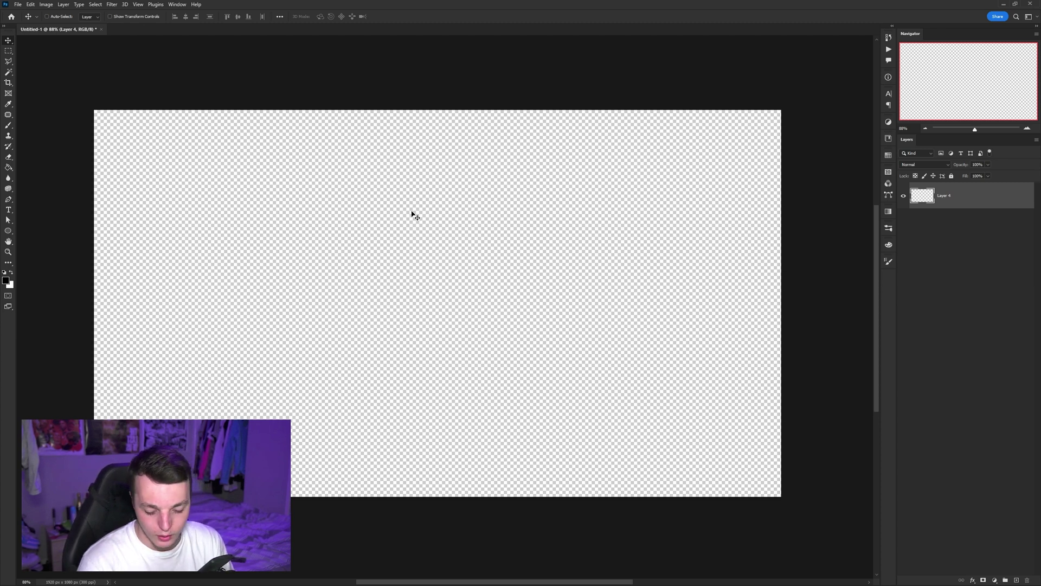
Fill the empty layer with white, lock it, and add a new layer above
key(ctrl+BackSpace)
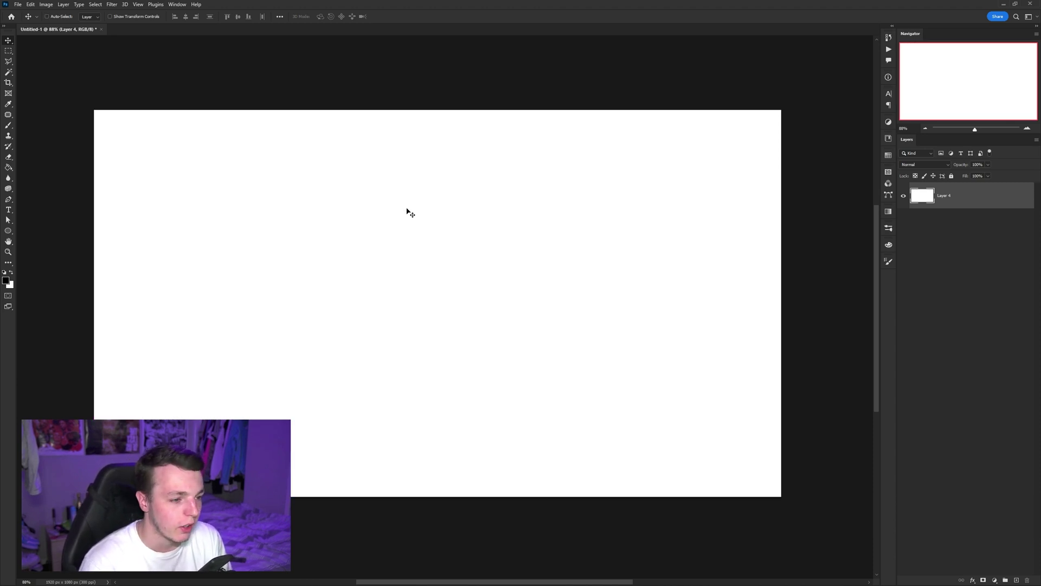
drag(408, 212, 444, 212)
key(ctrl+slash)
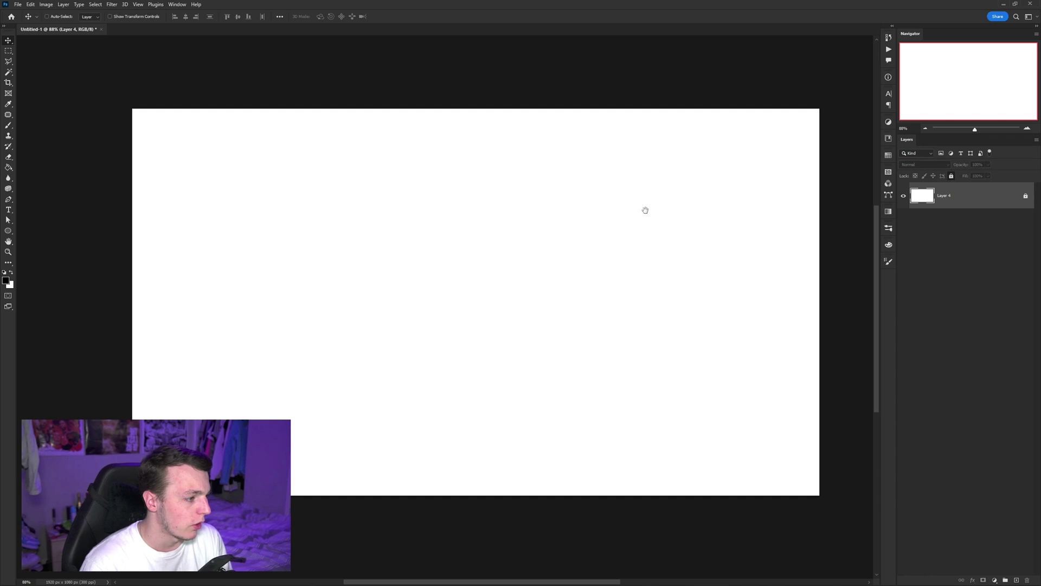
drag(644, 210, 600, 210)
key(ctrl+shift+n)
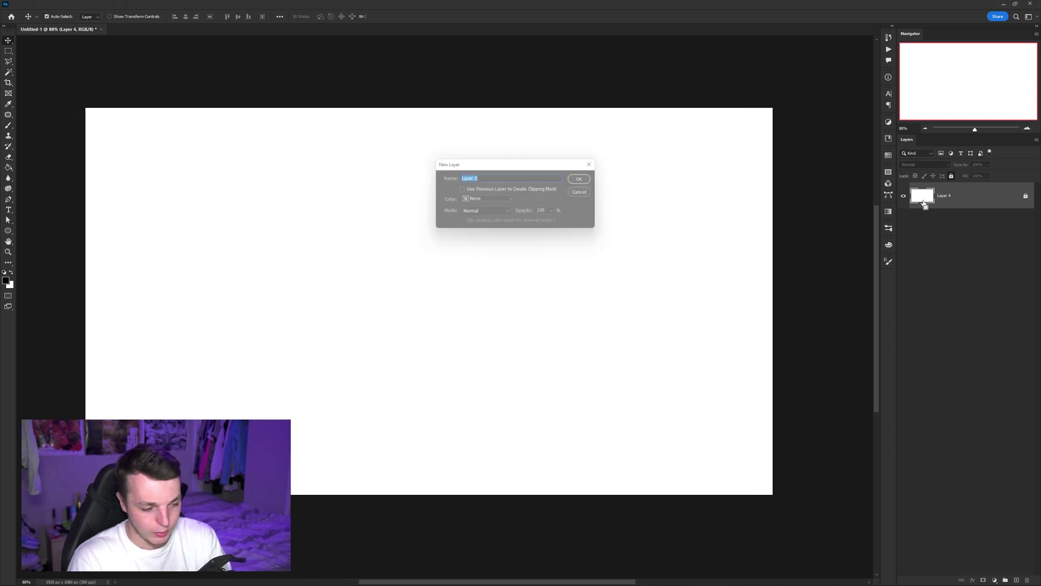
key(Return)
Type BEN, scale it up to about 474% and centre it, then duplicate it below
key(t)
click(319, 261)
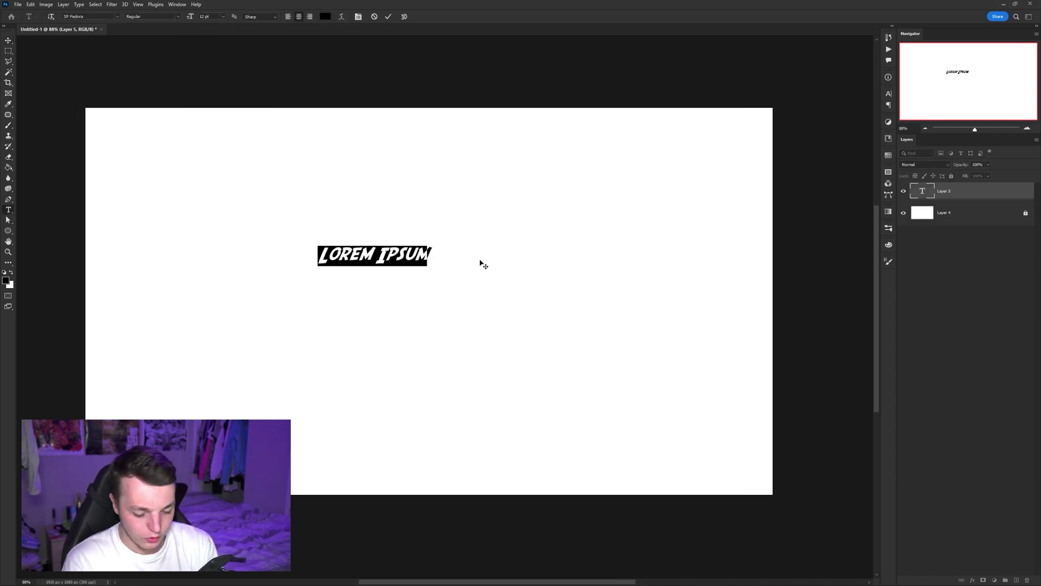
text(BENv)
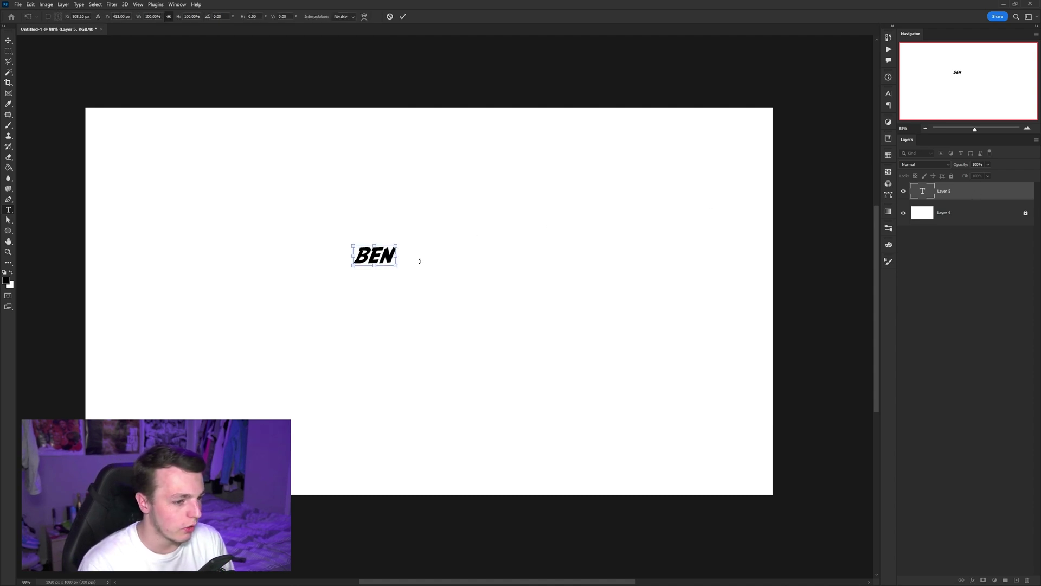
key(ctrl+t)
drag(397, 246, 478, 255)
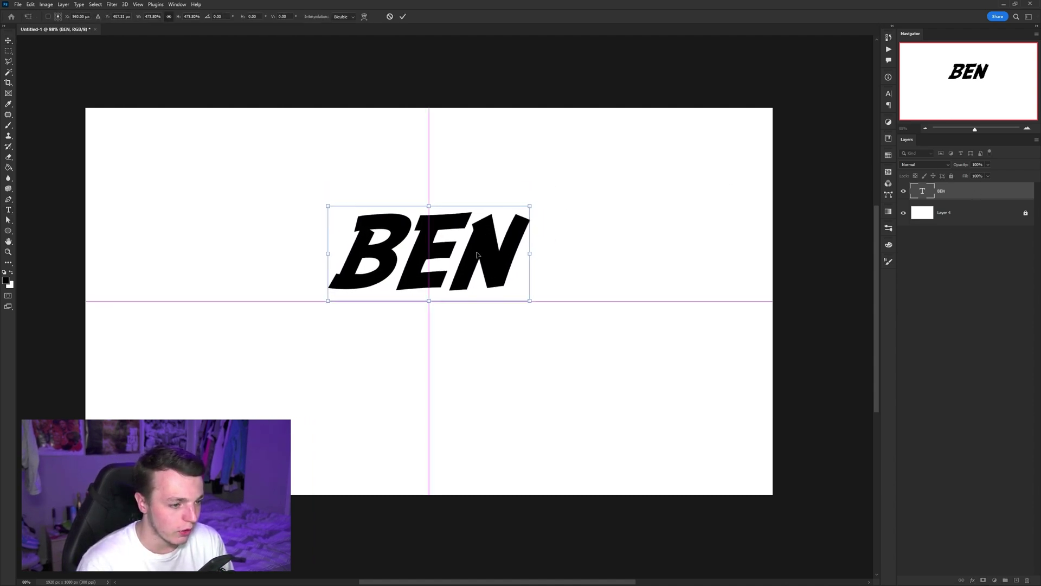
key(Return)
drag(519, 302, 492, 333)
Change the copy's text to SPARROW, move it under BEN, and nudge both words left
double_click(928, 192)
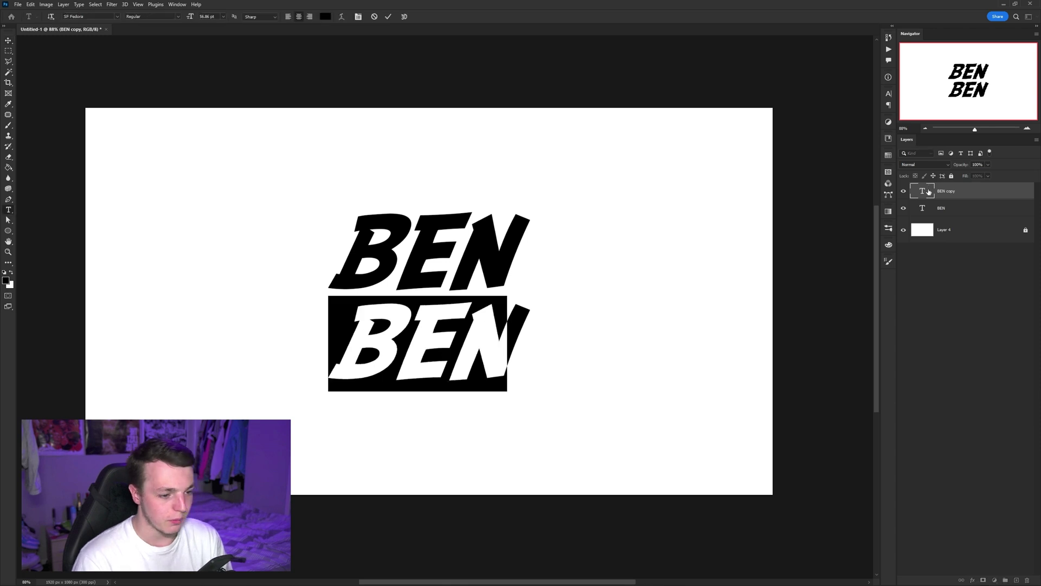
key(ctrl+Return)
mouse_move(578, 236)
mouse_down()
mouse_move(578, 265)
mouse_move(579, 249)
mouse_up()
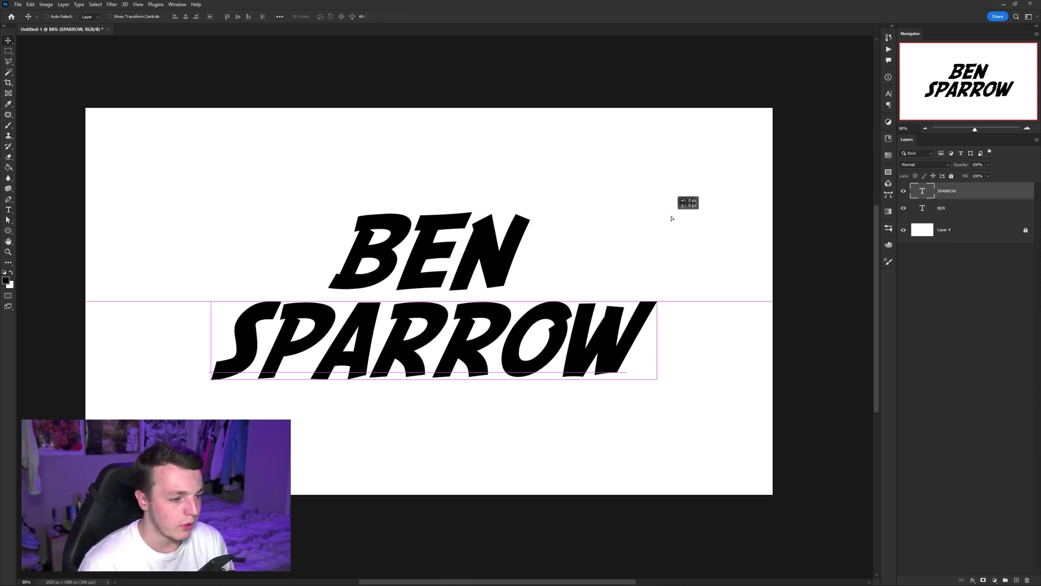
shift+click(977, 211)
drag(676, 226, 671, 224)
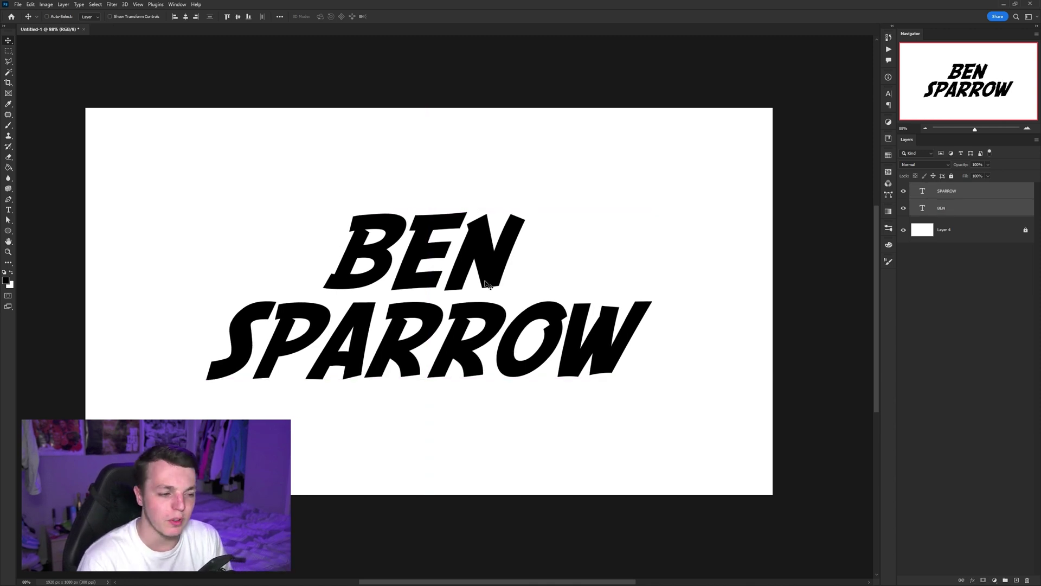
Move the SPARROW layer below BEN in the layer order
key(t)
click(117, 17)
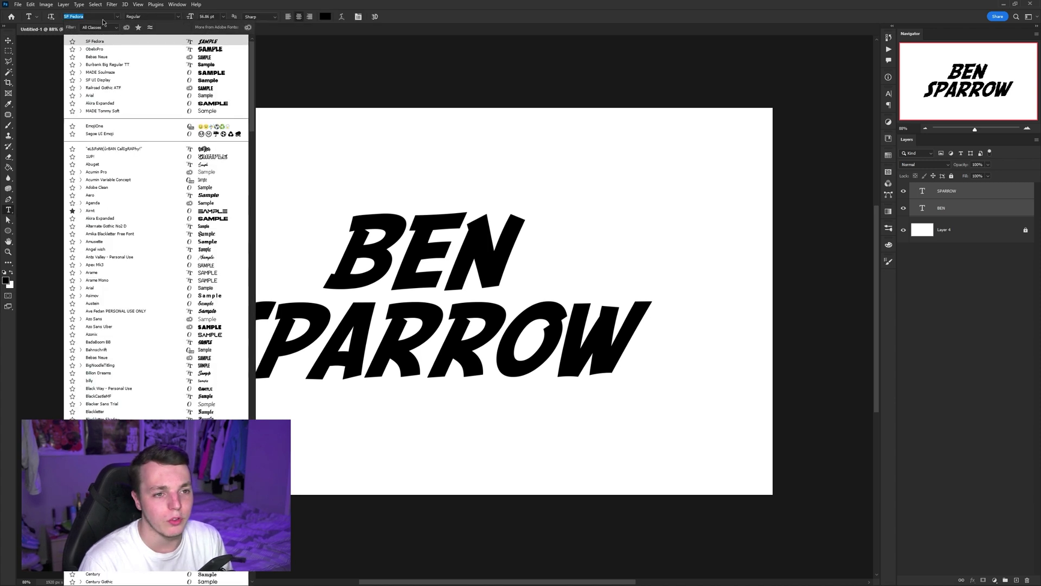
click(97, 17)
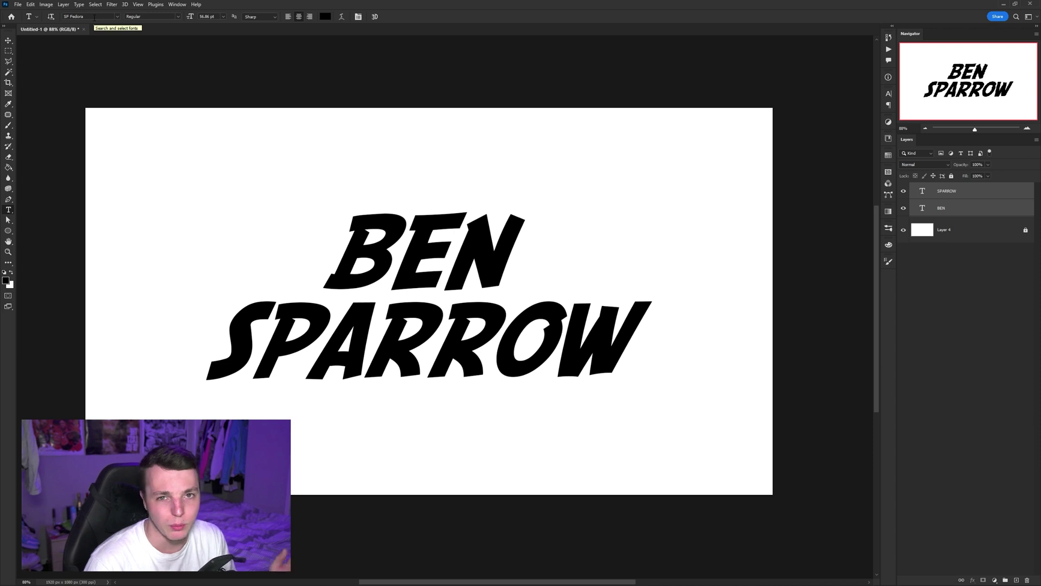
key(v)
drag(939, 191, 938, 205)
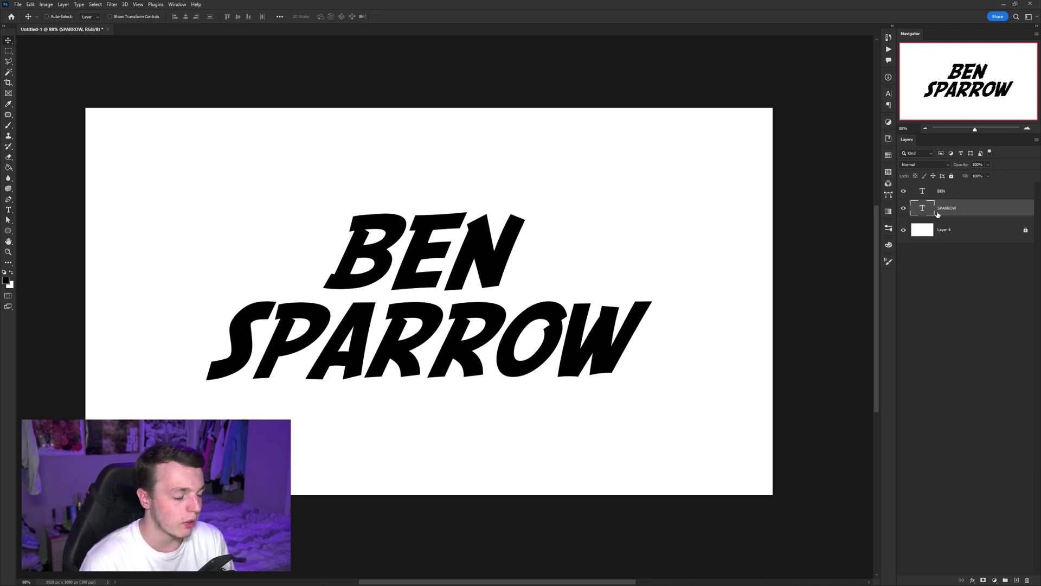
Bring up the Warp Text settings for the SPARROW text layer
key(t)
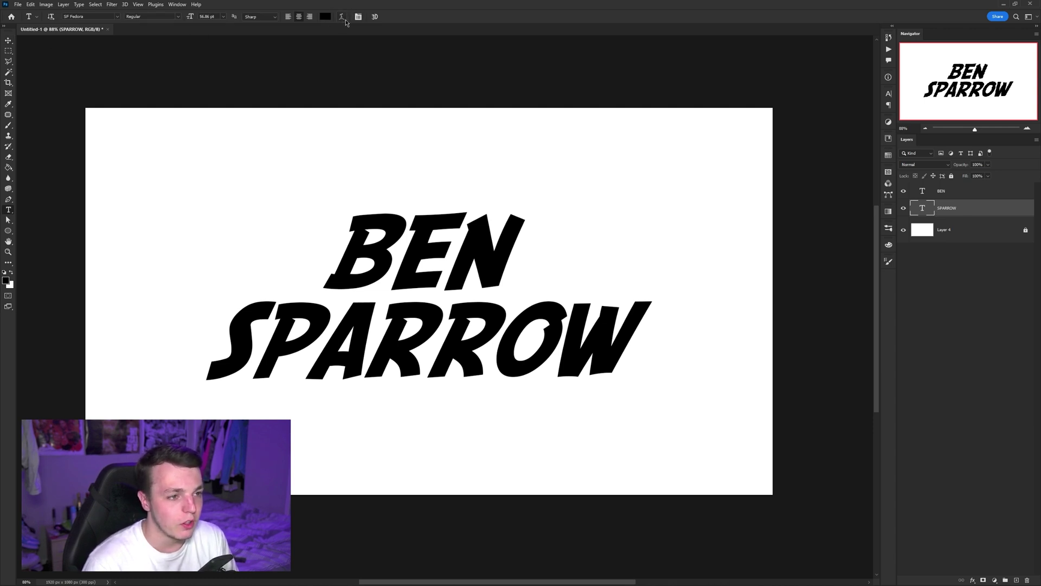
click(343, 21)
mouse_move(637, 120)
mouse_down()
mouse_move(600, 121)
mouse_move(657, 123)
mouse_up()
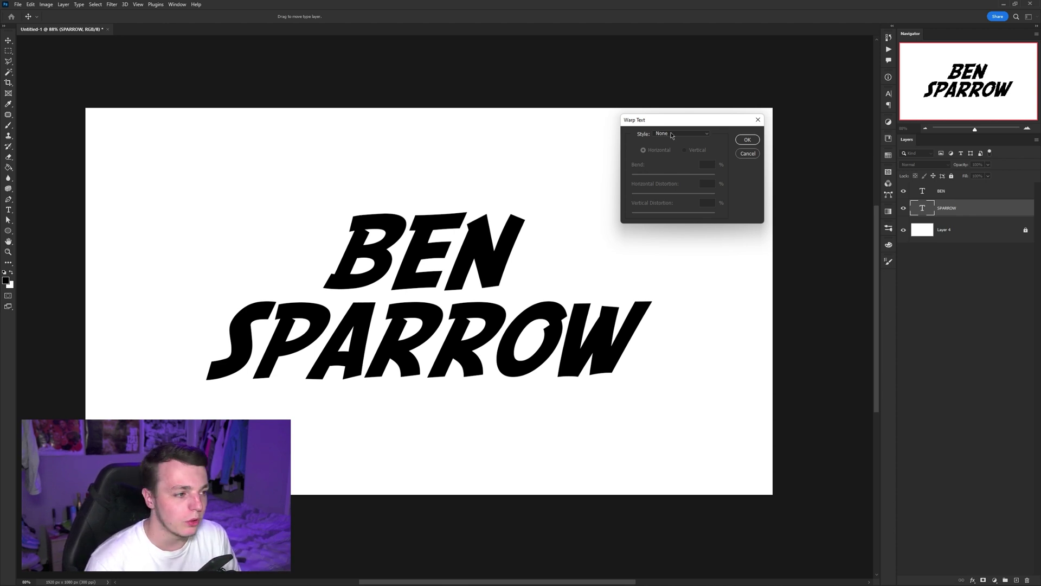
Arc-warp SPARROW with Bend +23, Horizontal Distortion +49 and Vertical Distortion -10
click(672, 135)
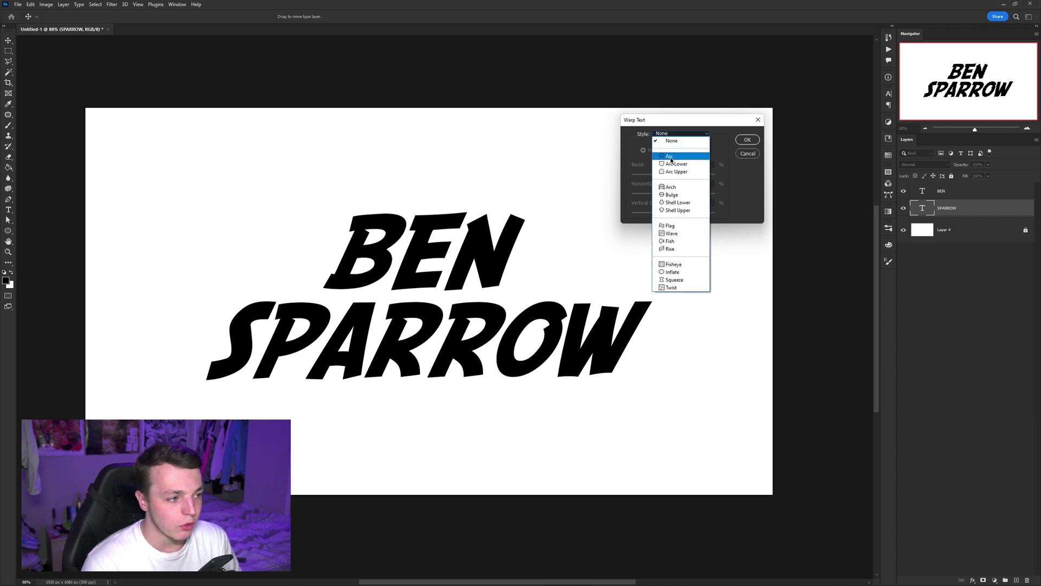
click(686, 134)
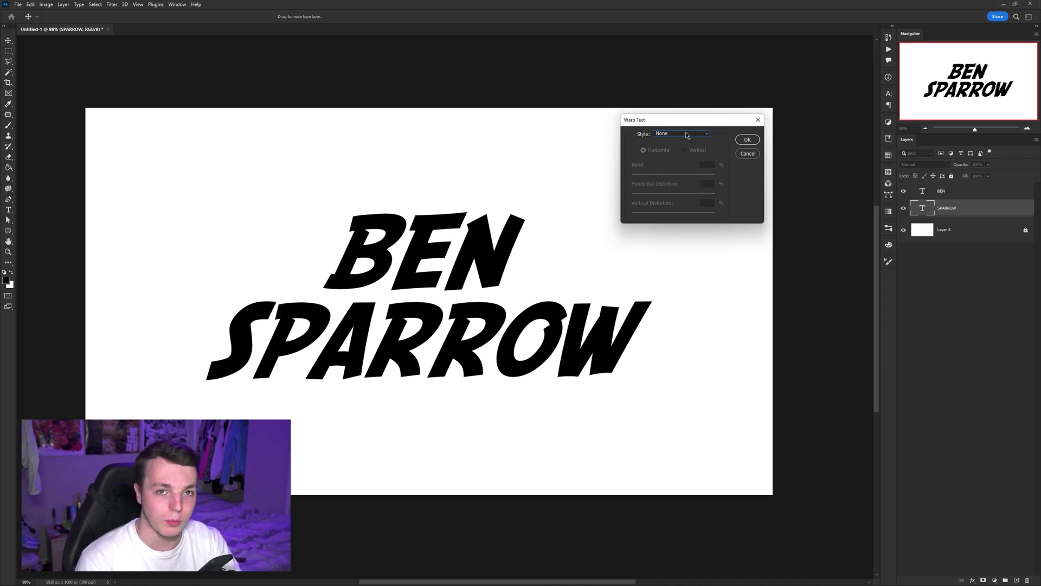
click(668, 134)
click(657, 141)
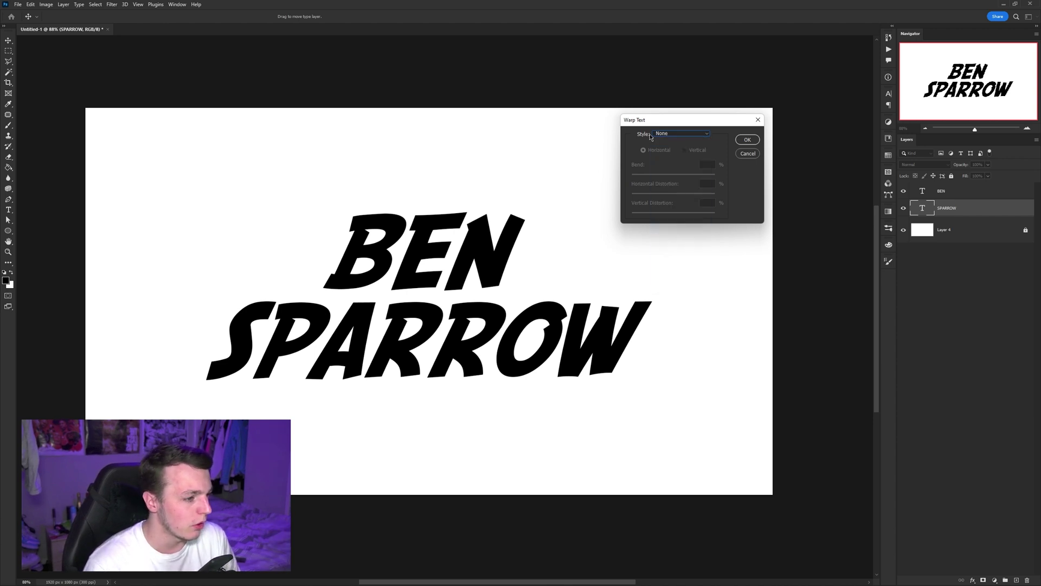
click(680, 134)
click(672, 156)
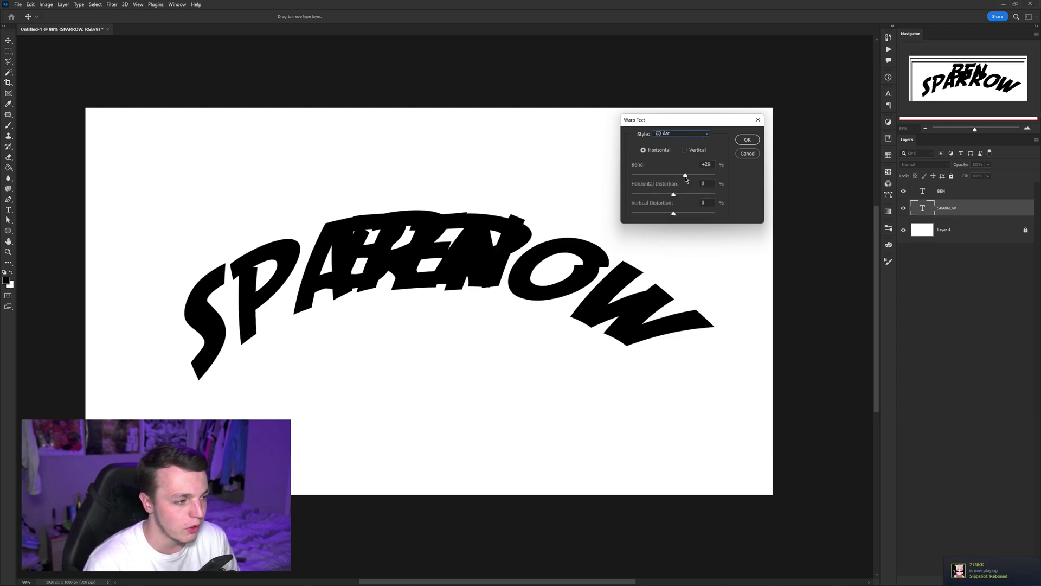
drag(694, 176, 683, 177)
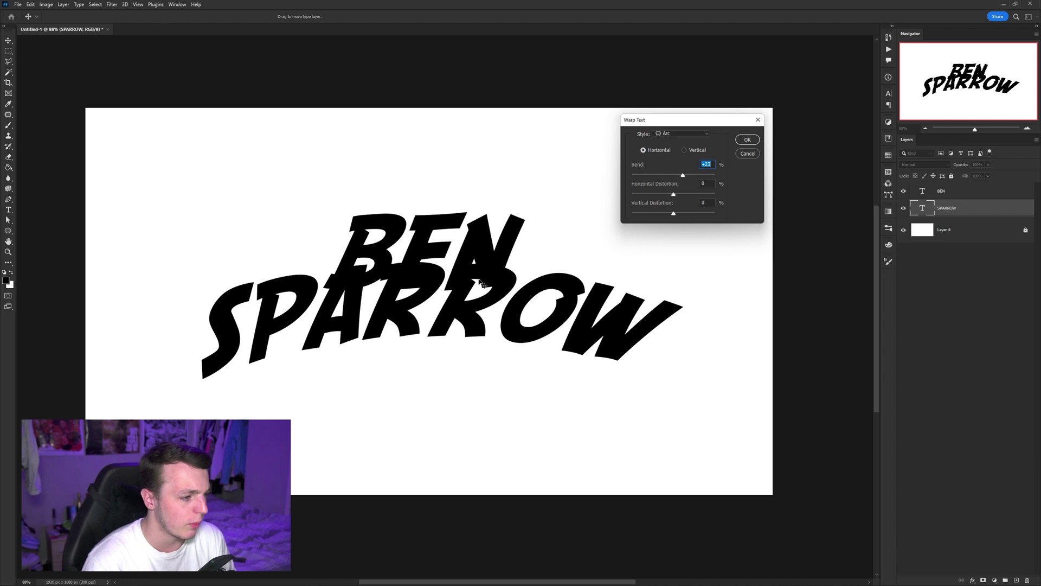
drag(674, 195, 689, 196)
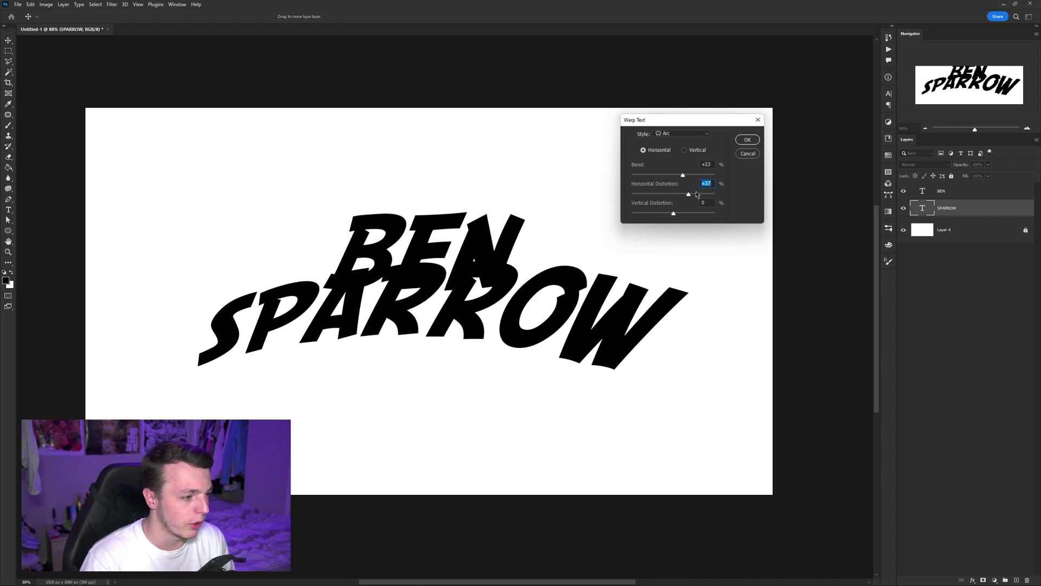
drag(696, 192, 699, 191)
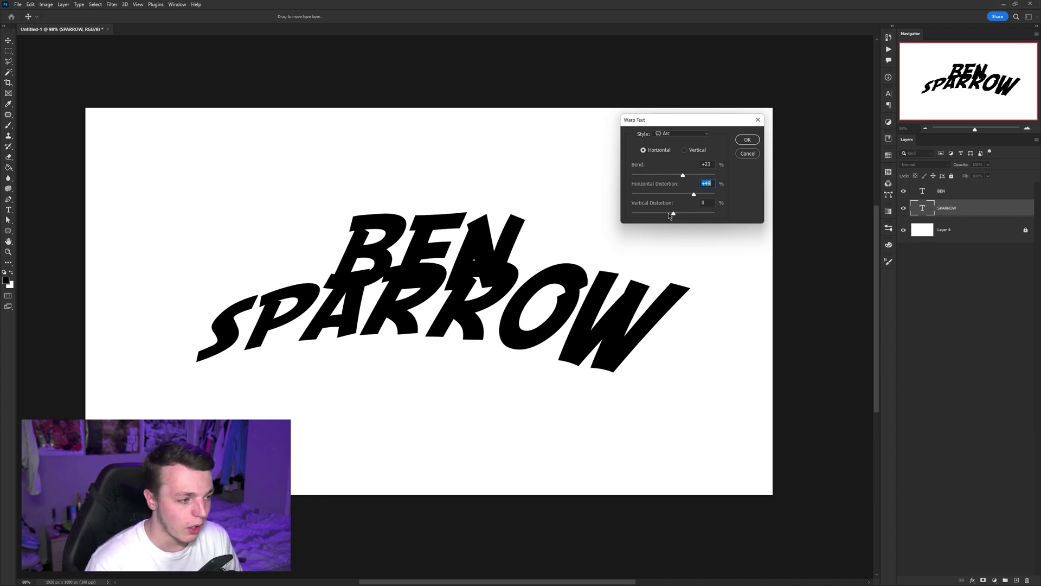
drag(670, 215, 672, 214)
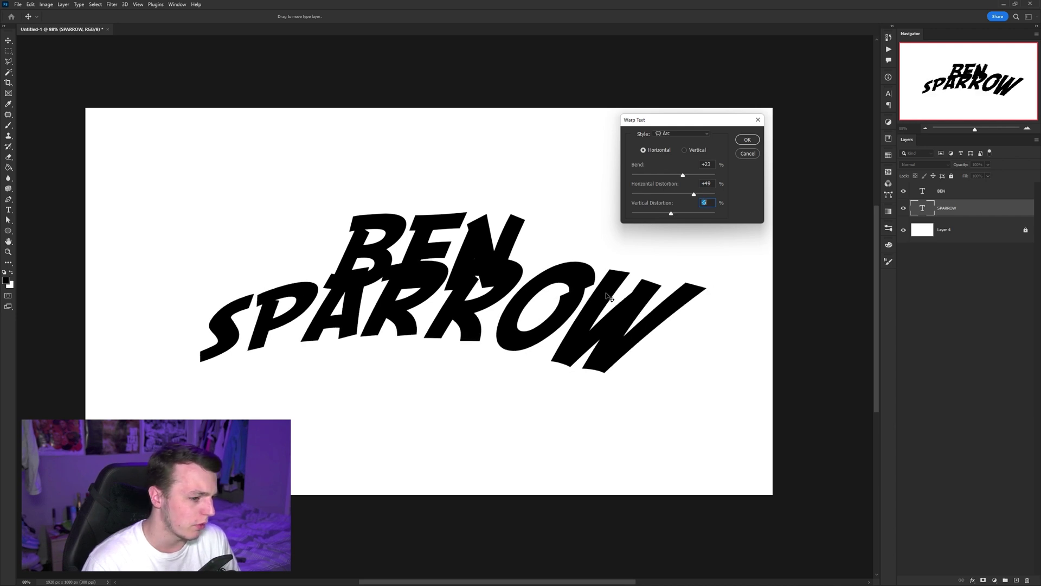
click(747, 139)
Select the BEN text layer and raise it about 50 px
key(alt+bracketright)
key(t)
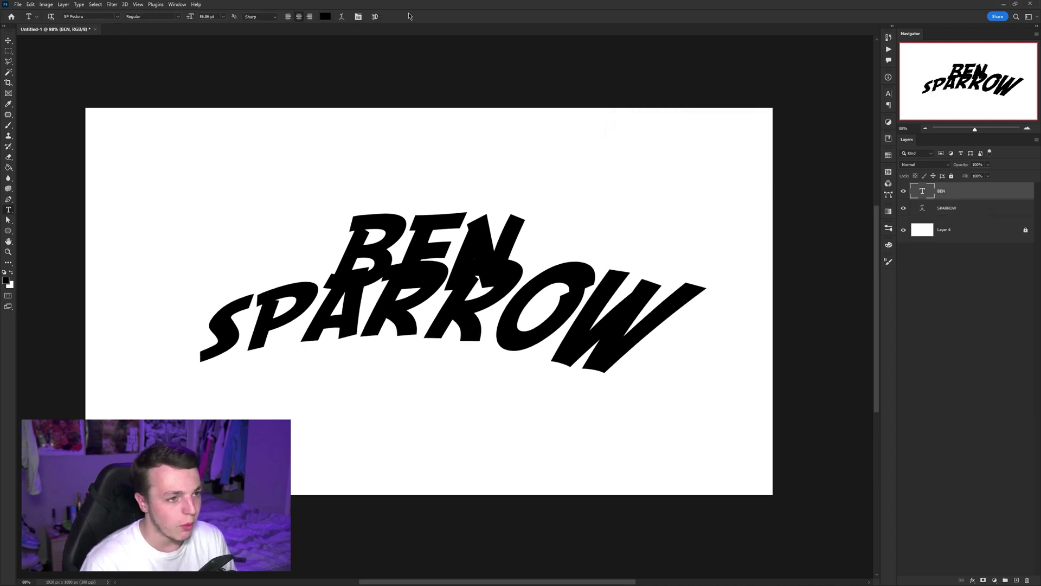
drag(477, 218, 473, 190)
Arc-warp BEN with Bend +23 and Horizontal Distortion +60
click(341, 17)
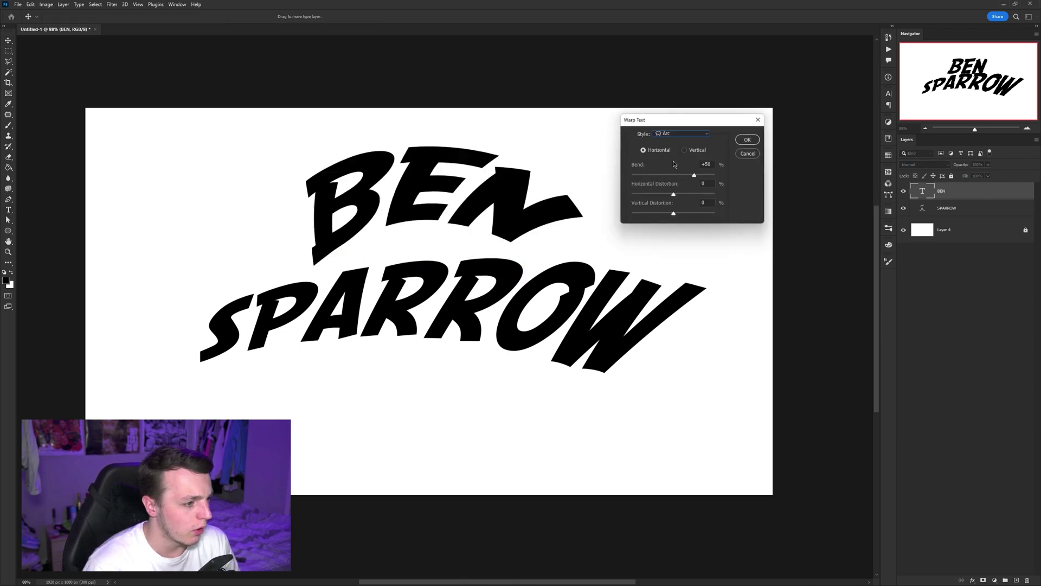
drag(688, 178, 672, 214)
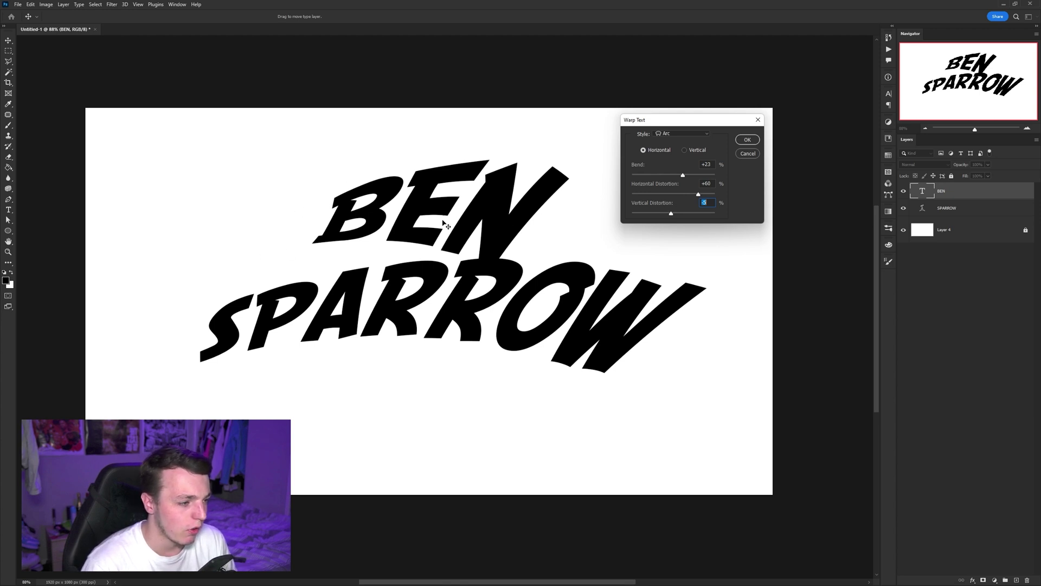
drag(657, 120, 634, 127)
click(730, 150)
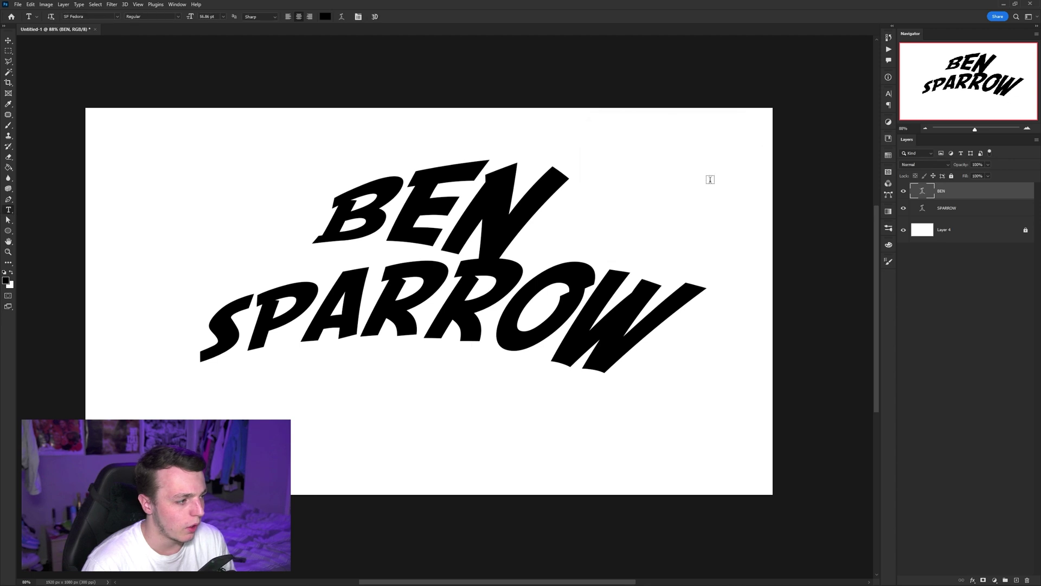
Rotate BEN about 12 degrees counter-clockwise and shift it into position
key(ctrl+t)
drag(600, 145, 610, 100)
drag(508, 160, 525, 159)
drag(618, 163, 624, 177)
drag(551, 180, 556, 188)
drag(624, 179, 628, 185)
drag(556, 172, 555, 173)
key(Return)
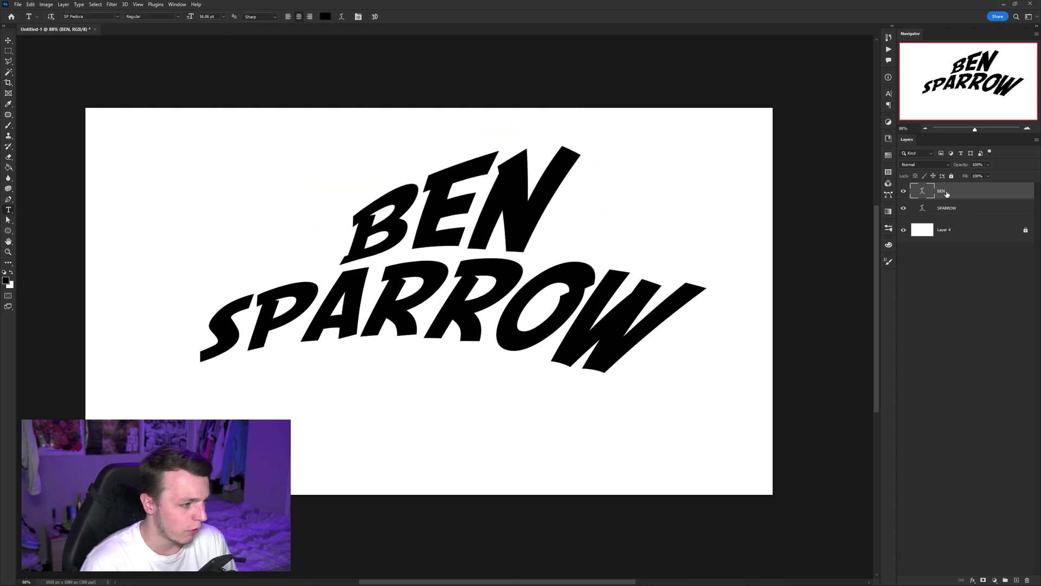
Add an empty Layer 5 on top, trying and undoing black brush strokes
key(ctrl+shift+alt+n)
key(b)
scroll(418, 252, up, 2)
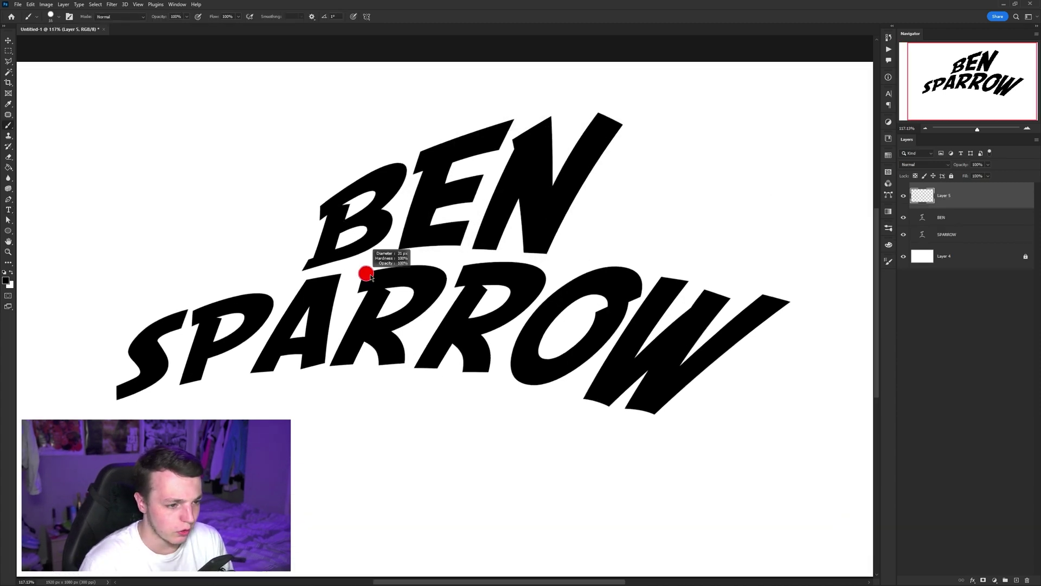
mouse_move(284, 281)
mouse_down()
mouse_move(396, 257)
mouse_move(612, 265)
mouse_up()
scroll(456, 268, down, 6)
key(ctrl+z)
mouse_move(285, 295)
mouse_down()
mouse_move(389, 267)
mouse_move(513, 261)
mouse_move(639, 288)
mouse_up()
key(ctrl+z)
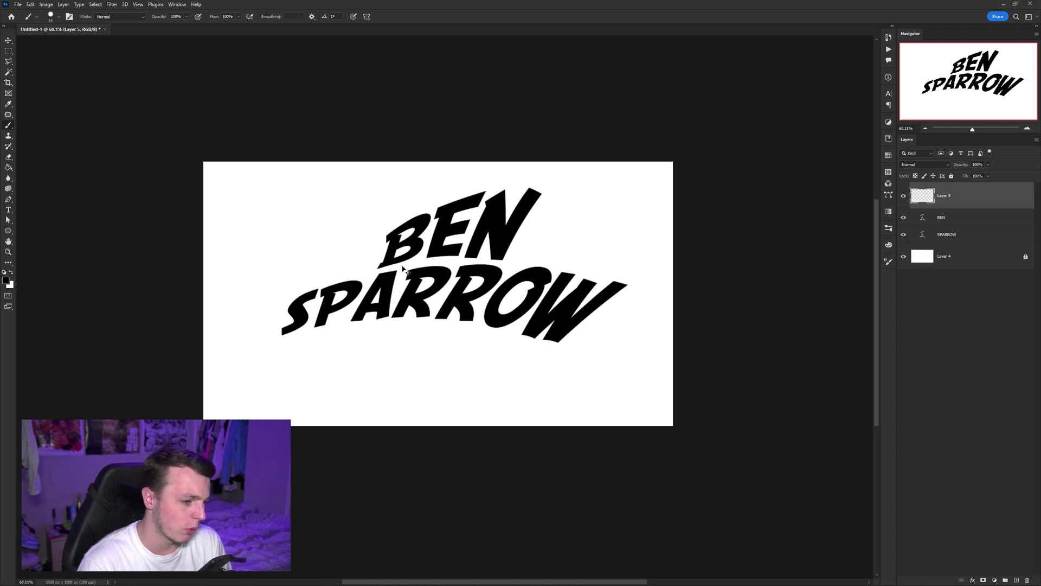
Zoom out to show the whole canvas and free-transform SPARROW
scroll(424, 256, up, 4)
key(v)
key(alt+bracketleft)
scroll(677, 208, down, 2)
drag(678, 207, 671, 212)
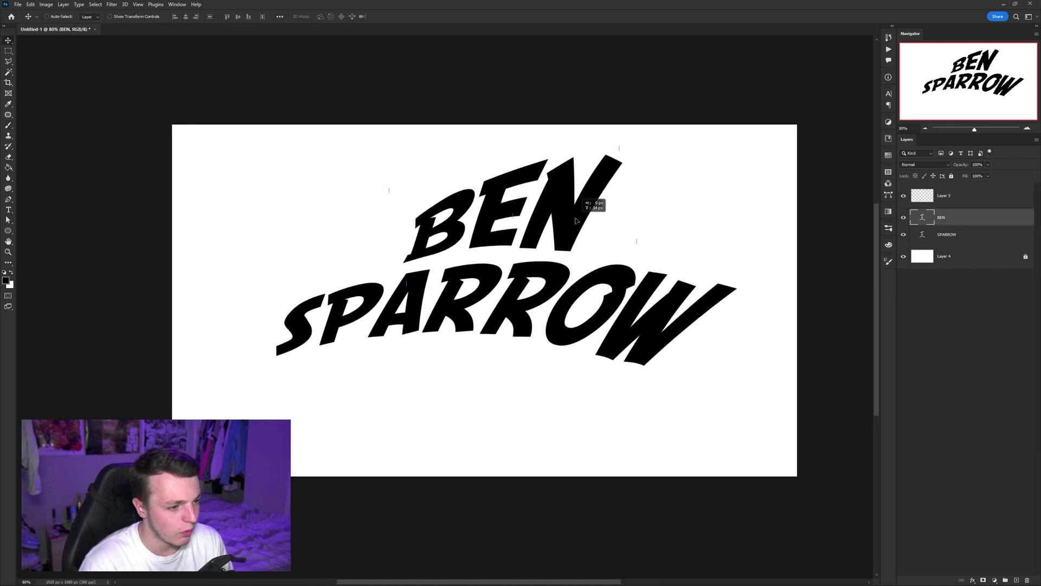
drag(598, 204, 594, 203)
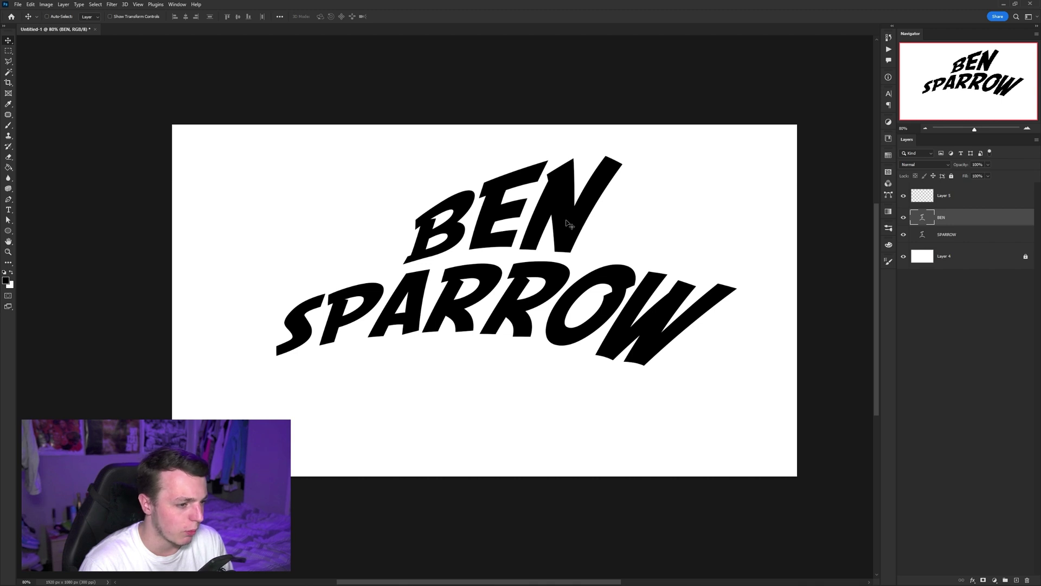
scroll(578, 223, down, 1)
key(alt+bracketleft)
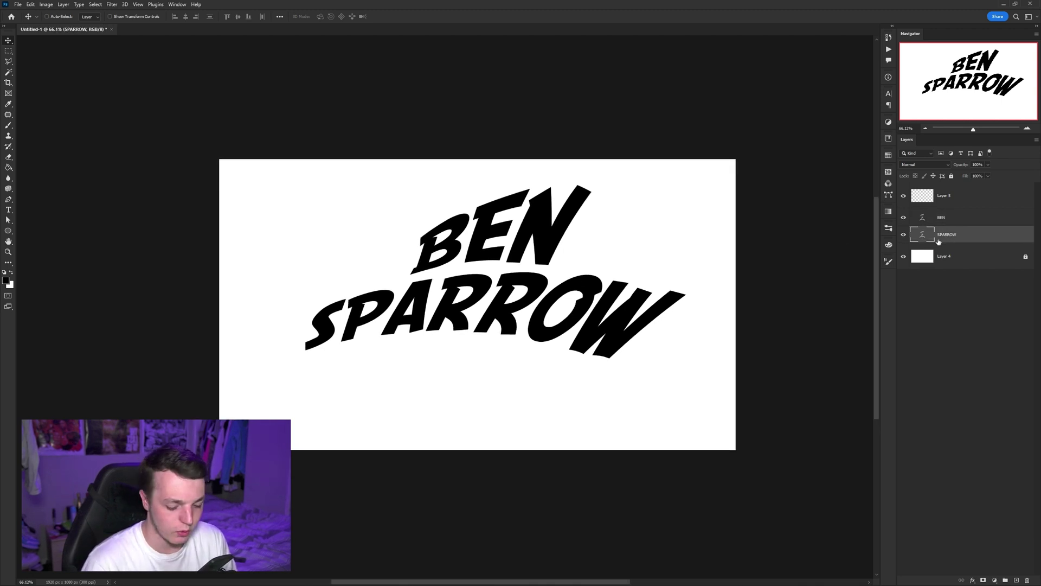
key(ctrl+t)
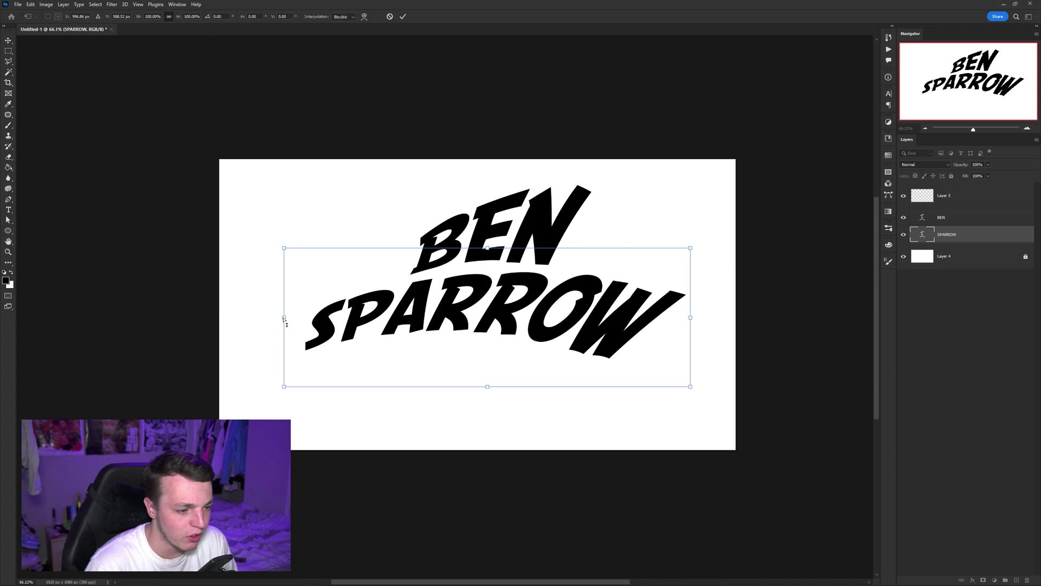
Narrow SPARROW from its left side so it shifts right
drag(284, 318, 349, 320)
drag(358, 319, 407, 319)
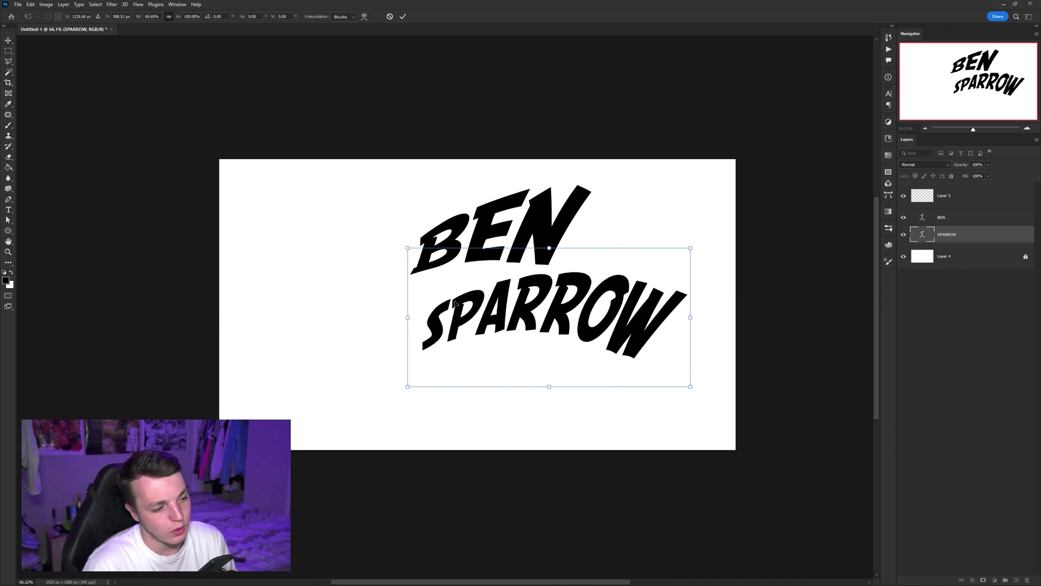
click(925, 219)
Narrow BEN, recentre it, raise it slightly and tilt it to -2.5°
key(ctrl+t)
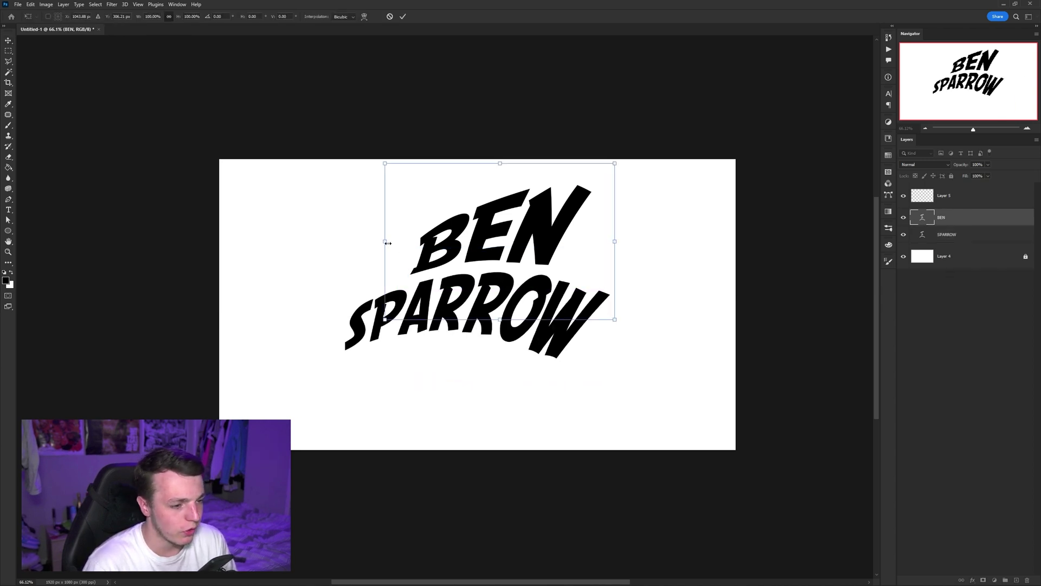
drag(388, 246, 422, 246)
drag(489, 238, 453, 235)
drag(603, 245, 521, 233)
drag(379, 247, 388, 246)
Shrink BEN and recentre it, then group BEN and SPARROW as Group 1
drag(576, 237, 537, 232)
key(Return)
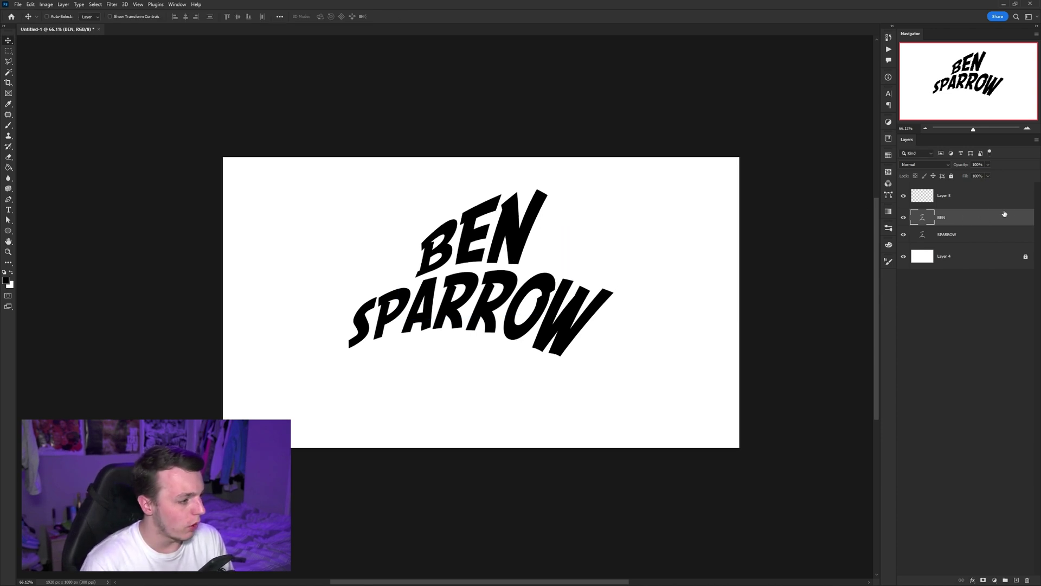
shift+click(965, 237)
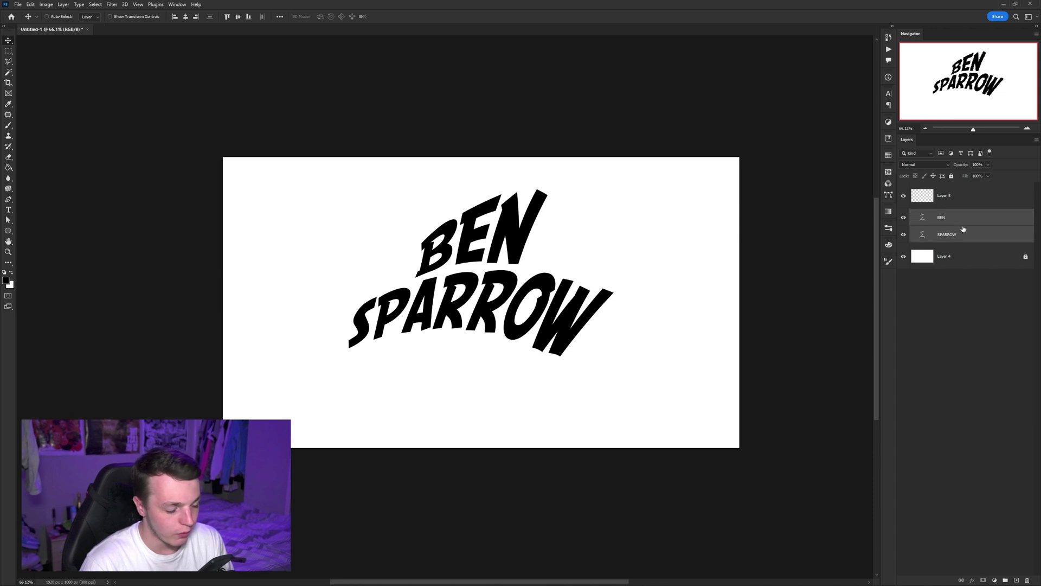
key(ctrl+g)
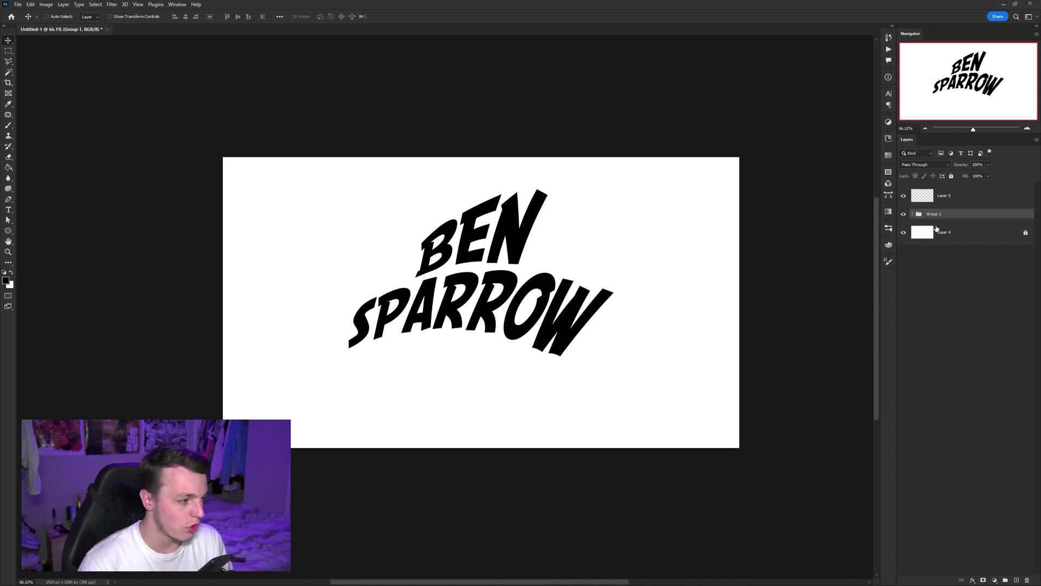
Move Group 1 lower on the canvas and duplicate it as Group 1 copy
click(903, 214)
click(903, 214)
drag(547, 247, 551, 272)
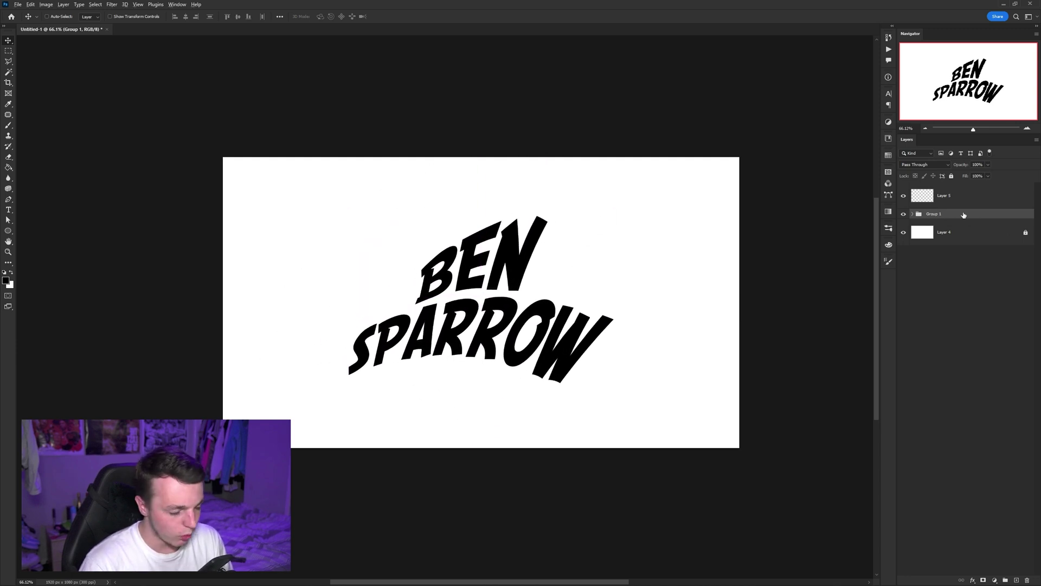
drag(967, 217, 969, 212)
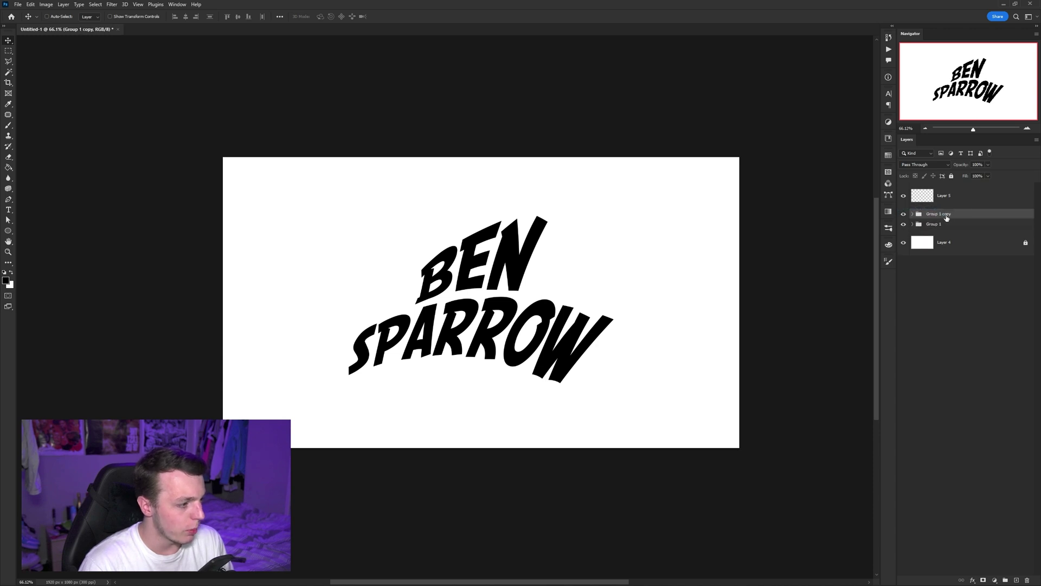
Merge Group 1 copy into one layer and set its Fill to 0%
key(ctrl+e)
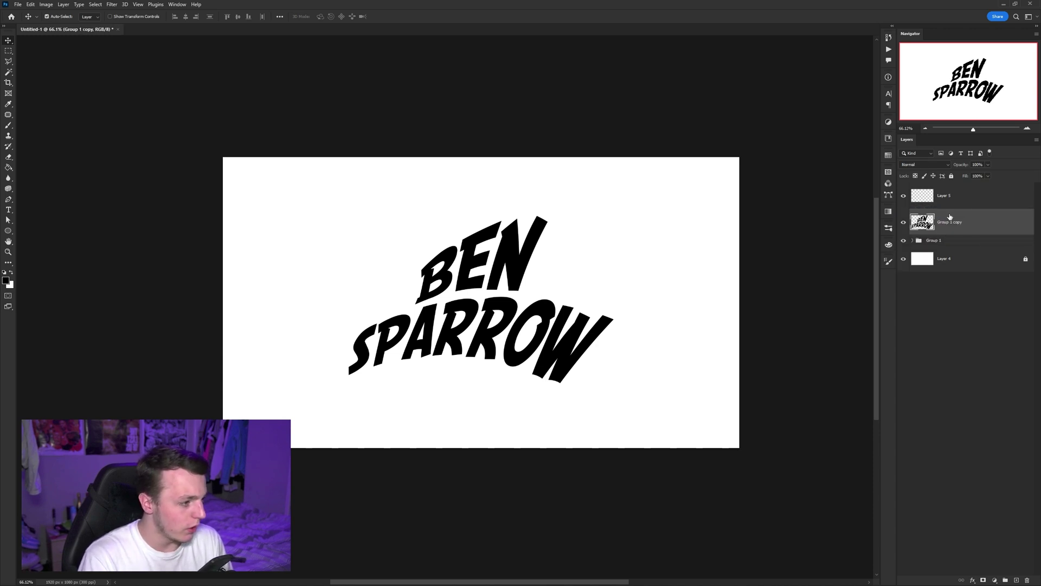
click(988, 178)
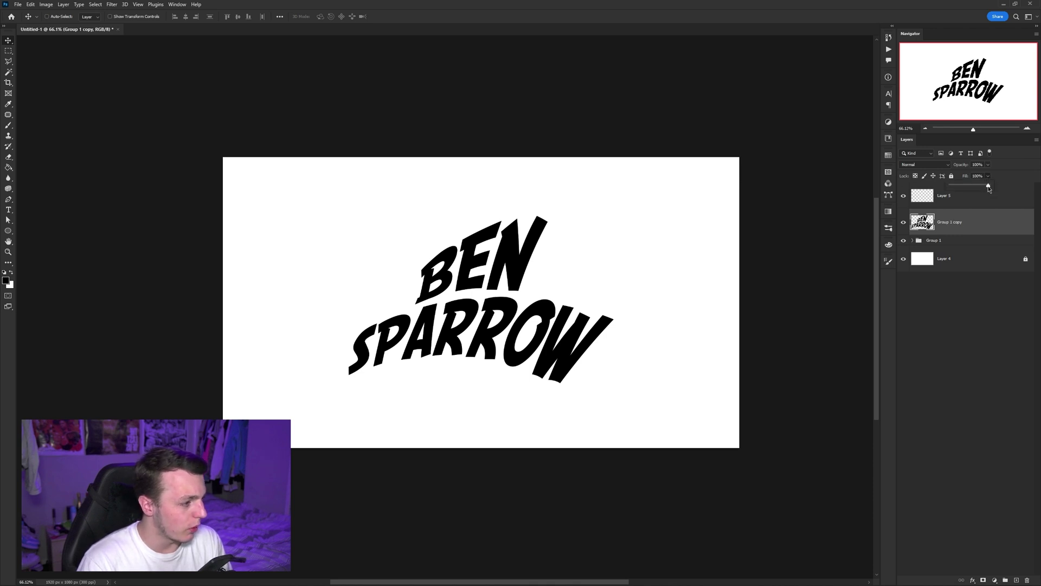
drag(989, 187, 950, 186)
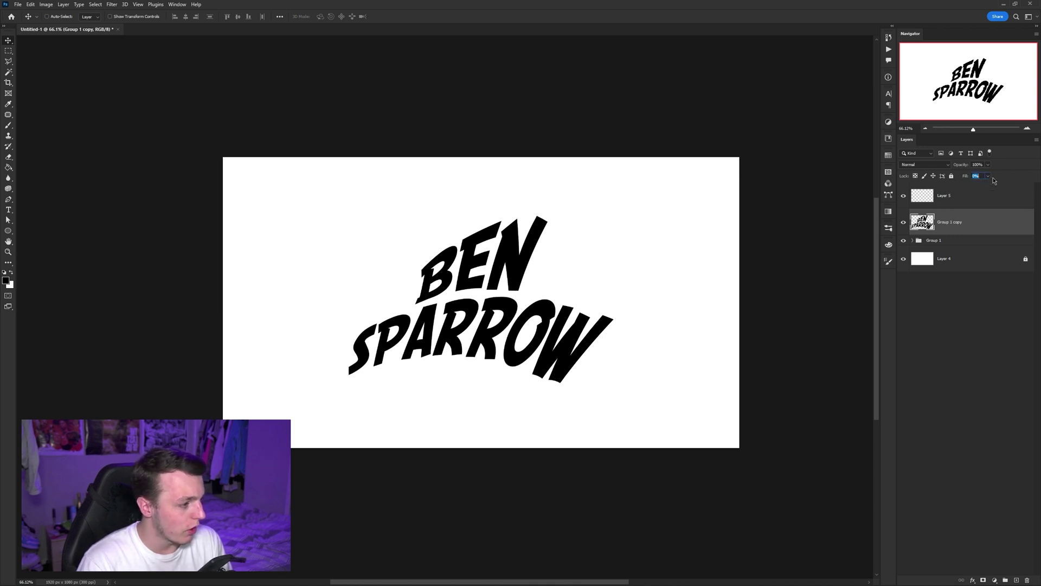
Hide Group 1, leaving a blank white canvas, with Group 1 copy selected
click(959, 240)
click(904, 240)
click(904, 240)
click(978, 229)
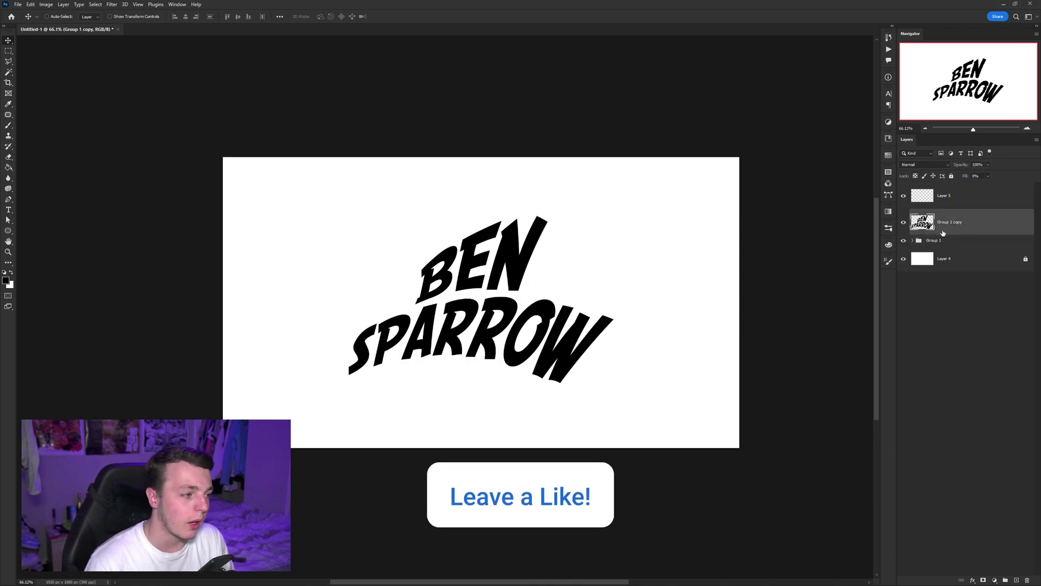
click(904, 240)
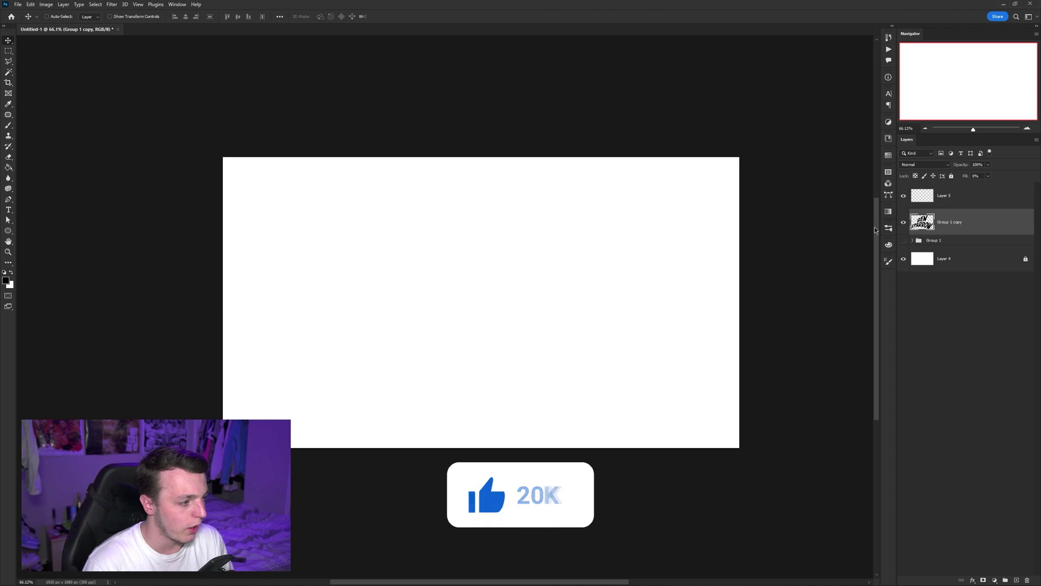
click(903, 241)
click(904, 240)
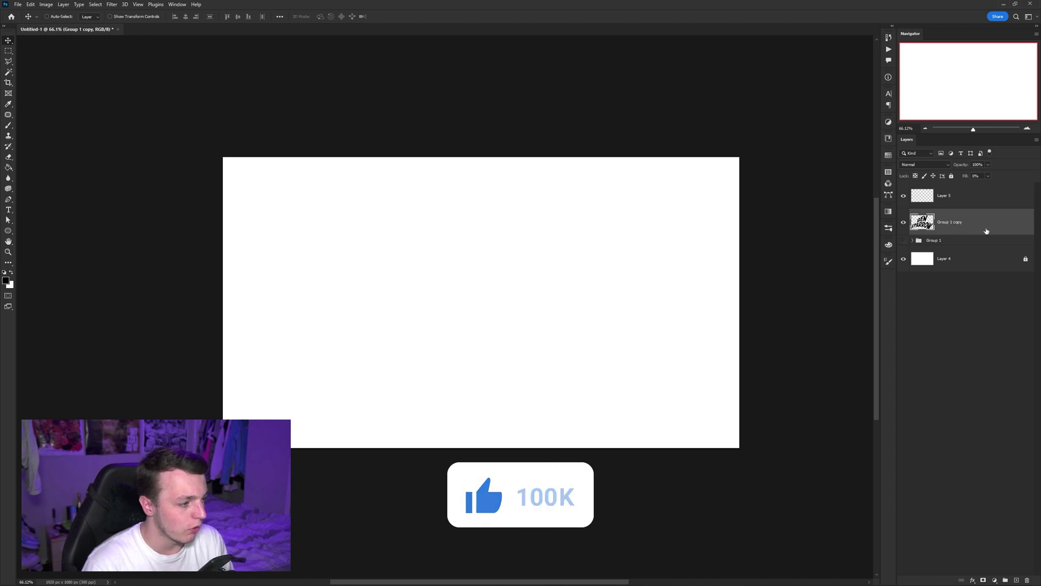
click(934, 240)
click(903, 240)
click(904, 240)
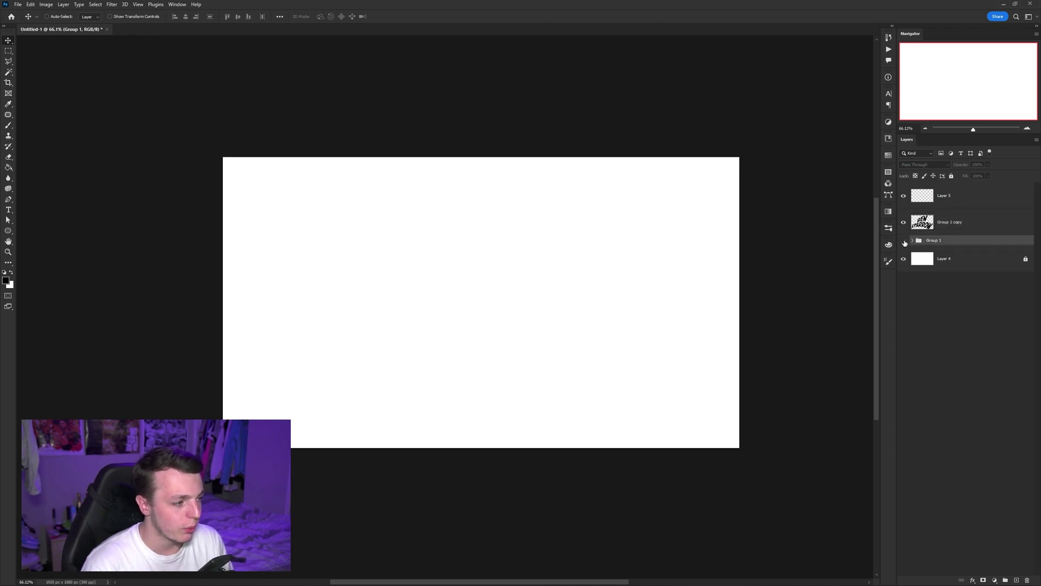
click(964, 230)
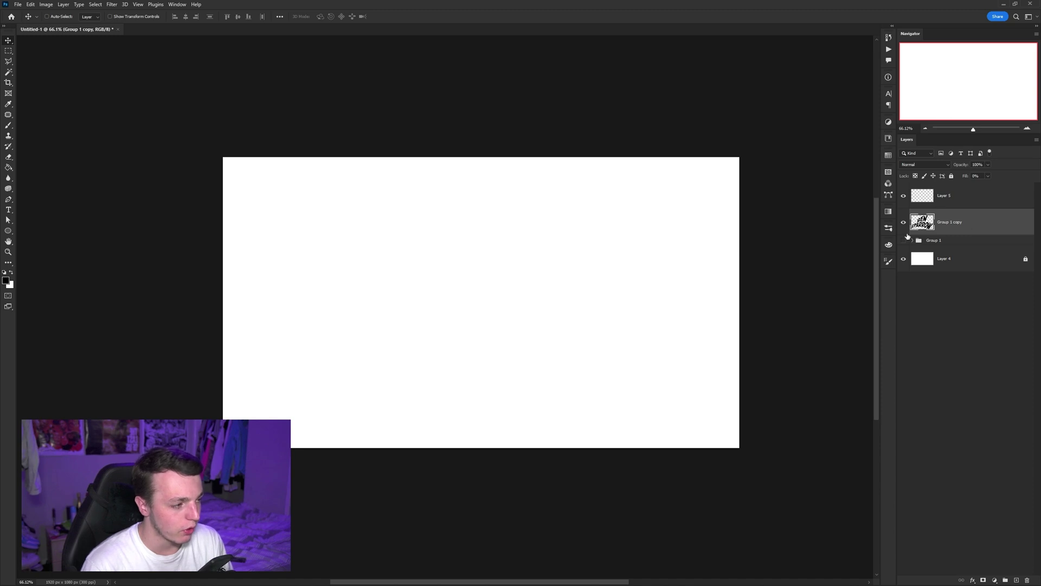
Give Group 1 copy a red 5 px outside Stroke in Layer Style
double_click(980, 225)
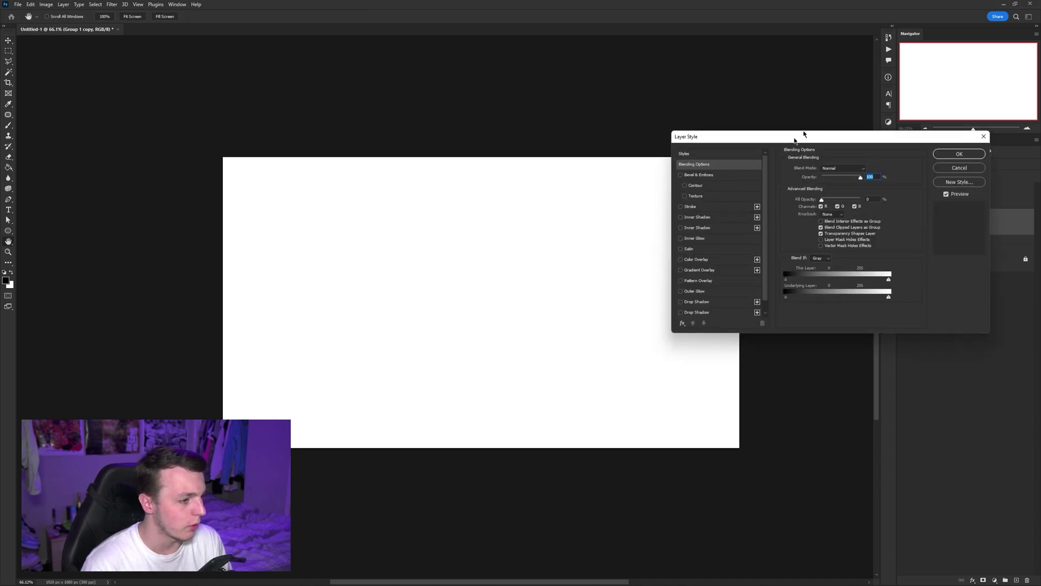
mouse_move(794, 141)
mouse_down()
mouse_move(712, 96)
mouse_move(684, 59)
mouse_up()
click(556, 125)
click(567, 126)
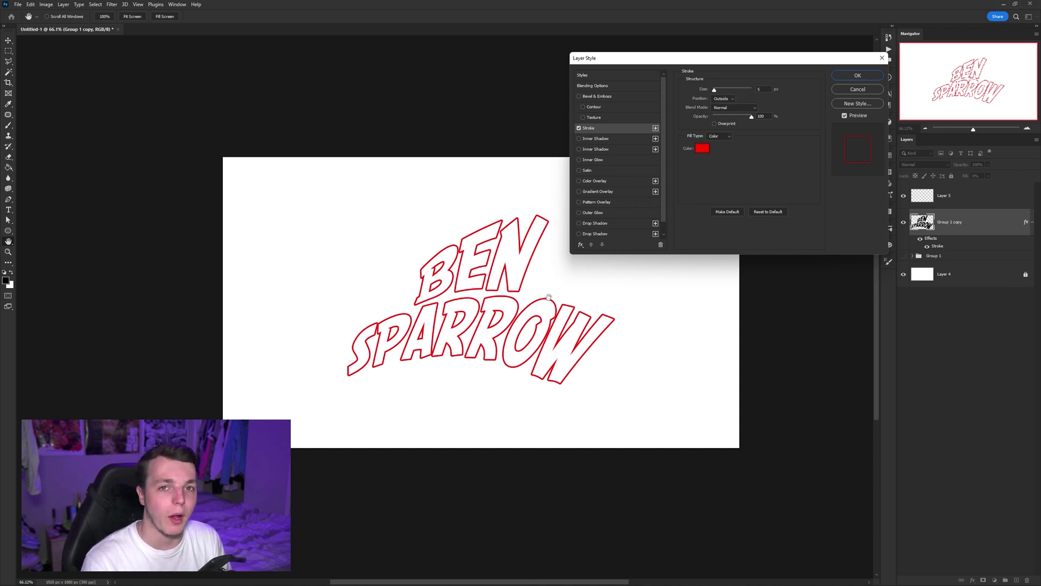
click(702, 148)
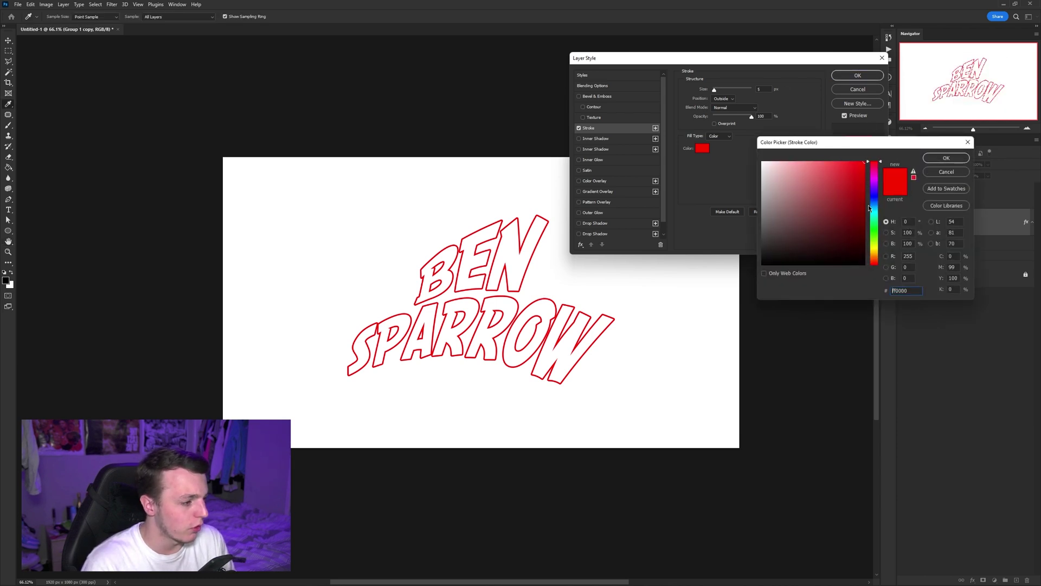
drag(869, 208, 869, 265)
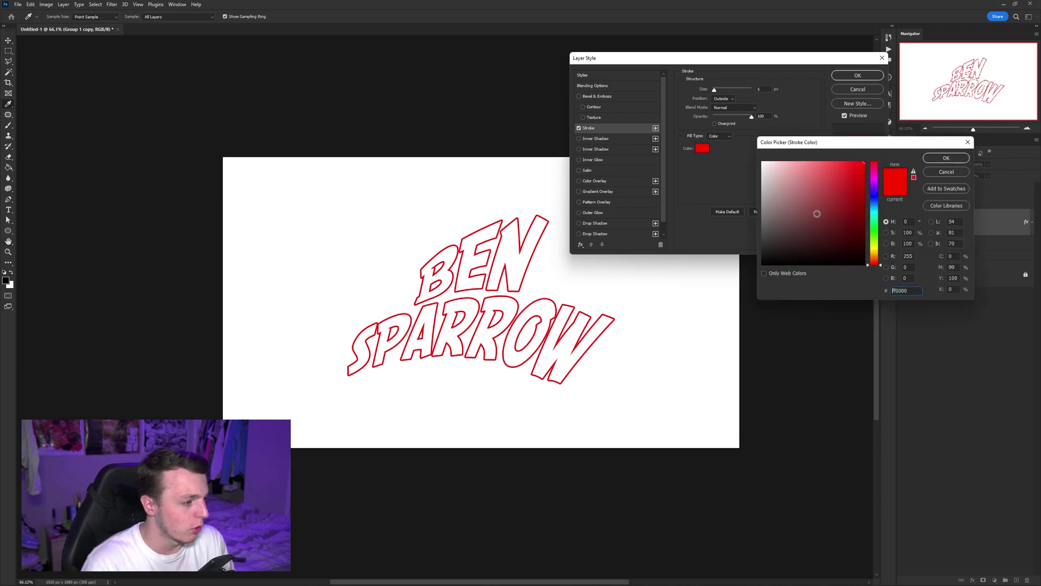
click(947, 159)
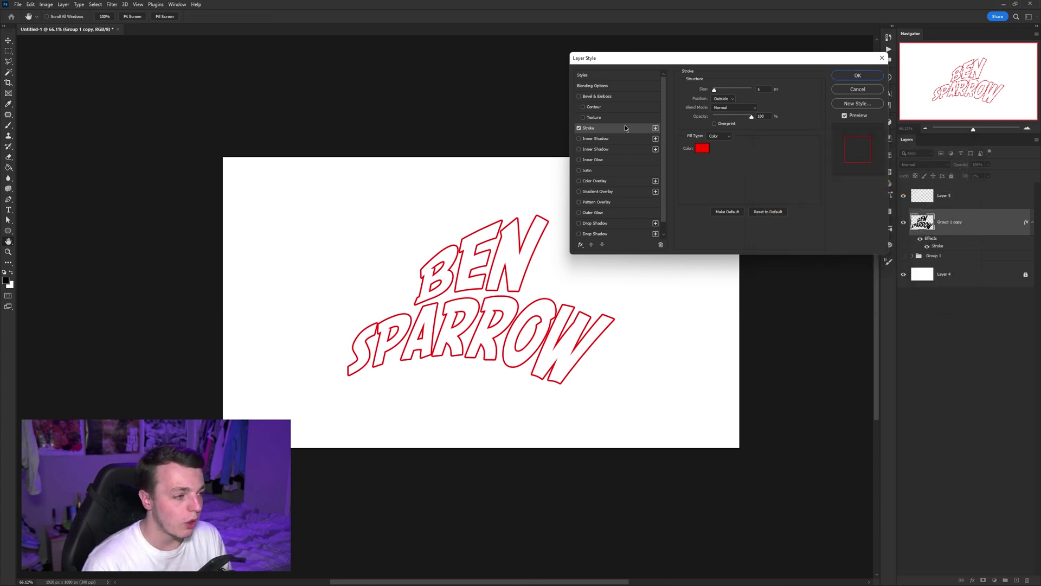
click(846, 76)
Rasterize the stroke style into Group 1 copy and add an Inner Bevel Bevel & Emboss
right_click(982, 226)
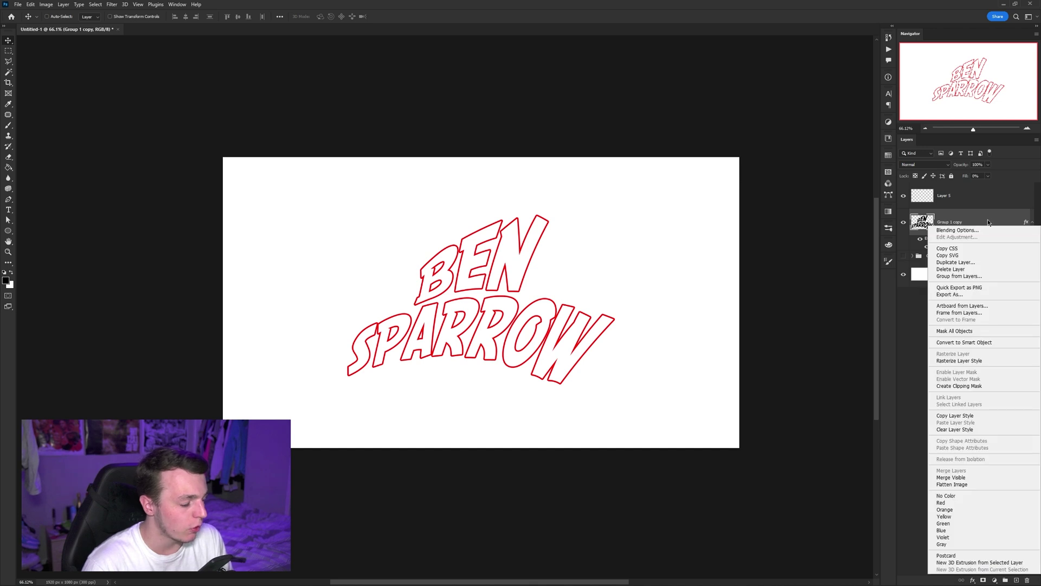
click(997, 361)
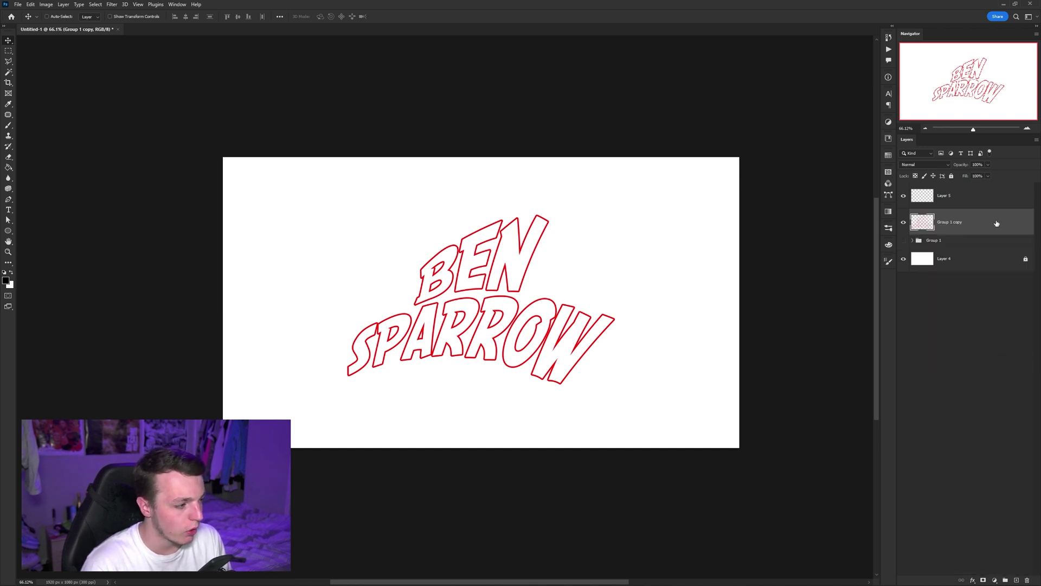
double_click(996, 223)
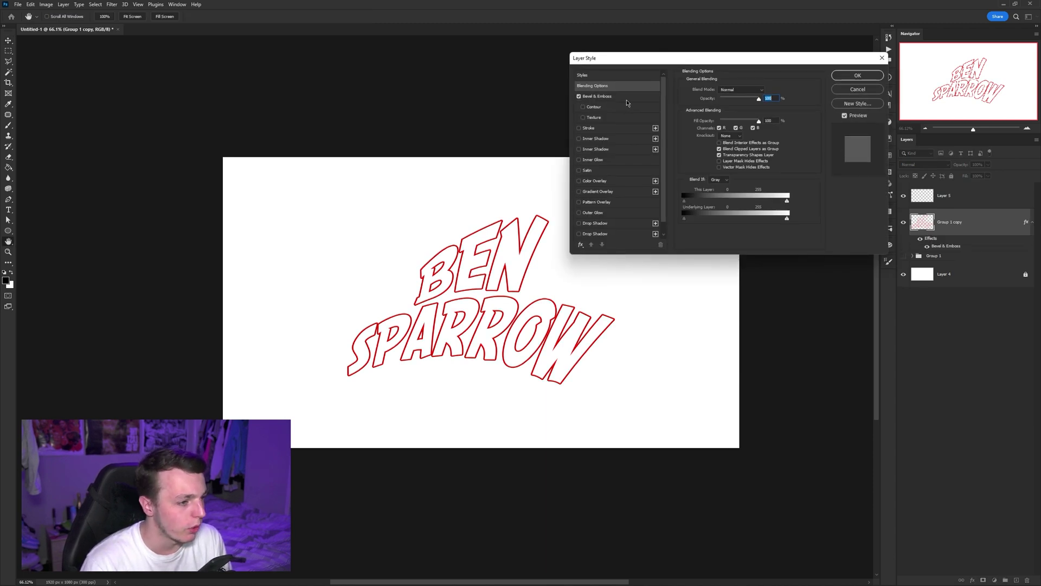
click(579, 97)
click(743, 91)
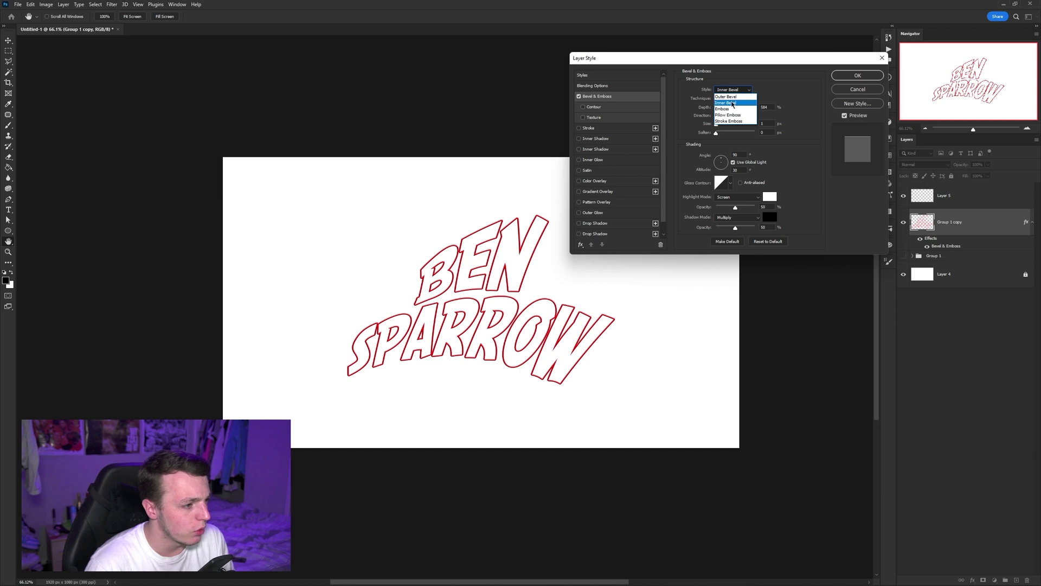
click(743, 102)
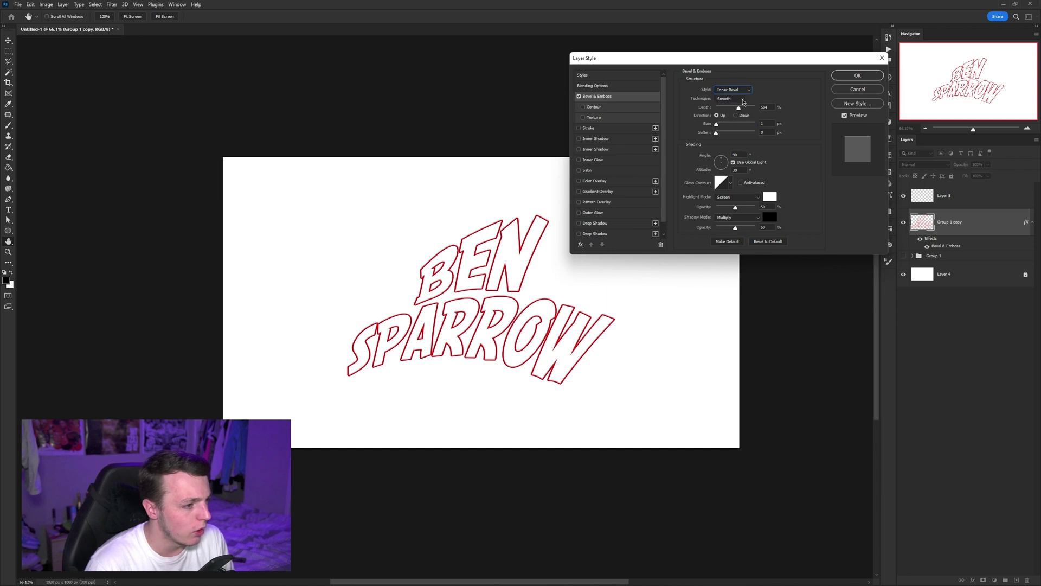
Set the bevel Size to 2 px and tune Depth to about 428%
click(717, 123)
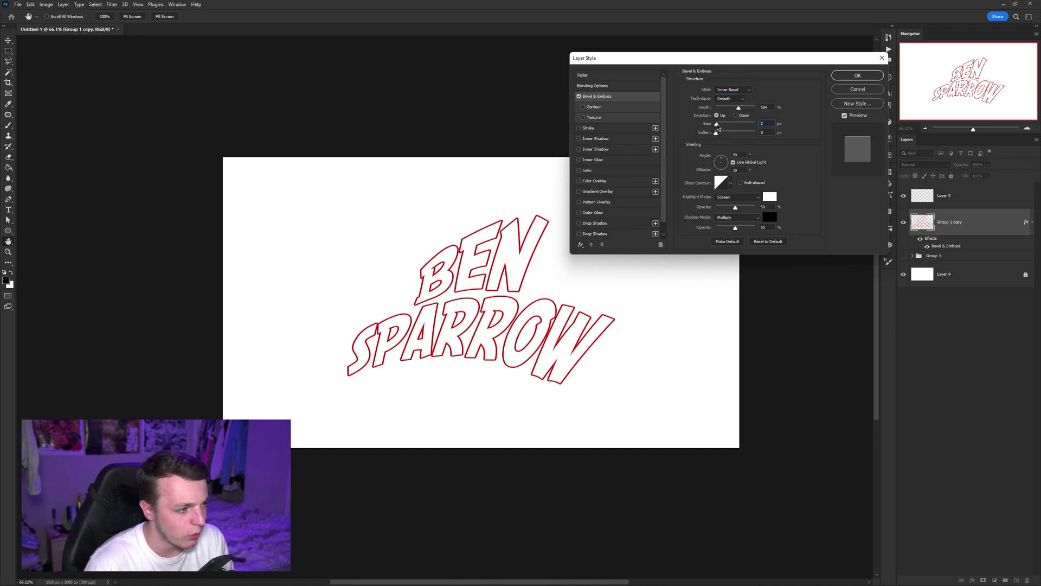
drag(718, 127, 717, 127)
key(alt)
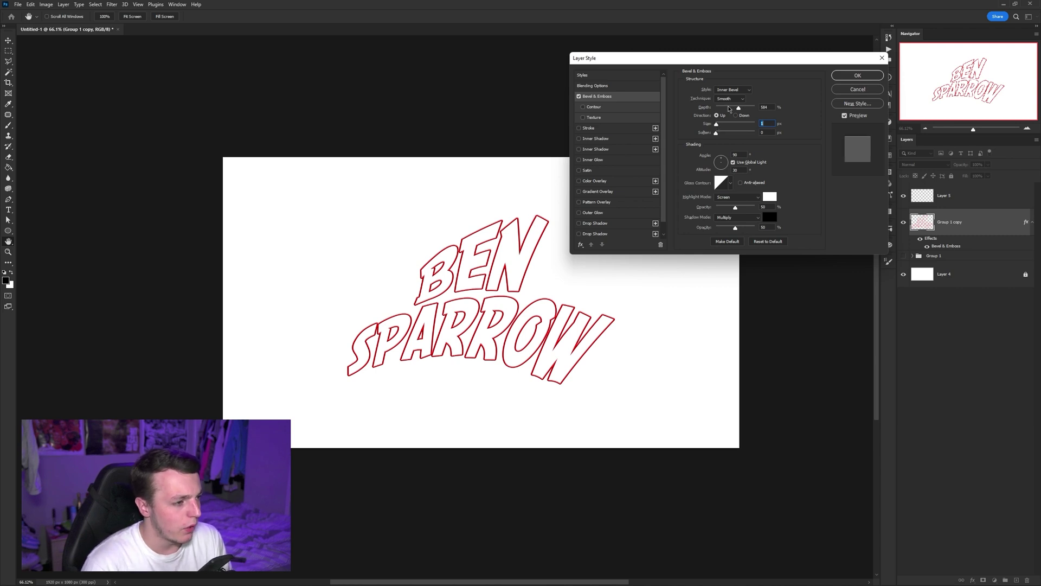
drag(729, 109, 806, 112)
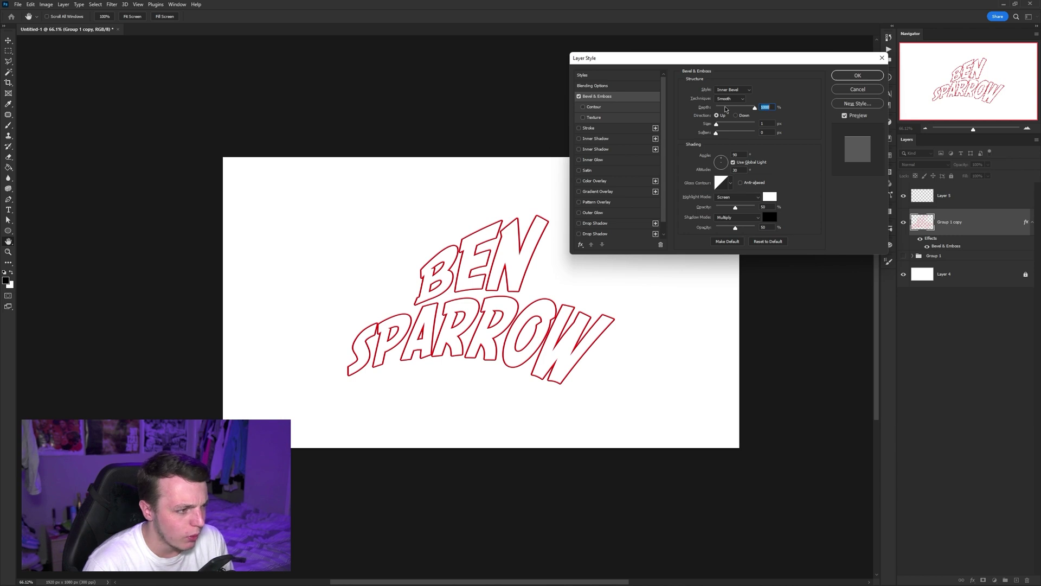
click(714, 109)
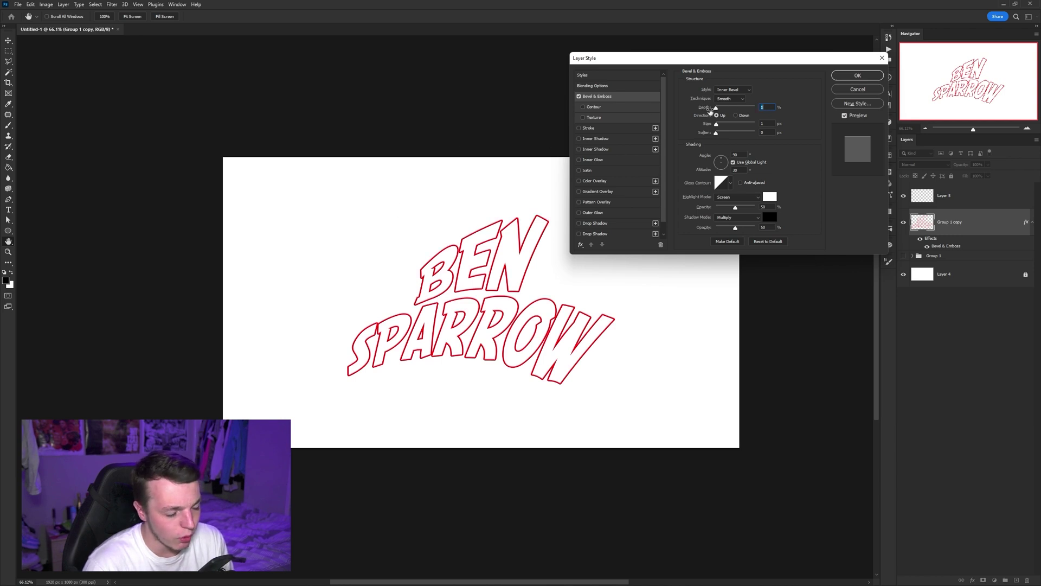
click(735, 109)
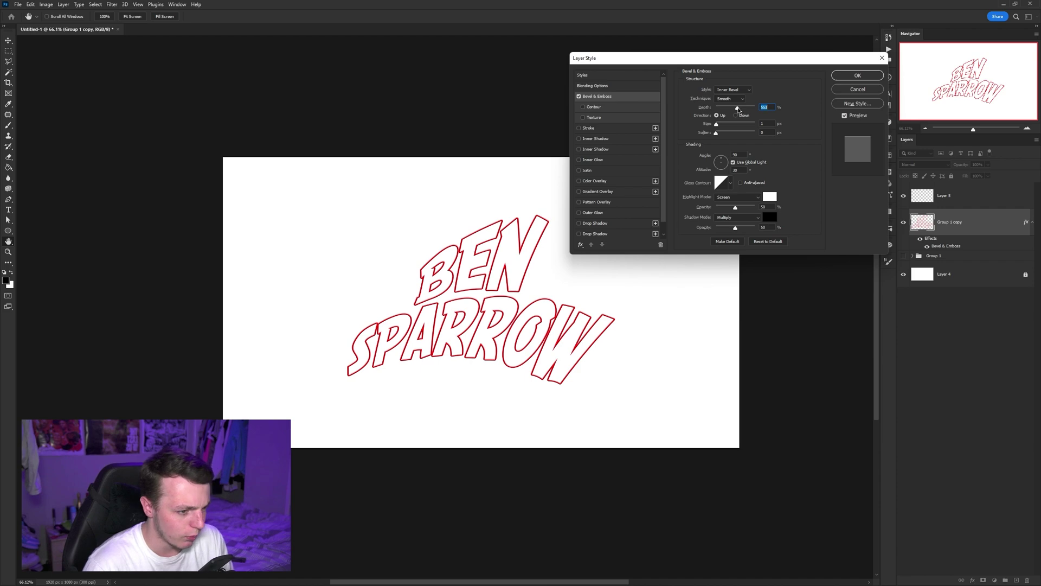
drag(738, 109, 733, 109)
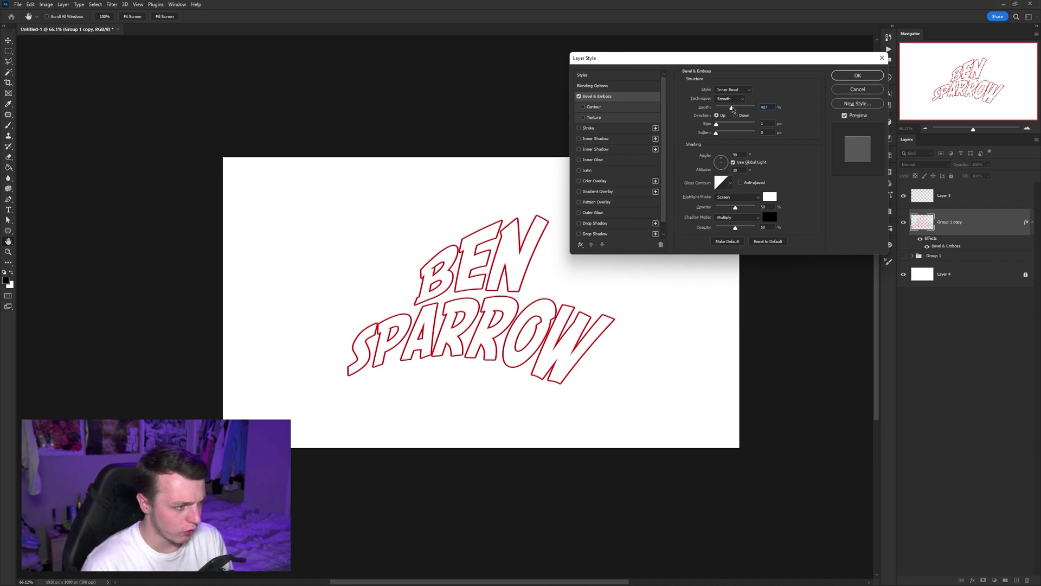
key(Return)
scroll(493, 247, up, 3)
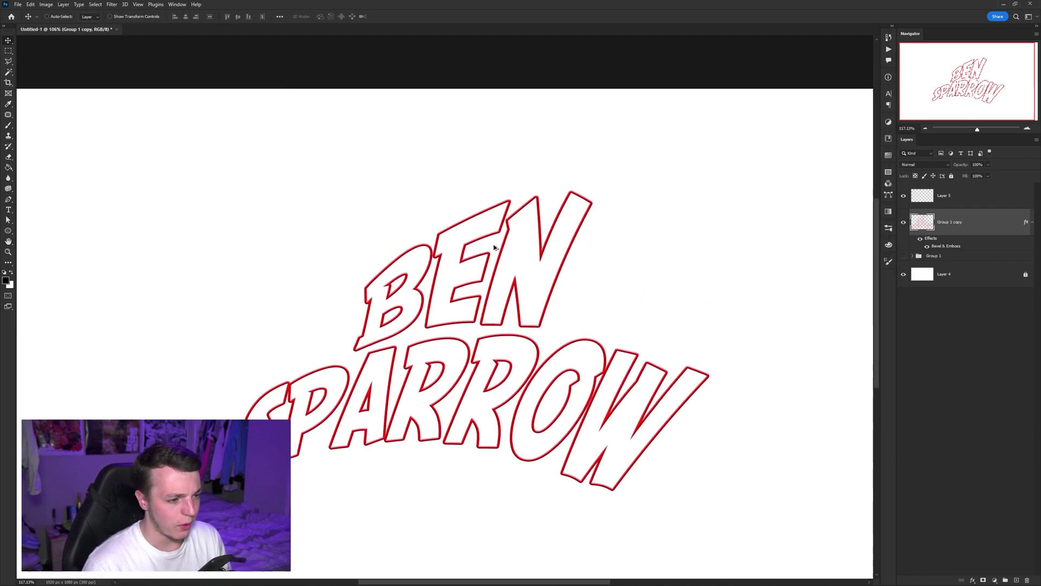
scroll(493, 248, up, 6)
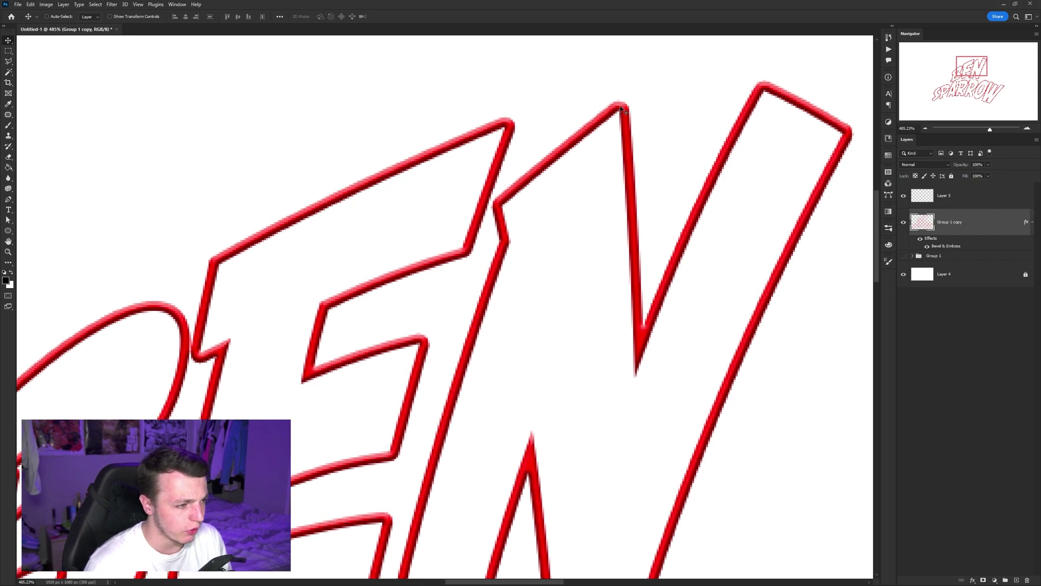
drag(621, 109, 512, 96)
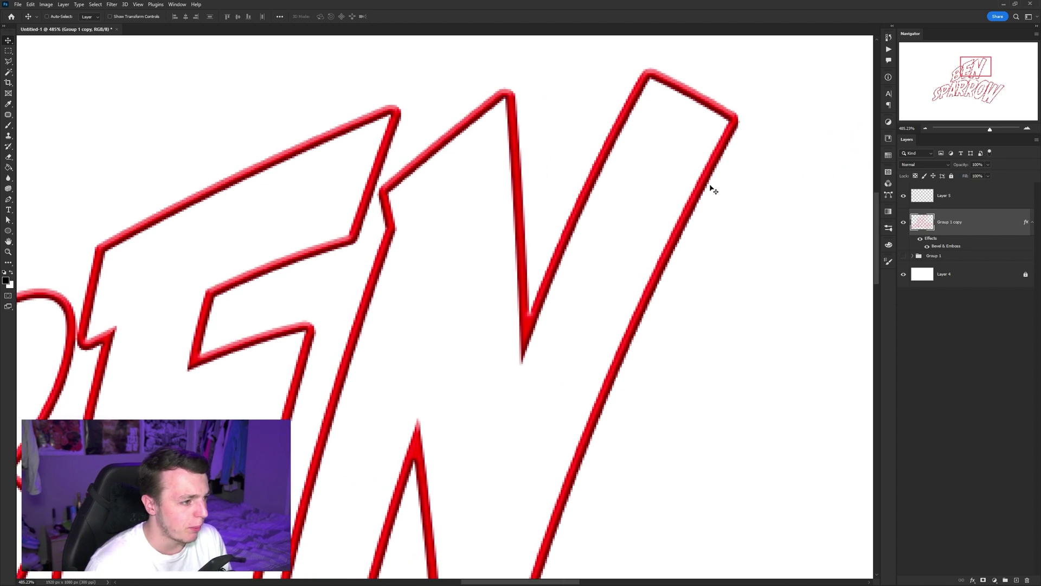
scroll(714, 191, down, 8)
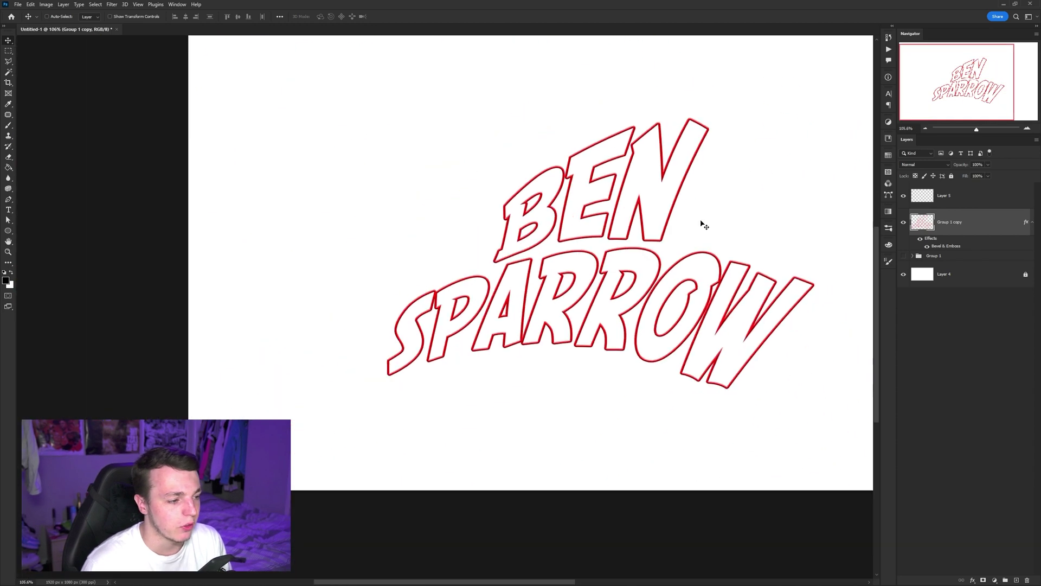
drag(704, 225, 542, 226)
scroll(658, 263, down, 1)
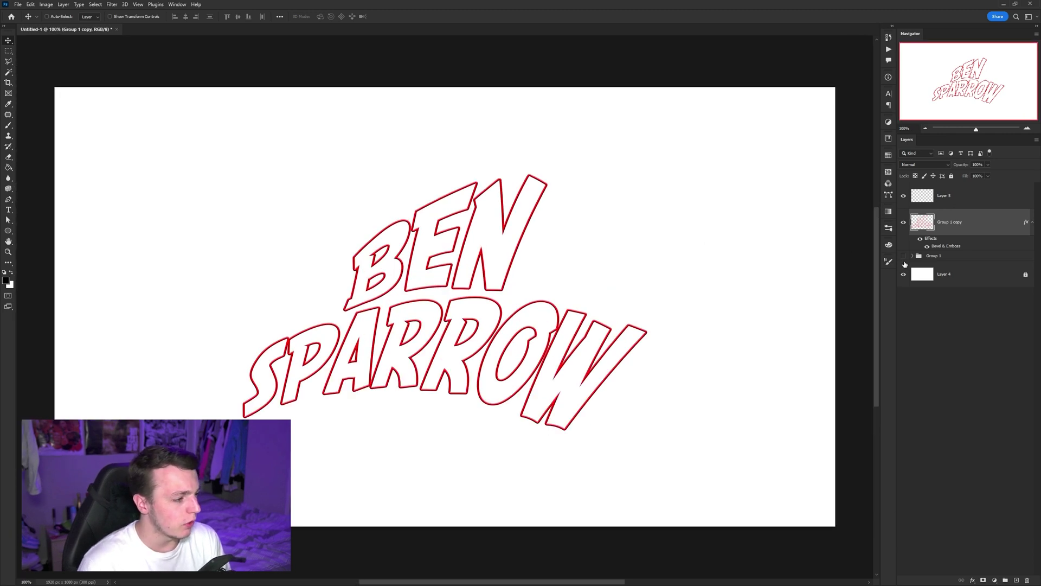
Show Group 1, duplicate it, and select the BEN and SPARROW text layers in the copy
click(903, 257)
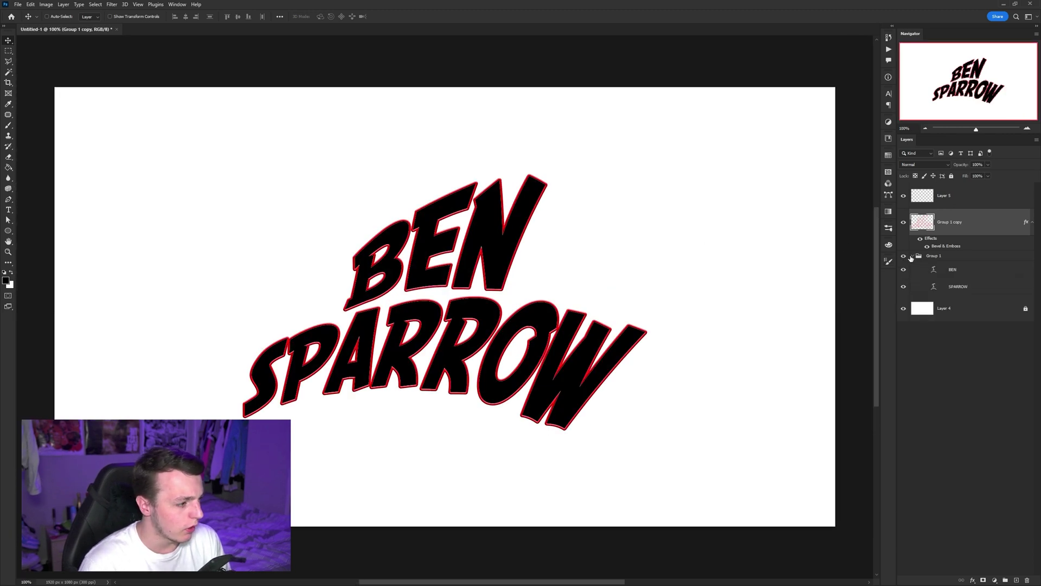
click(949, 257)
key(ctrl+j)
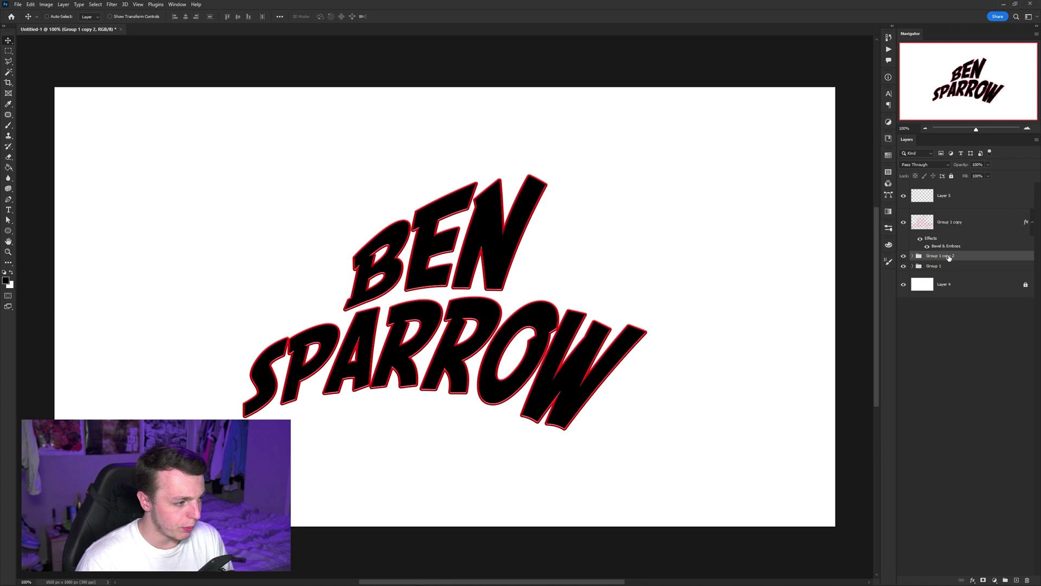
click(913, 256)
click(955, 270)
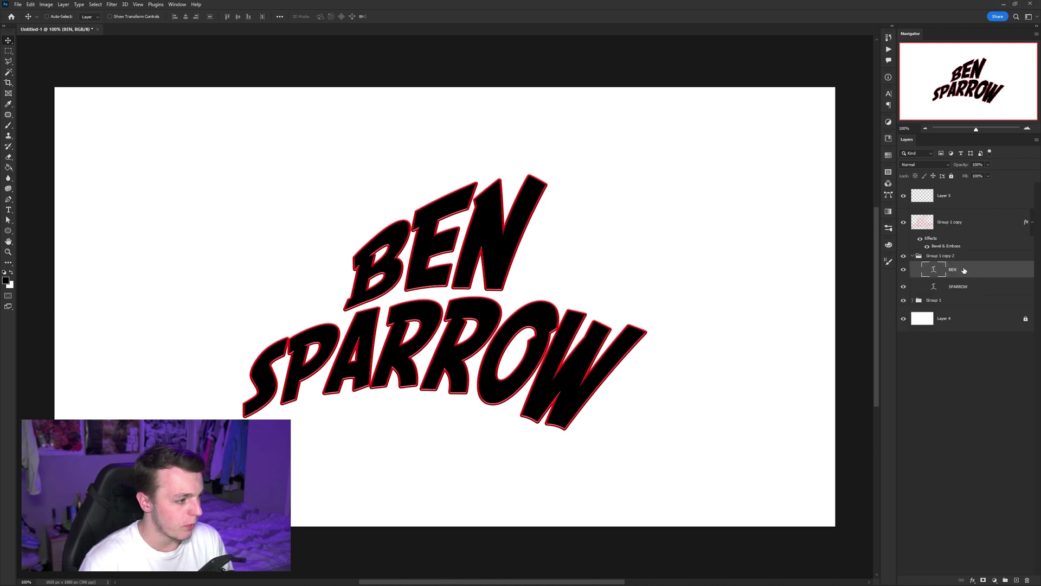
shift+click(964, 288)
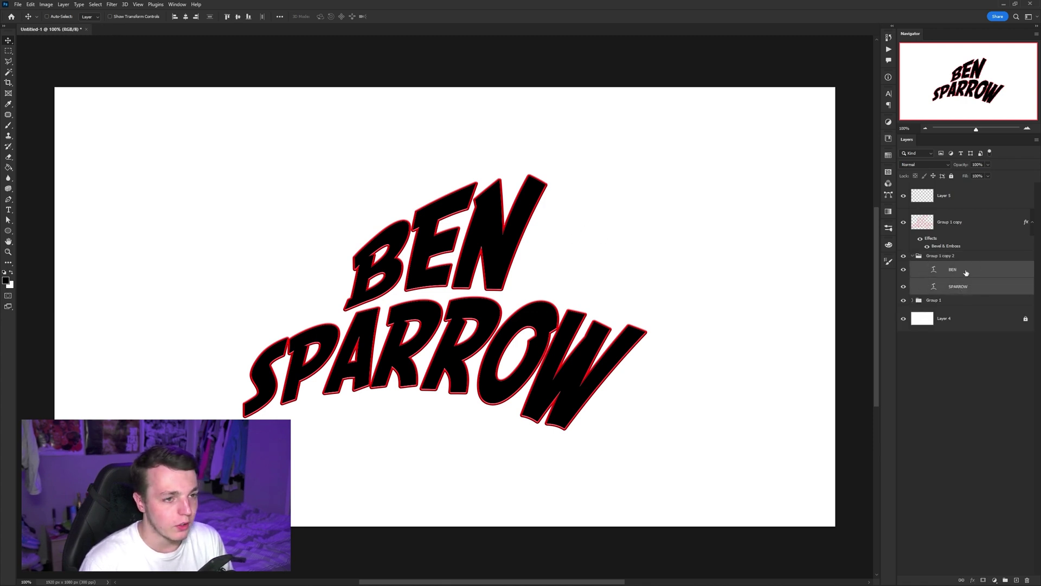
key(t)
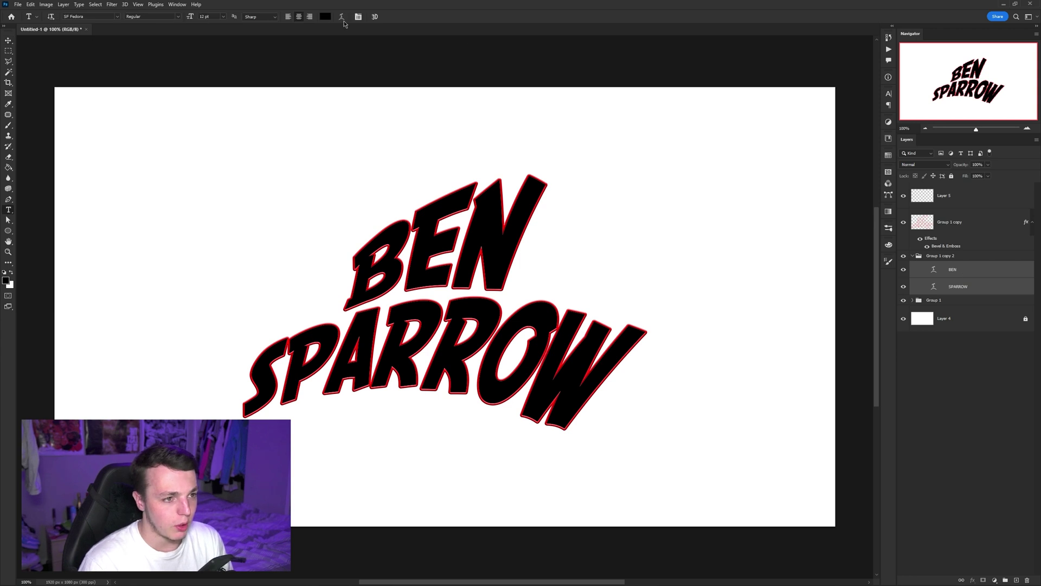
Color the BEN and SPARROW text white (ffffff), collapse the copy, and select Group 1
click(326, 18)
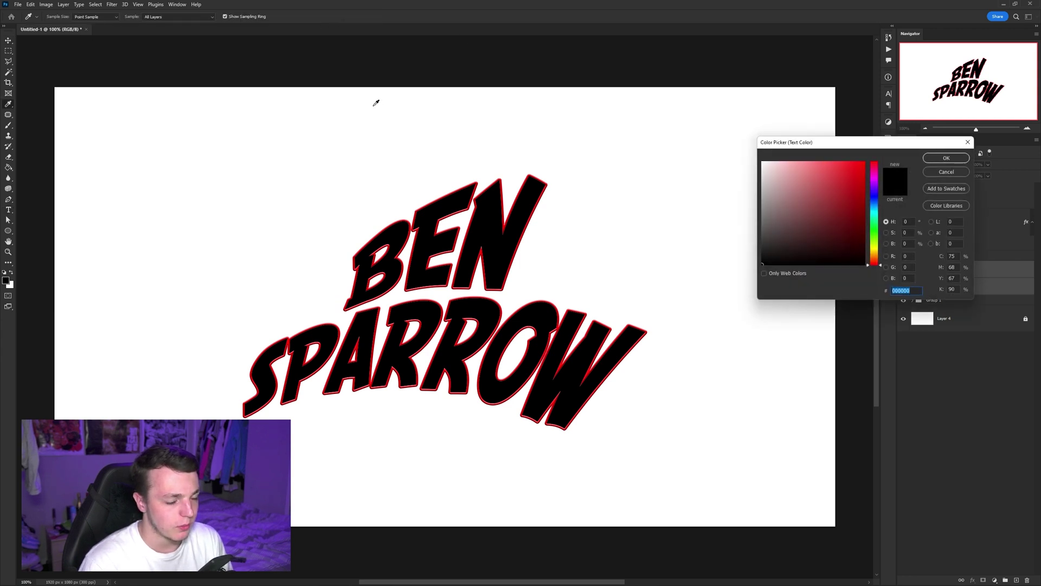
text(ffffff)
click(931, 161)
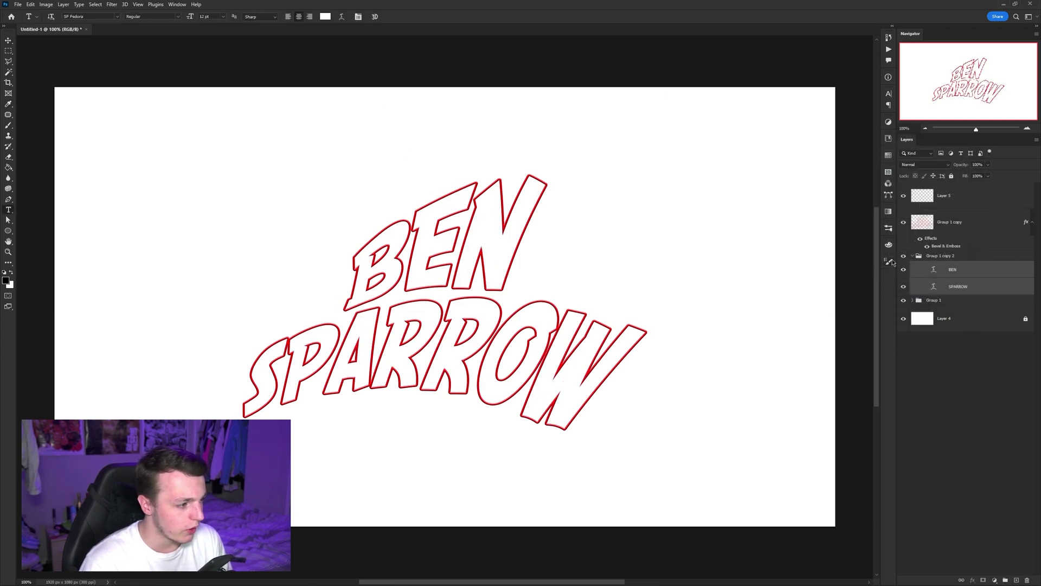
click(913, 257)
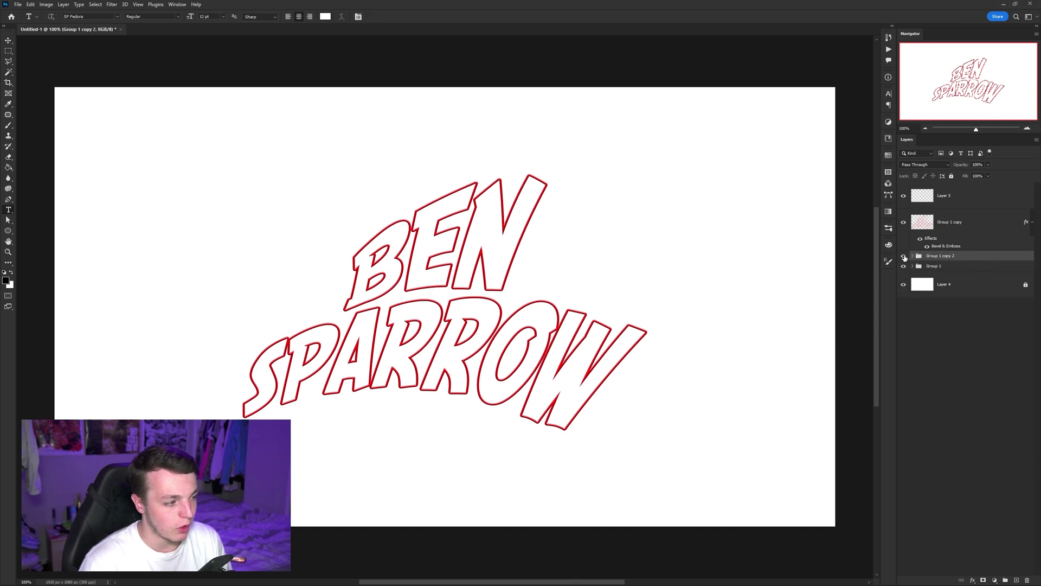
click(904, 256)
key(ctrl+comma)
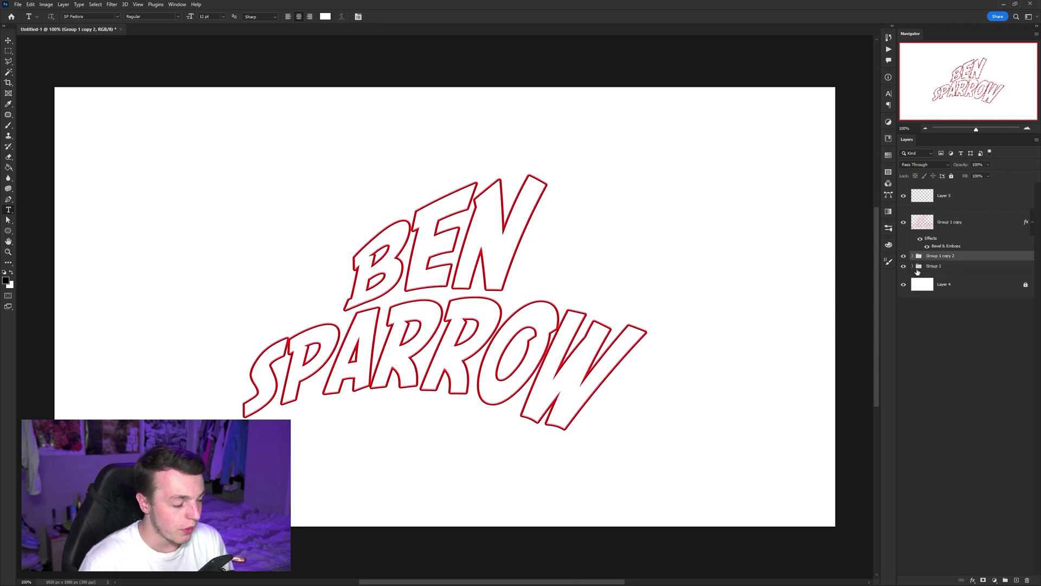
click(941, 268)
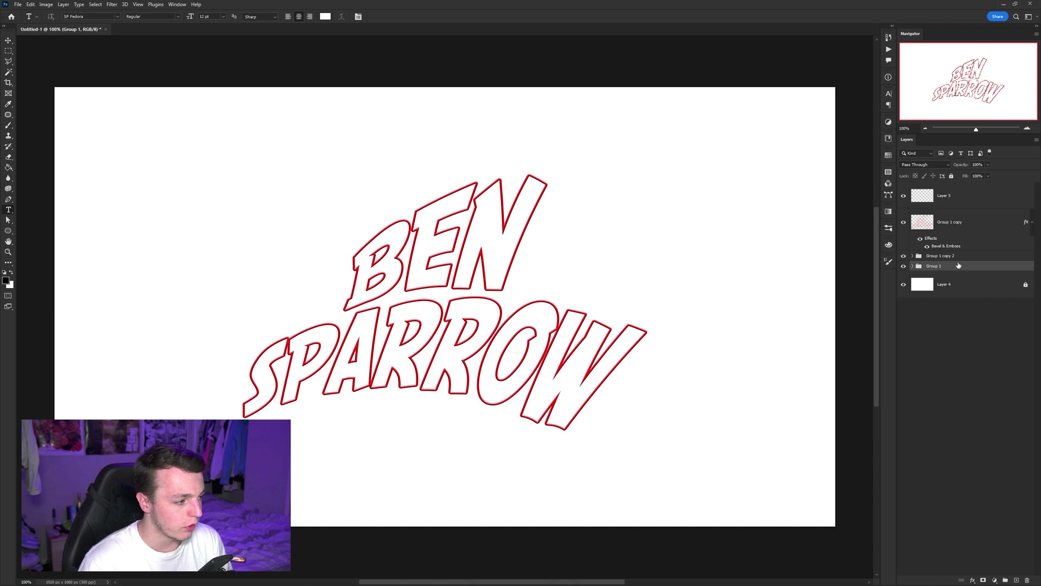
Merge Group 1 into one layer and make three slightly offset duplicates
key(ctrl+e)
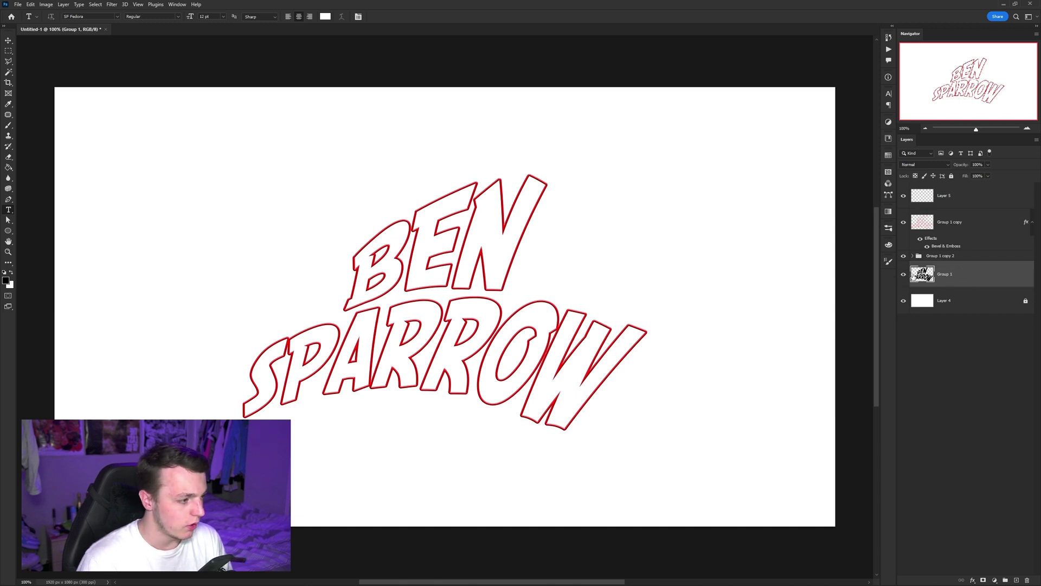
key(v)
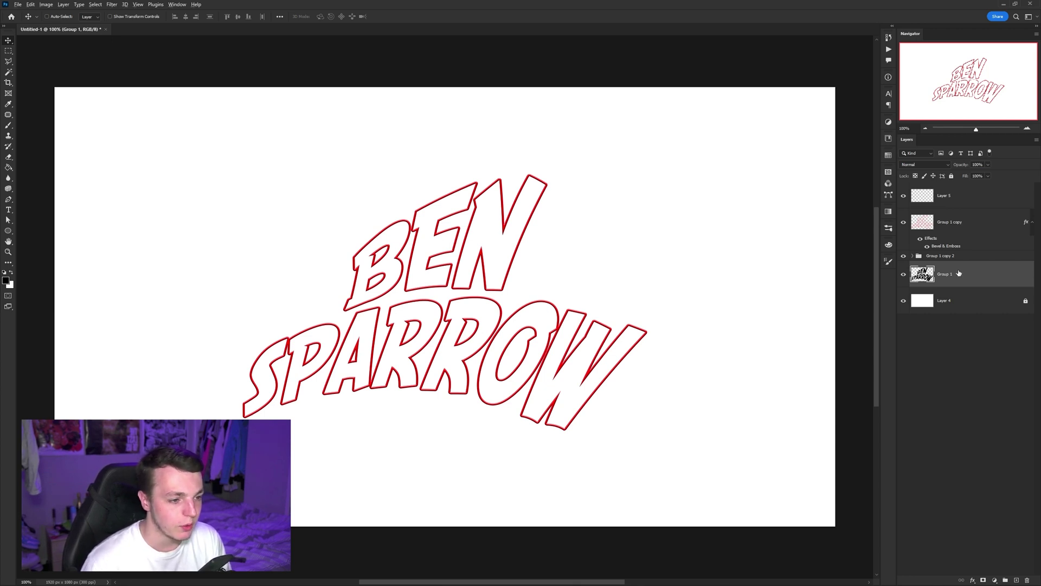
key(ctrl+j)
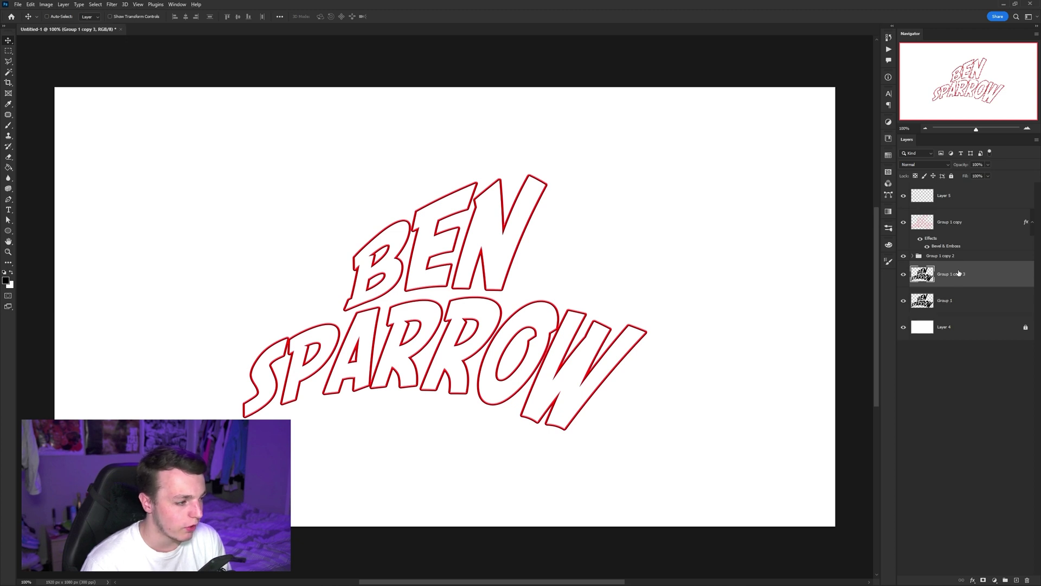
key(ctrl+j)
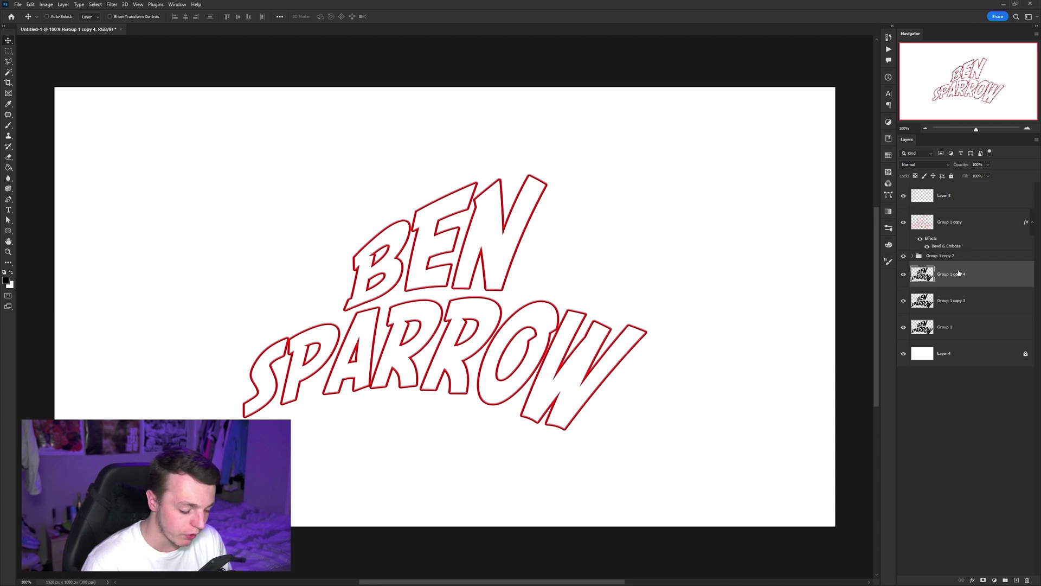
key(ctrl+j)
key(ctrl+j)
key(ctrl+j)
key(ctrl+j)
key(ctrl+j)
key(ctrl+j)
key(ctrl+j)
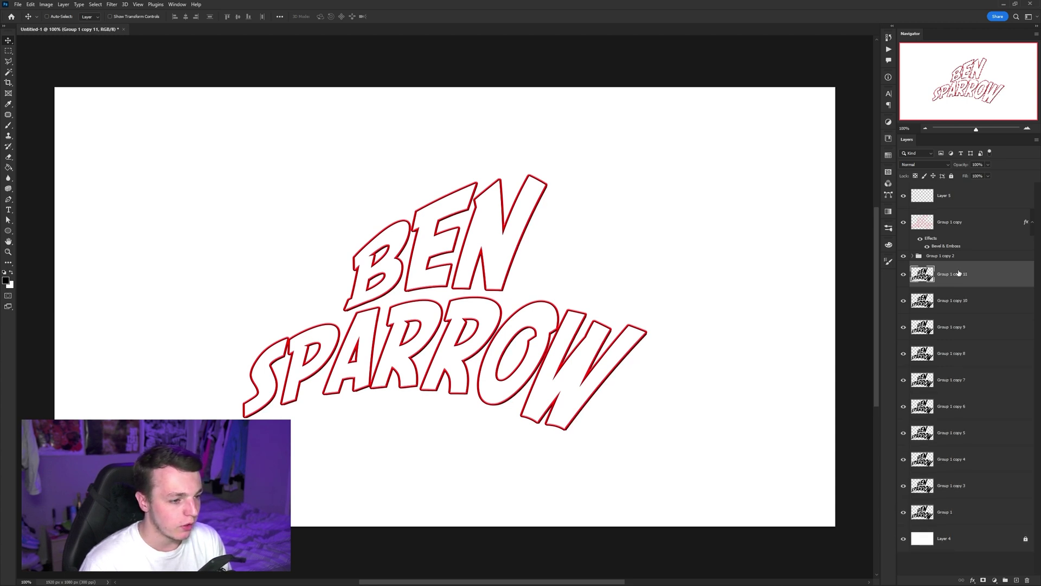
Repeat the offset duplication to build the stepped black 3D shadow up to Group 1 copy 52
key(ctrl+alt+shift+t)
key(ctrl+alt+shift+t)
key(ctrl+alt+shift+t)
key(ctrl+alt+shift+t)
key(ctrl+alt+shift+t)
key(ctrl+alt+shift+t)
key(ctrl+alt+shift+t)
key(ctrl+alt+shift+t)
key(ctrl+alt+shift+t)
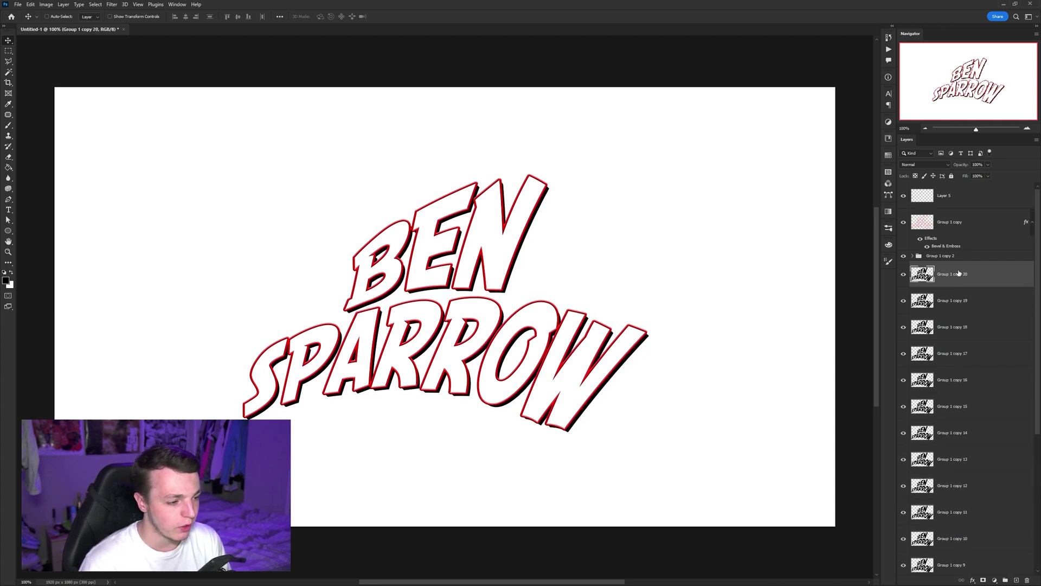
key(ctrl+alt+shift+t)
key(ctrl+alt+shift+t)
key(ctrl+alt+shift+t)
key(ctrl+alt+shift+t)
key(ctrl+alt+shift+t)
key(ctrl+alt+shift+t)
key(ctrl+alt+shift+t)
key(ctrl+alt+shift+t)
key(ctrl+alt+shift+t)
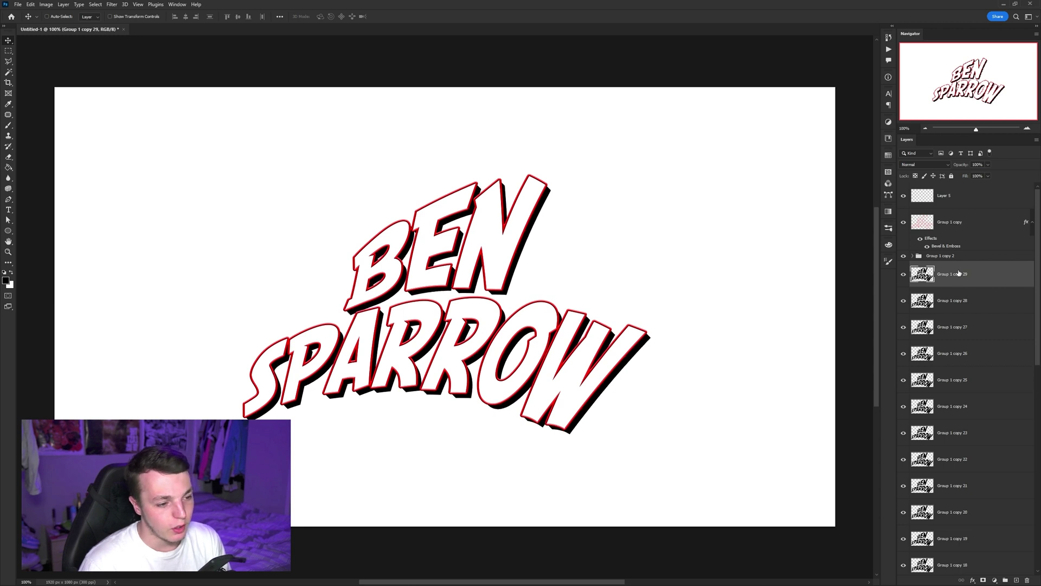
key(ctrl+alt+shift+t)
key(ctrl+alt+shift+t)
key(ctrl+alt+shift+t)
key(ctrl+alt+shift+t)
key(ctrl+alt+shift+t)
key(ctrl+alt+shift+t)
key(ctrl+alt+shift+t)
key(ctrl+alt+shift+t)
key(ctrl+alt+shift+t)
key(ctrl+alt+shift+t)
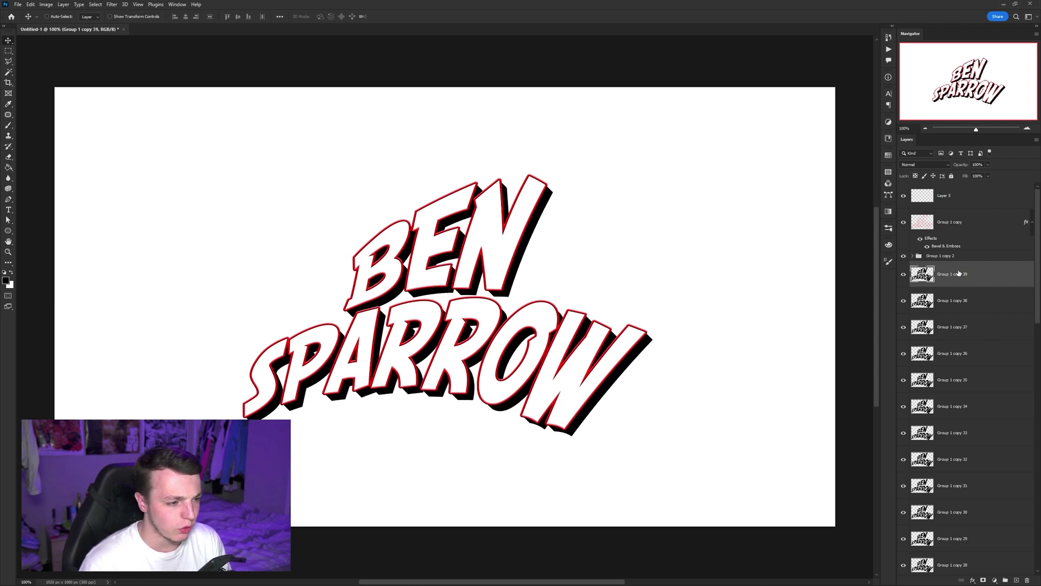
key(ctrl+alt+shift+t)
key(ctrl+alt+shift+t)
key(ctrl+alt+shift+t)
key(ctrl+alt+shift+t)
key(ctrl+alt+shift+t)
key(ctrl+alt+shift+t)
key(ctrl+alt+shift+t)
key(ctrl+alt+shift+t)
key(ctrl+alt+shift+t)
key(ctrl+alt+shift+t)
key(ctrl+alt+shift+t)
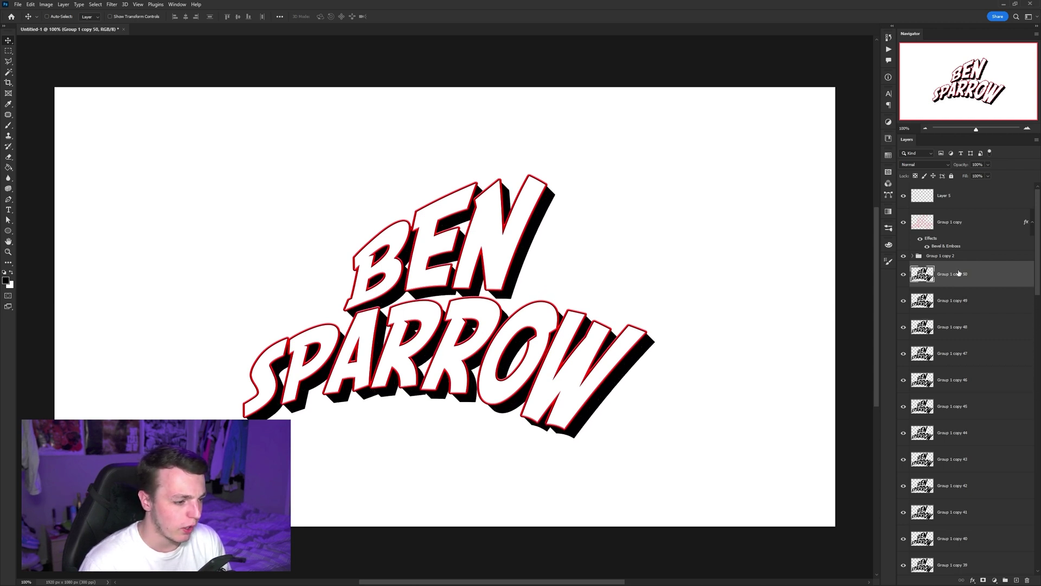
key(ctrl+alt+shift+t)
key(ctrl+alt+shift+t)
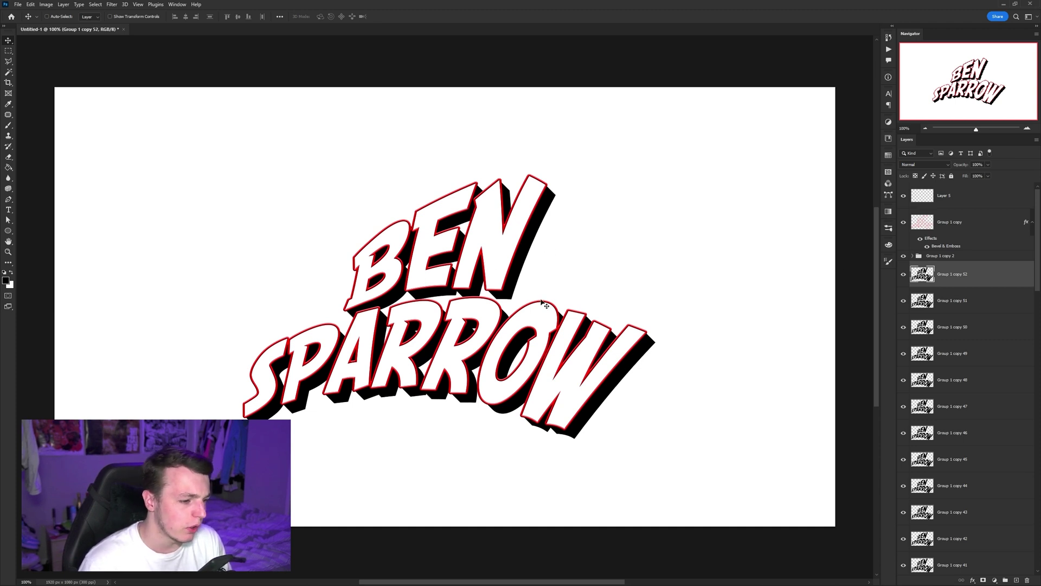
scroll(952, 293, down, 8)
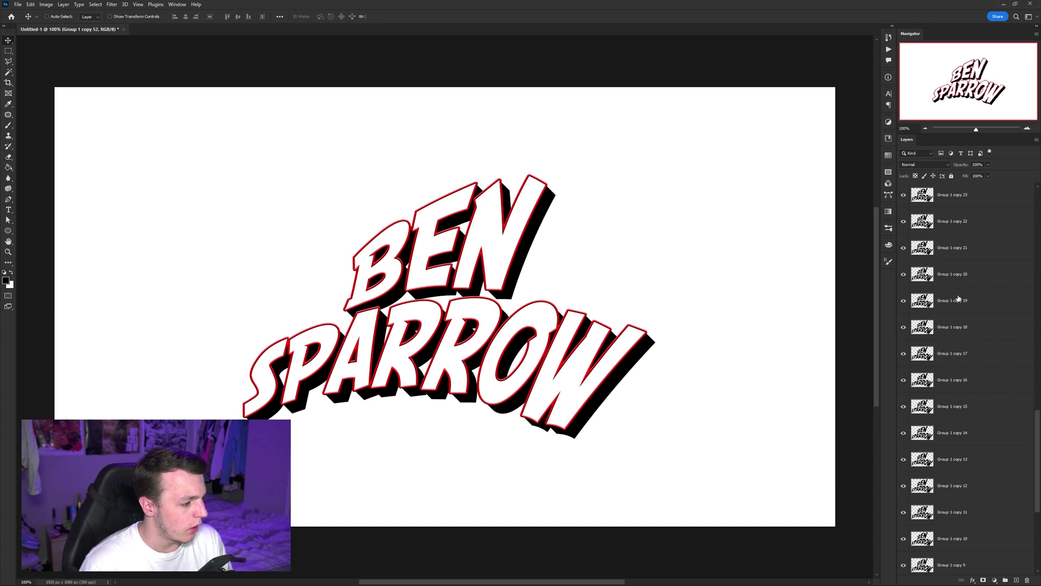
scroll(954, 288, up, 6)
scroll(958, 282, up, 2)
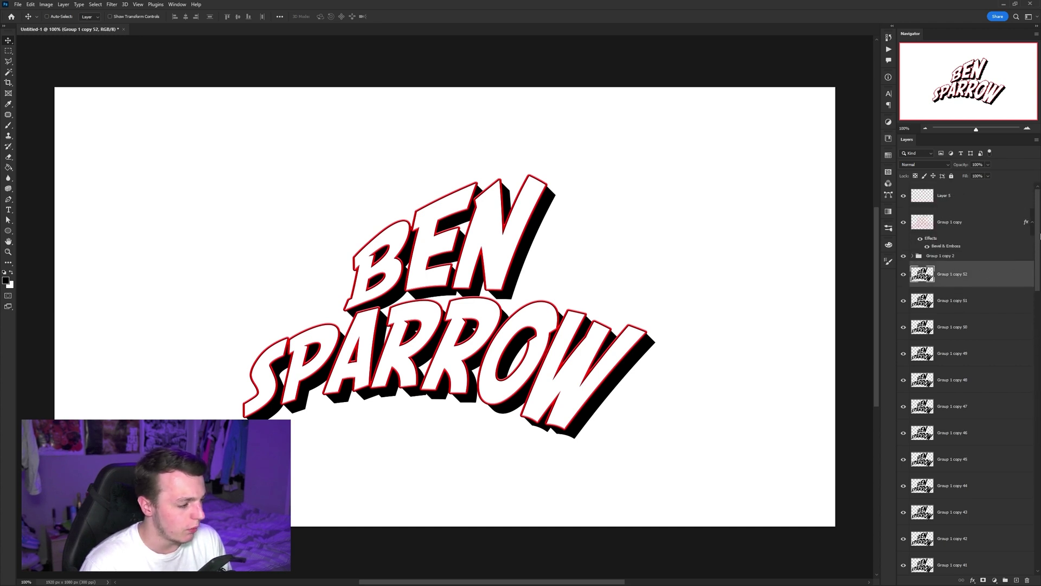
drag(1037, 207, 1036, 517)
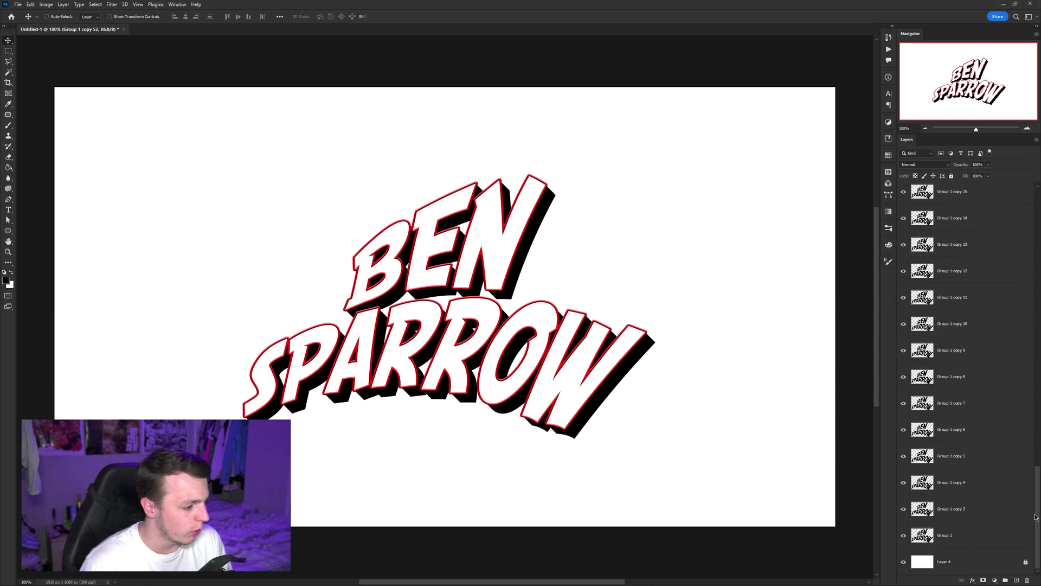
Select all the shadow copy layers and merge them into a single Shadow layer
shift+click(987, 538)
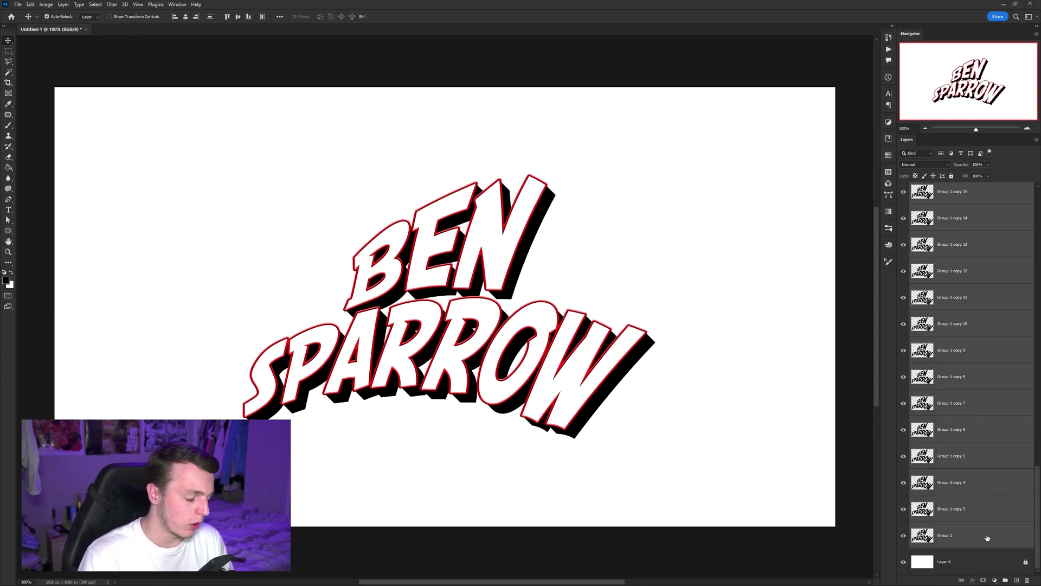
right_click(987, 537)
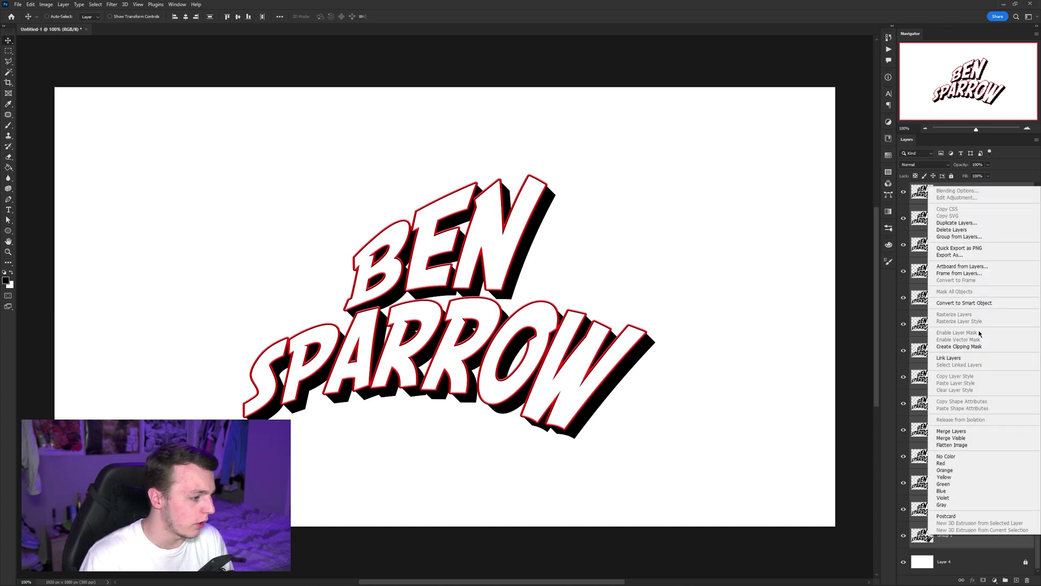
click(965, 431)
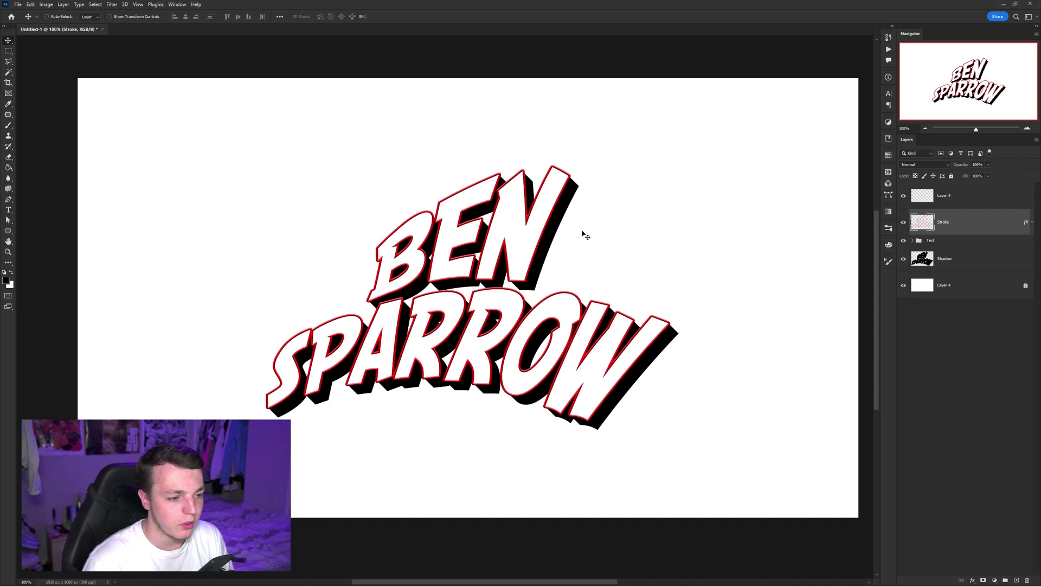
key(super)
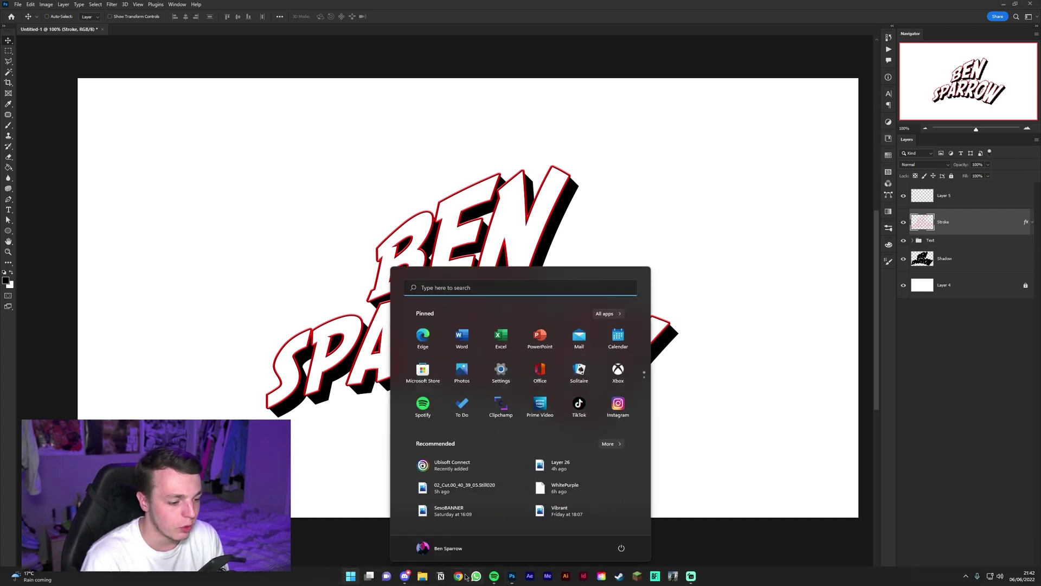
Search images for 'halftone dots', copy one, and paste it into Photoshop as Layer 6
click(425, 337)
text(halftone do)
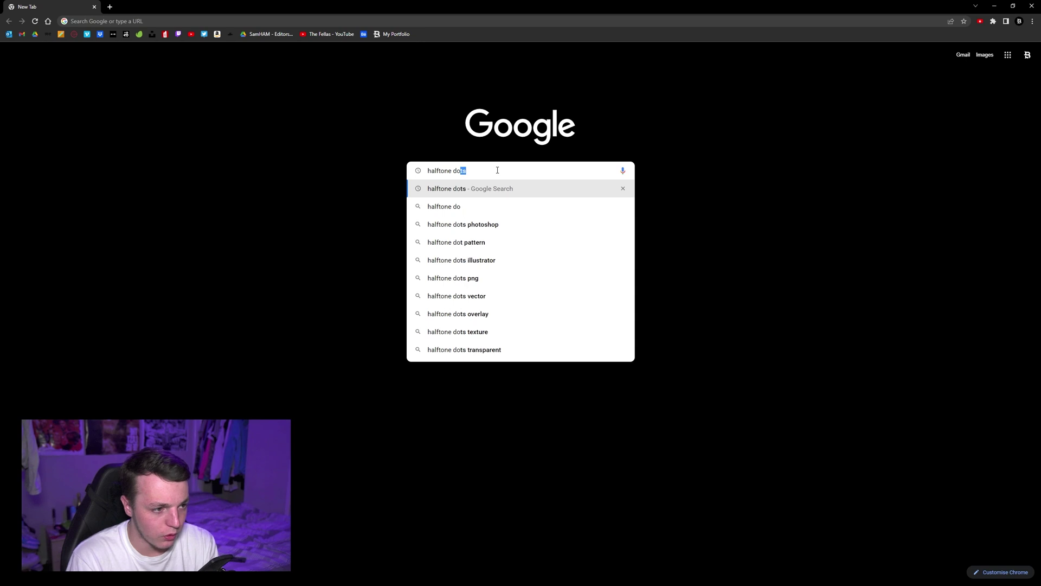
key(Return)
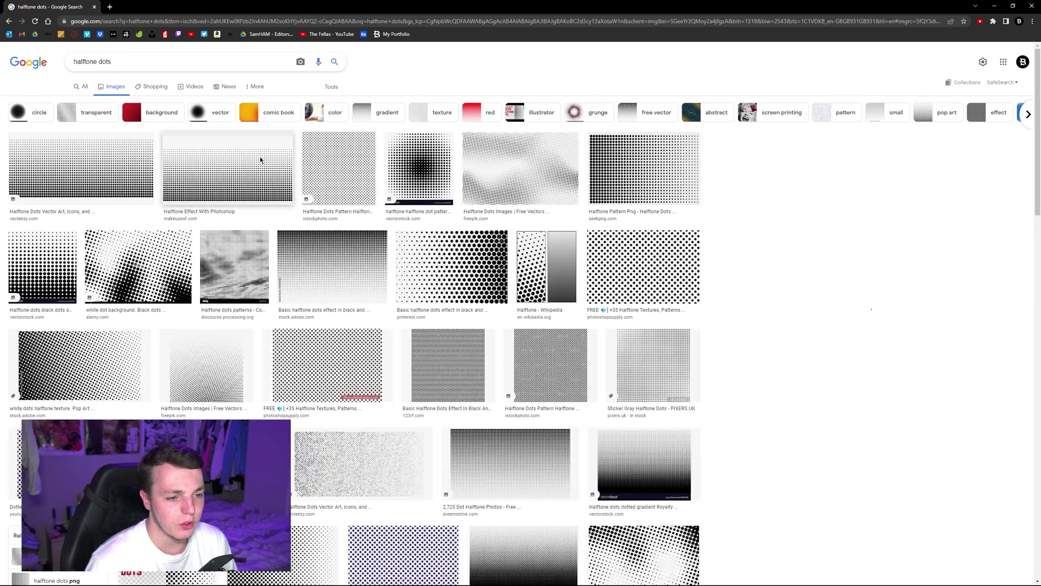
click(261, 160)
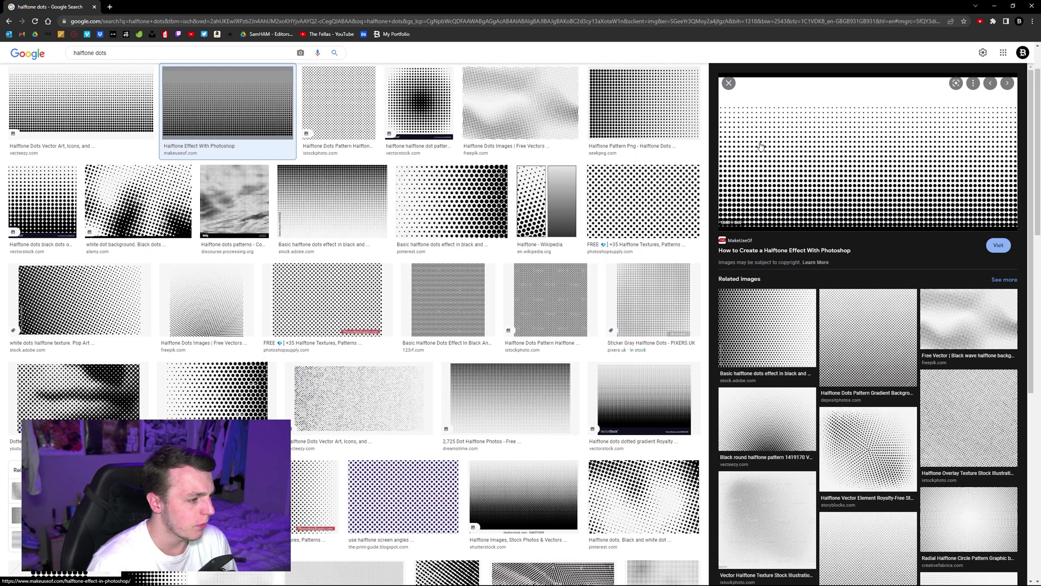
right_click(814, 124)
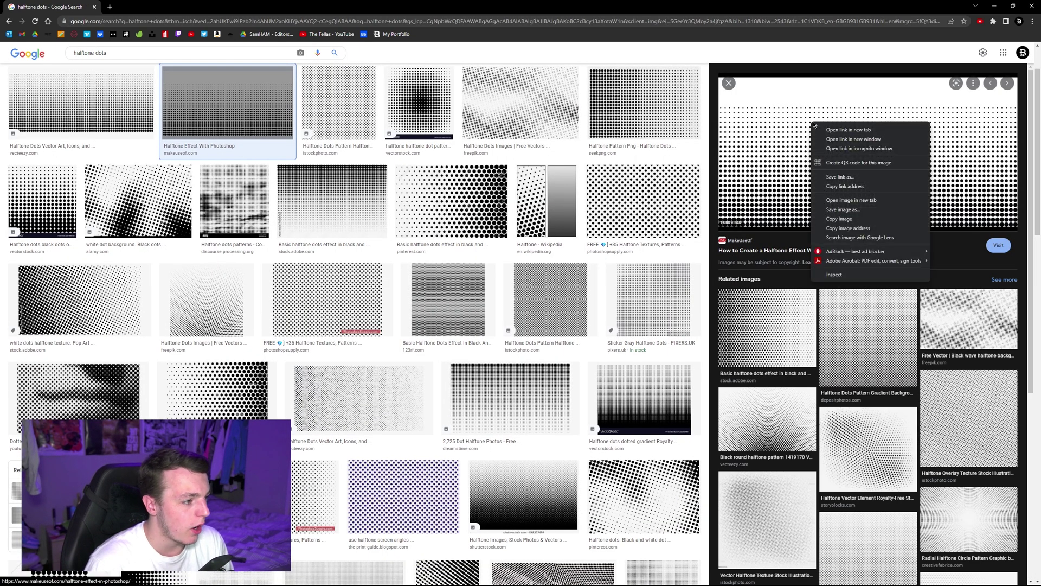
click(842, 219)
key(alt+Tab)
key(ctrl+v)
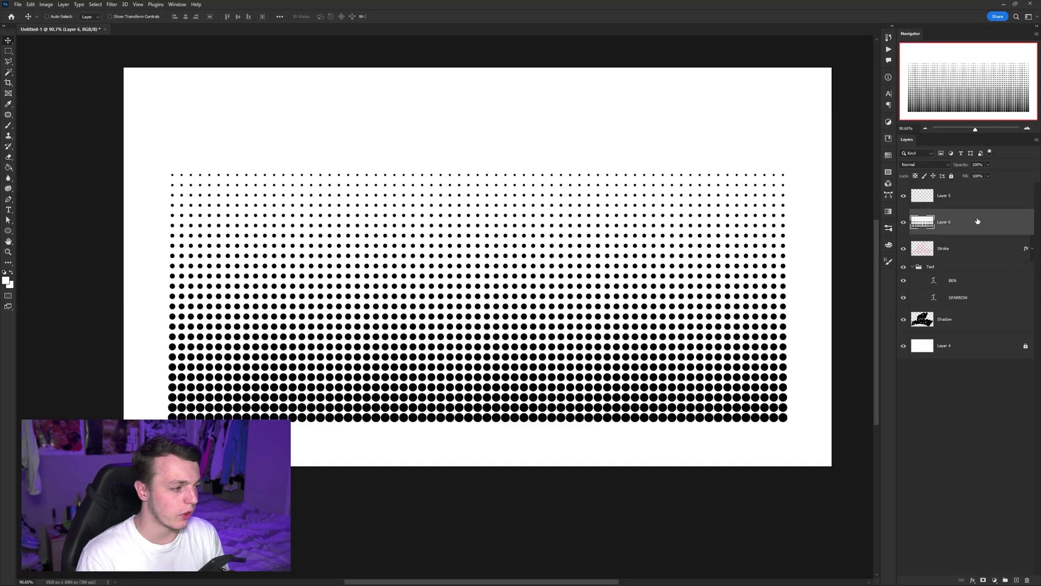
Select the halftone layer's white with Color Range at Fuzziness 200 and delete it
click(96, 5)
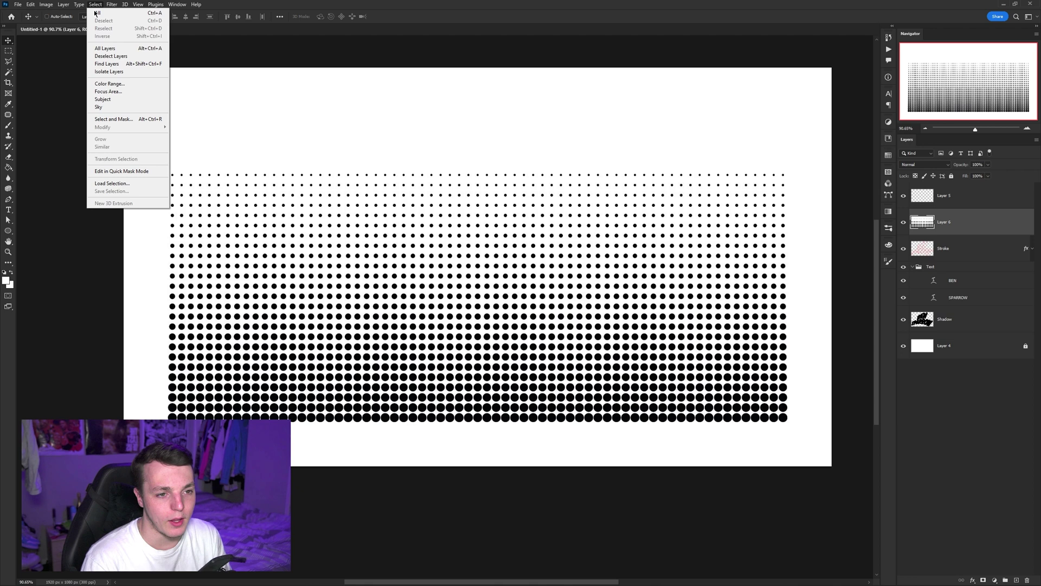
click(124, 85)
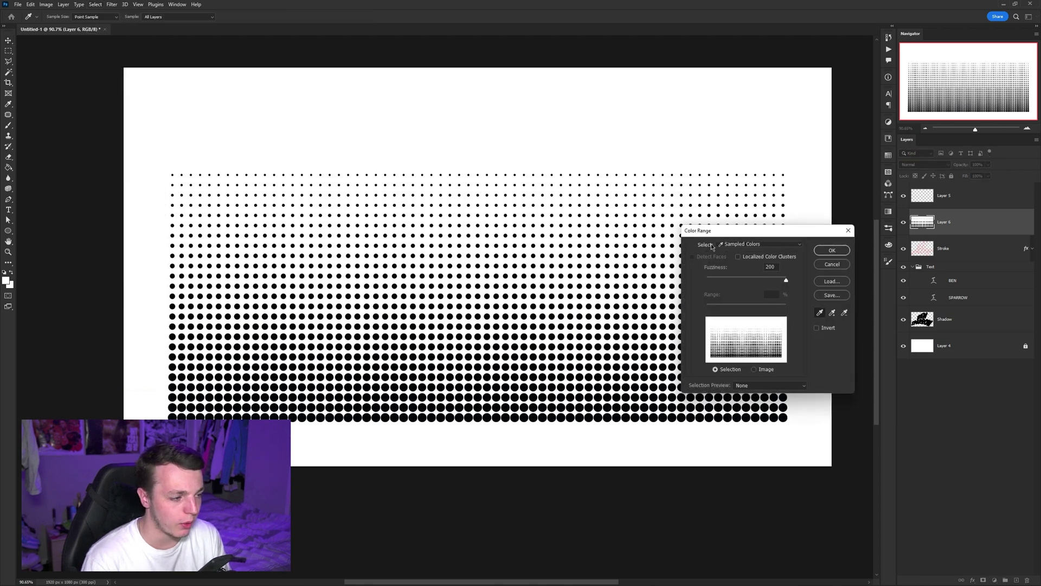
click(770, 266)
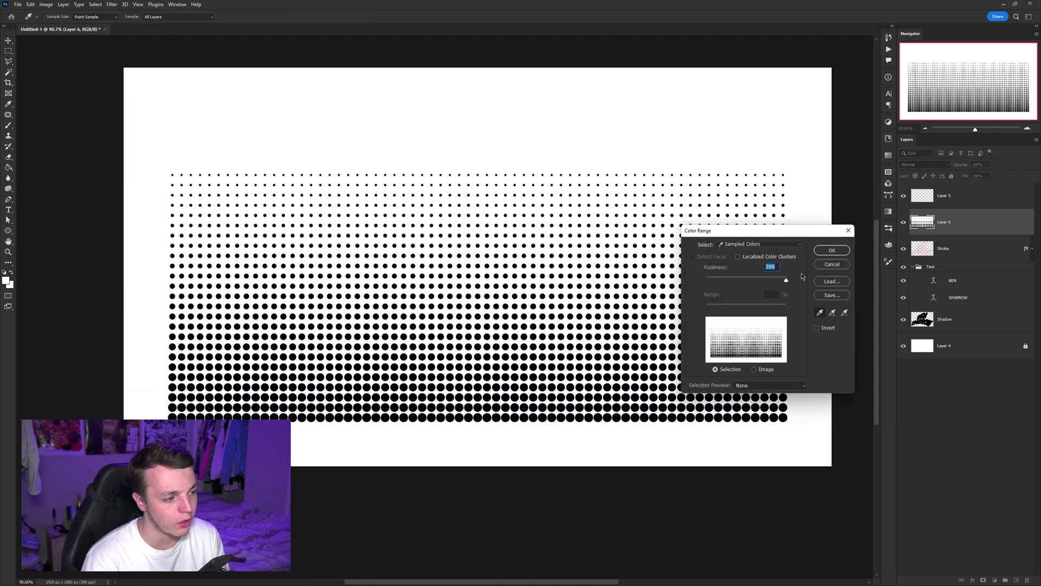
click(832, 250)
key(Delete)
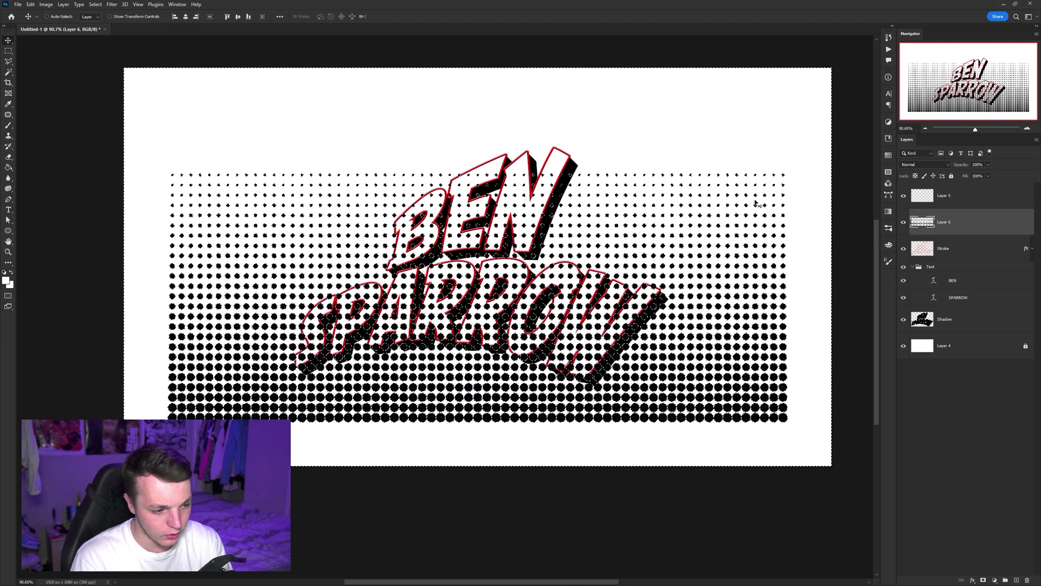
Deselect, move Layer 6 above SPARROW in the Text group, and clip it to SPARROW
key(ctrl+d)
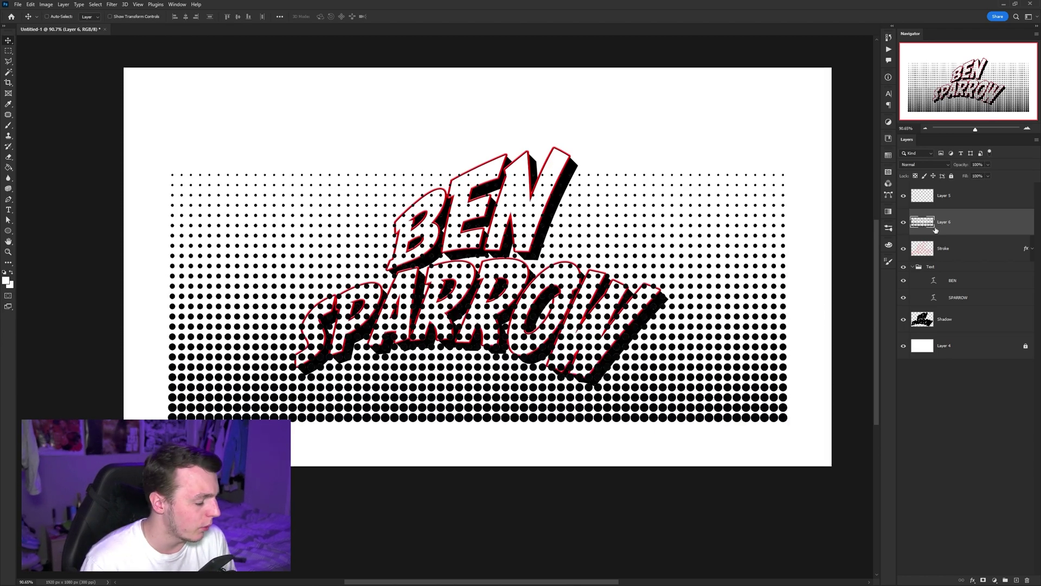
drag(960, 222, 970, 293)
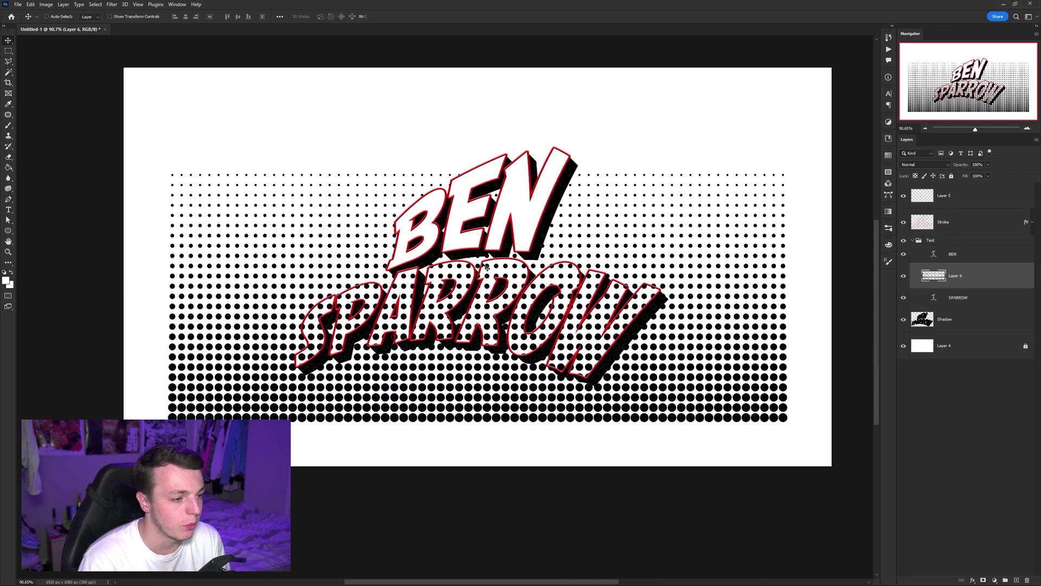
key(ctrl+plus)
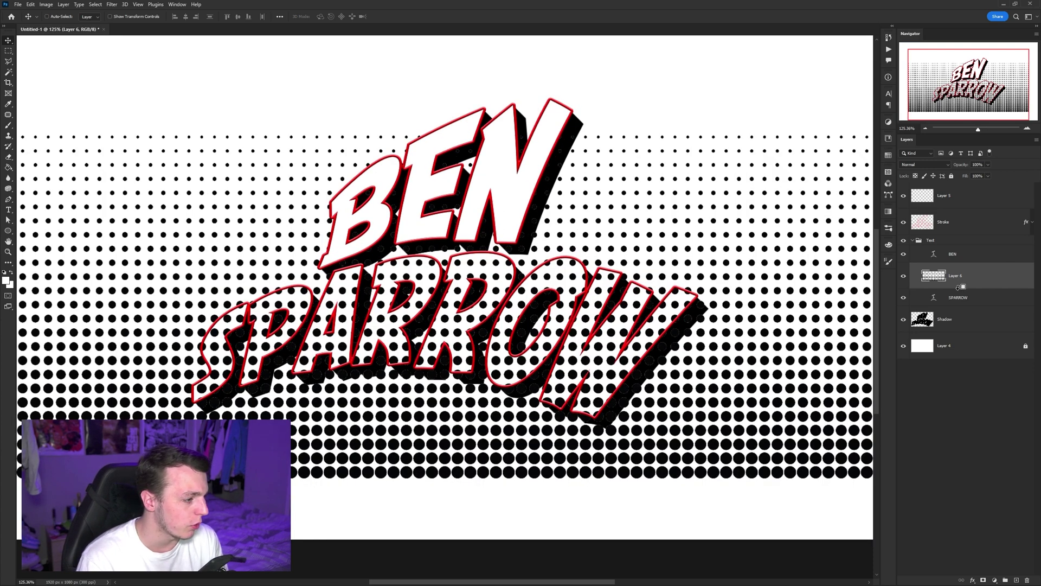
alt+click(955, 288)
scroll(746, 284, down, 5)
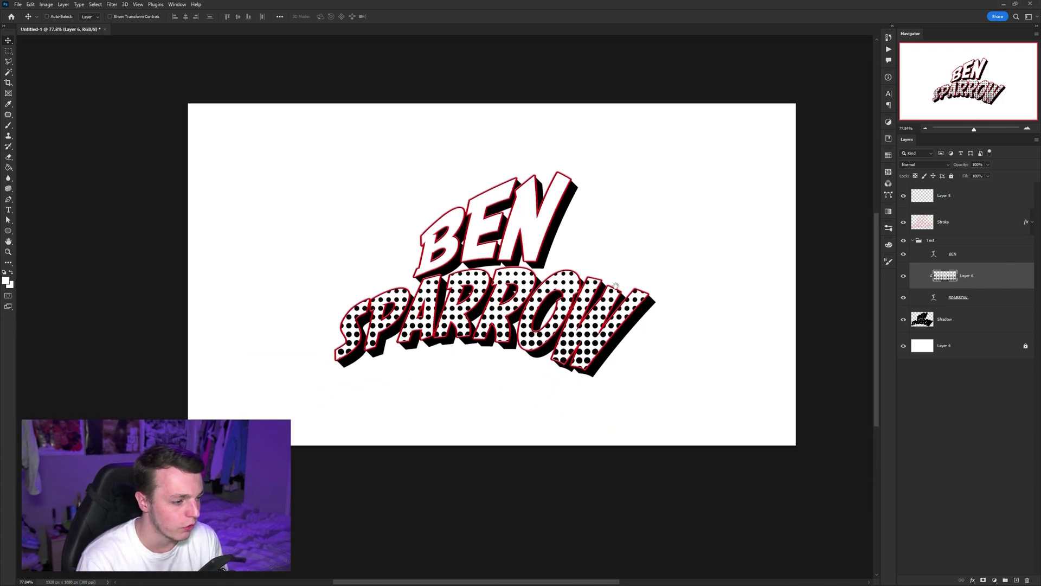
Scale the halftone down to about 37% over SPARROW and Alt-drag a copy to the right
key(ctrl+t)
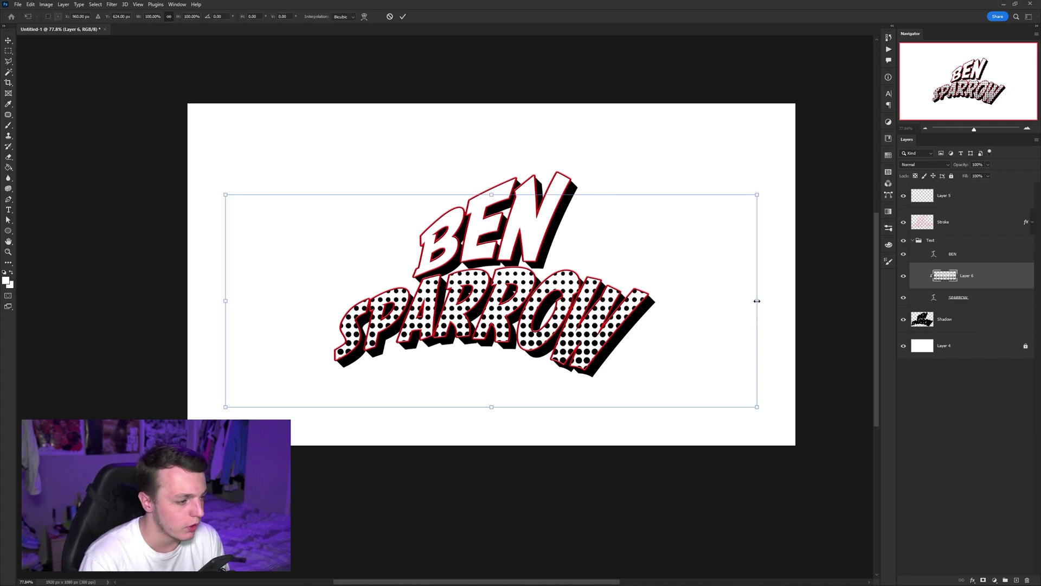
drag(761, 300, 511, 329)
scroll(510, 315, up, 3)
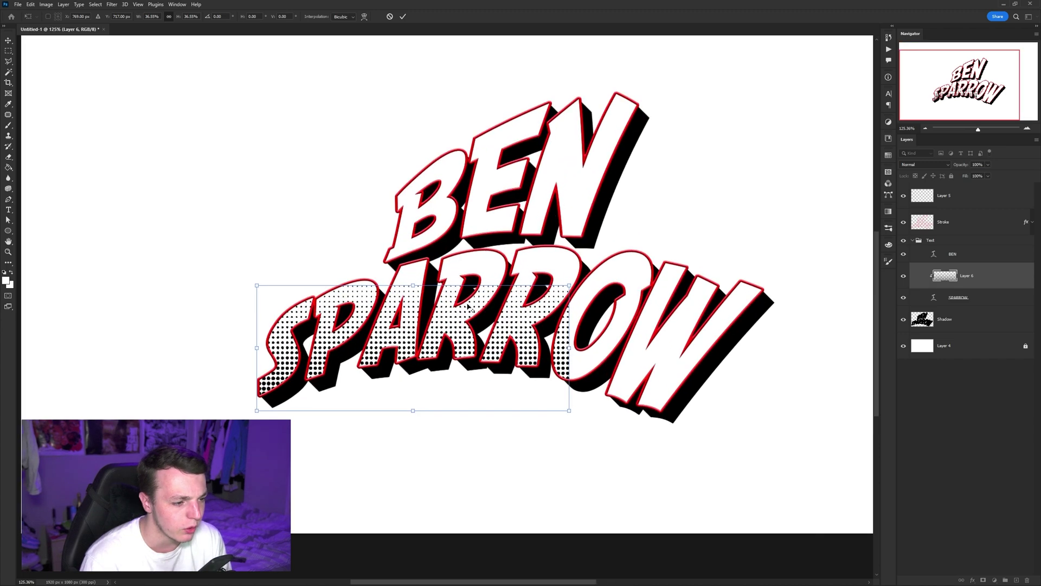
scroll(510, 308, down, 2)
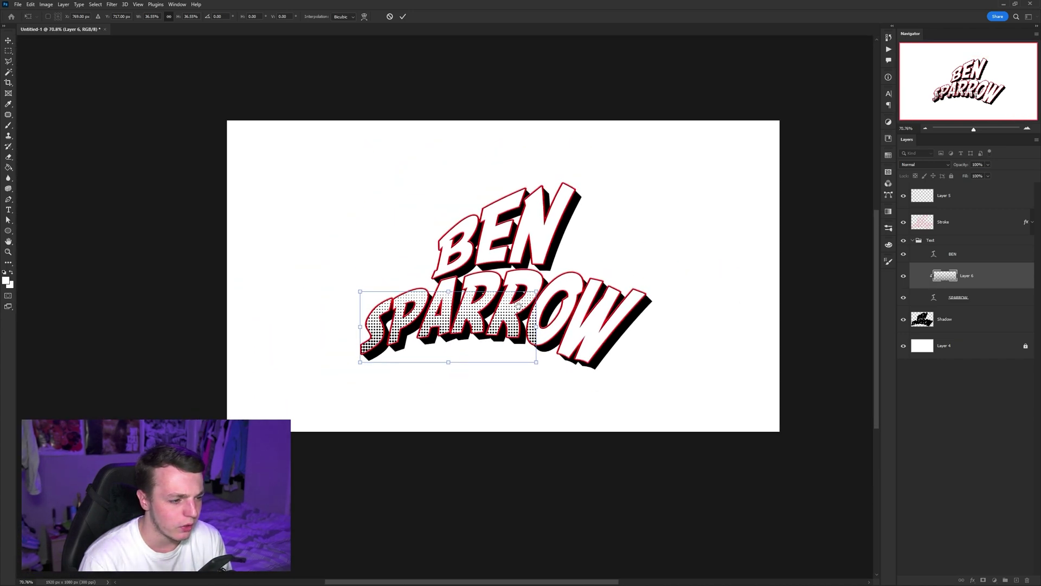
scroll(534, 356, up, 2)
drag(534, 357, 541, 357)
scroll(521, 355, up, 2)
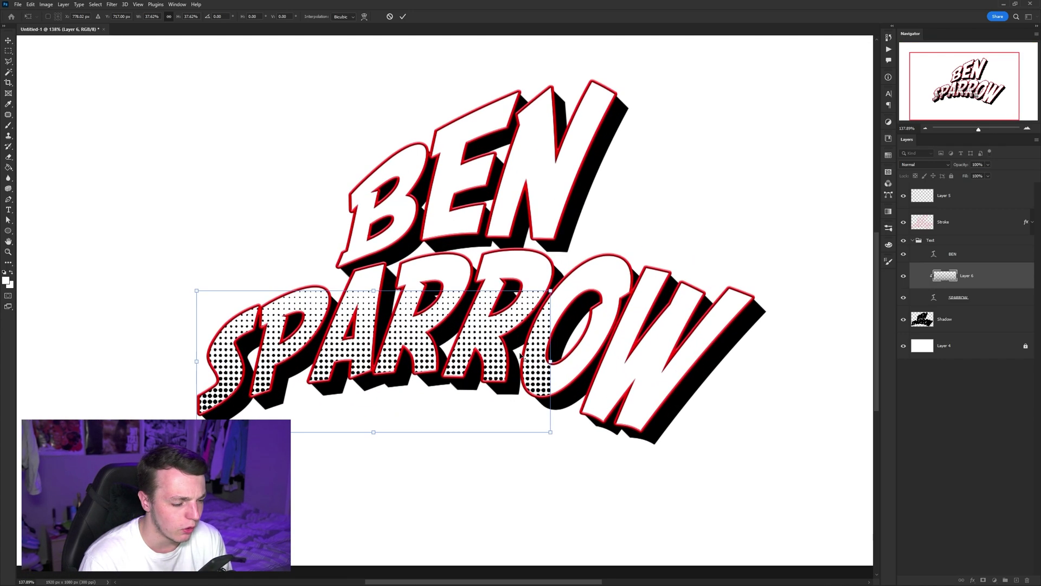
scroll(523, 347, down, 3)
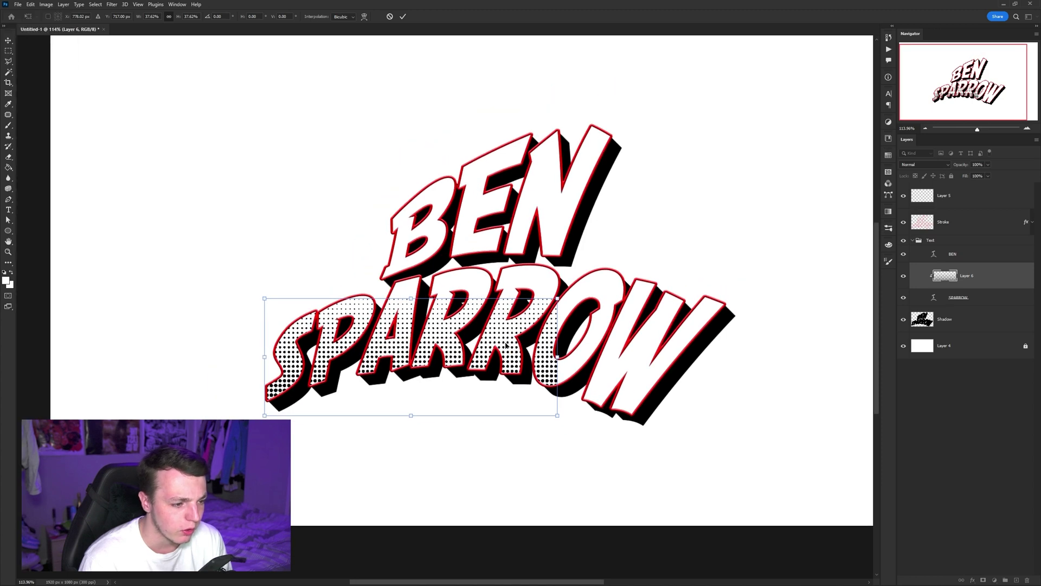
scroll(507, 328, up, 2)
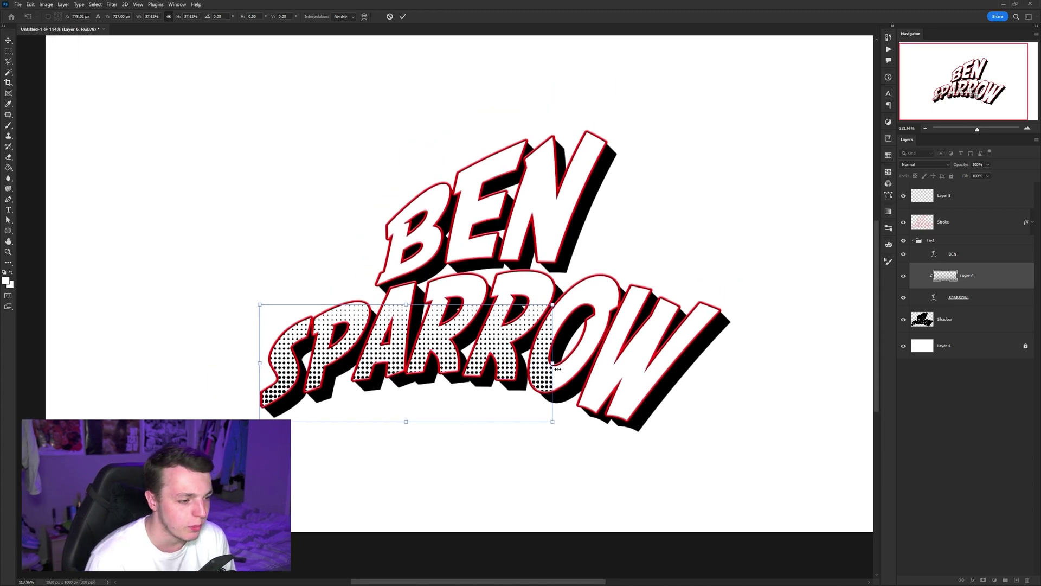
drag(558, 369, 554, 367)
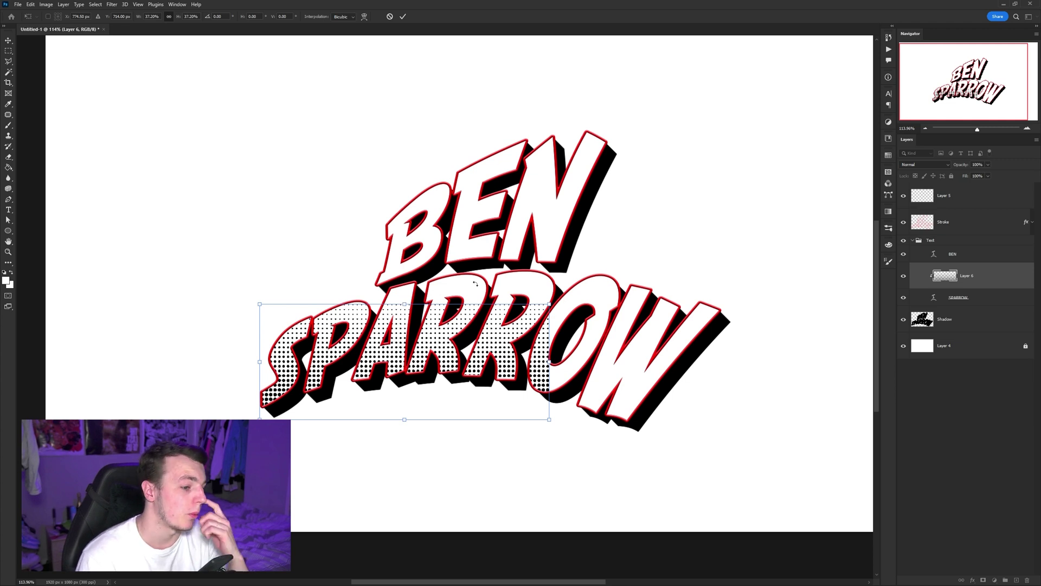
key(Return)
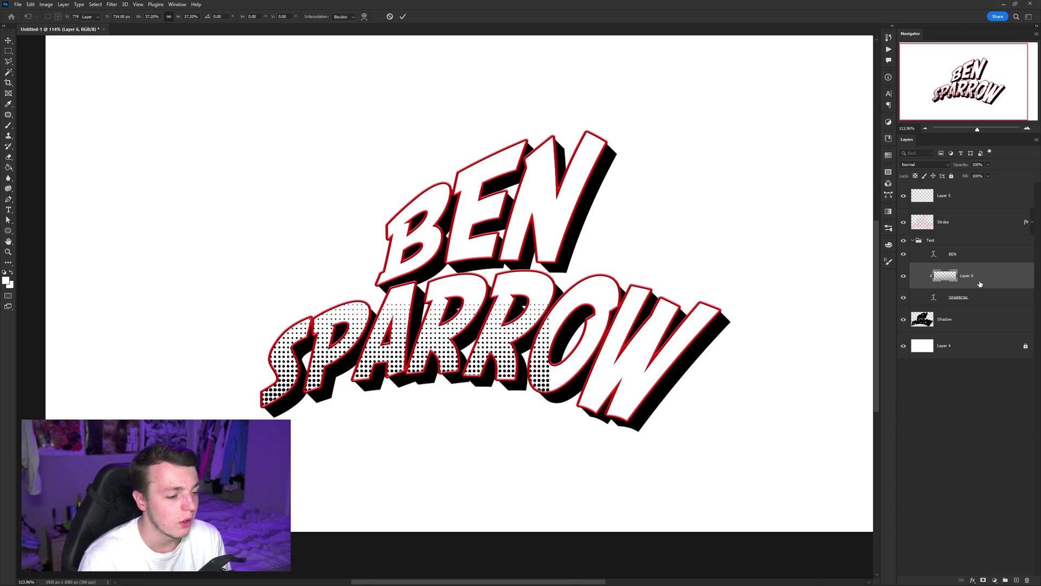
drag(277, 306, 567, 305)
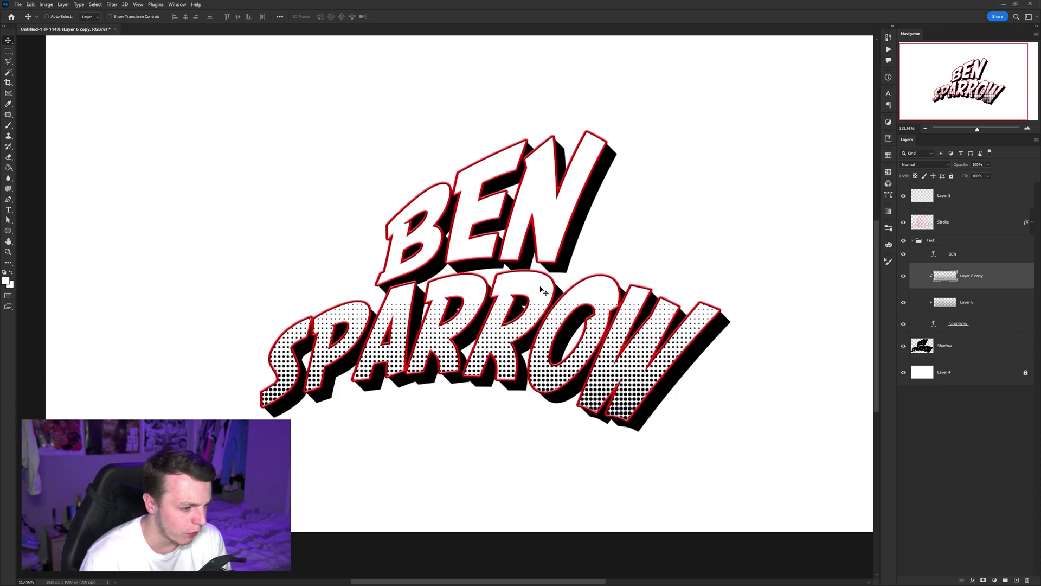
Nudge the copied halftone dots into alignment and merge the two dot layers into one
scroll(544, 291, up, 5)
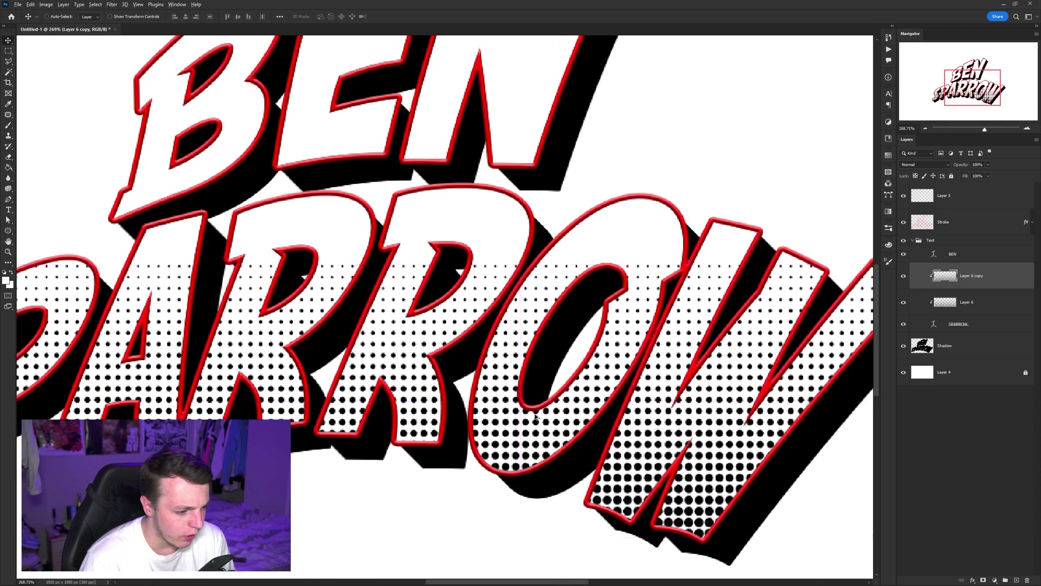
scroll(535, 417, up, 4)
drag(564, 406, 539, 404)
scroll(539, 404, down, 10)
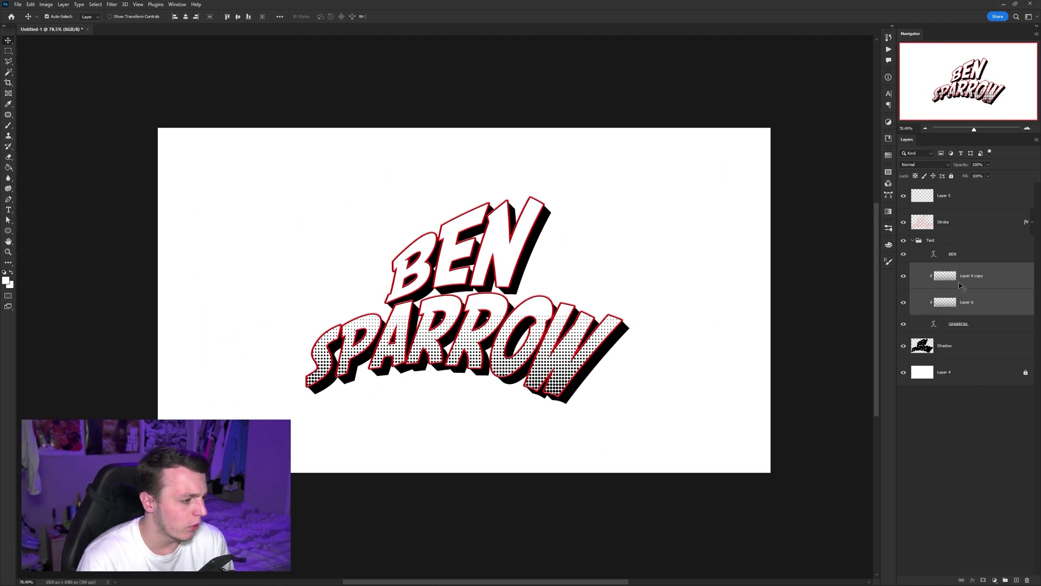
key(ctrl+e)
Show the merged Layer 6 copy again and put it into Free Transform
scroll(465, 317, up, 3)
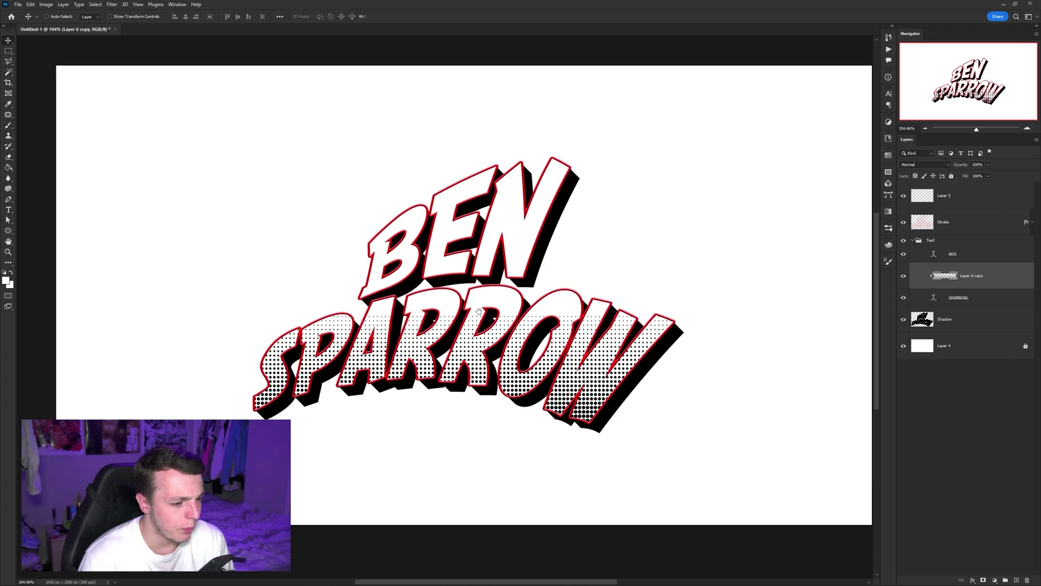
scroll(465, 317, down, 3)
click(903, 276)
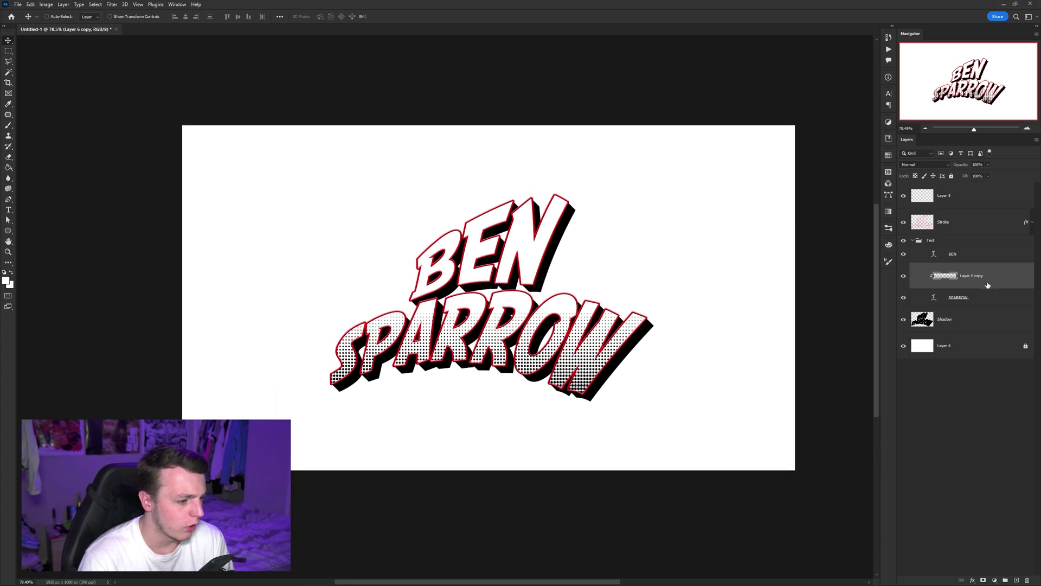
key(ctrl+t)
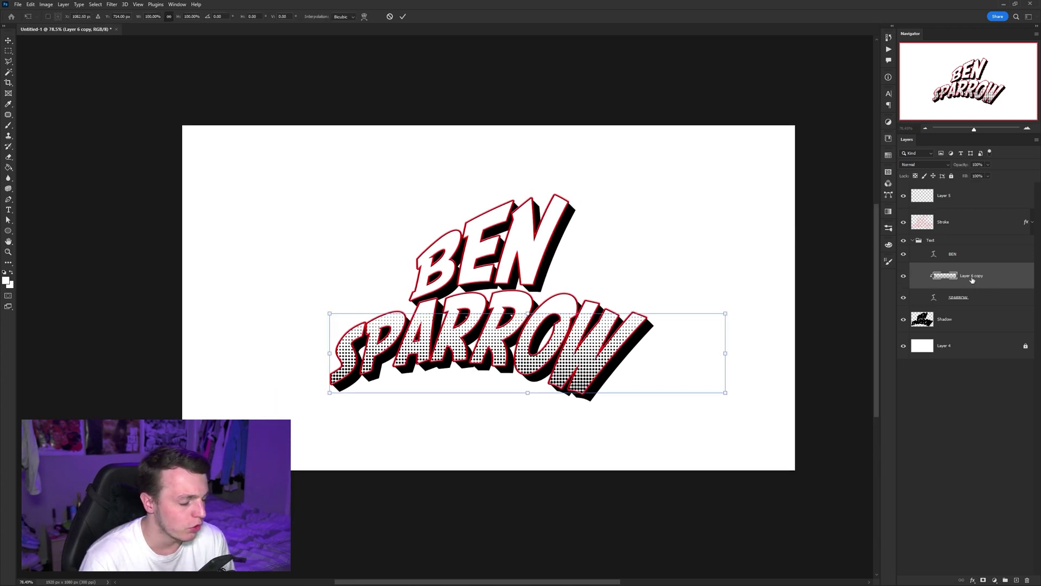
Warp the Layer 6 copy dots into an upward arc following SPARROW's curved letters and commit
click(364, 17)
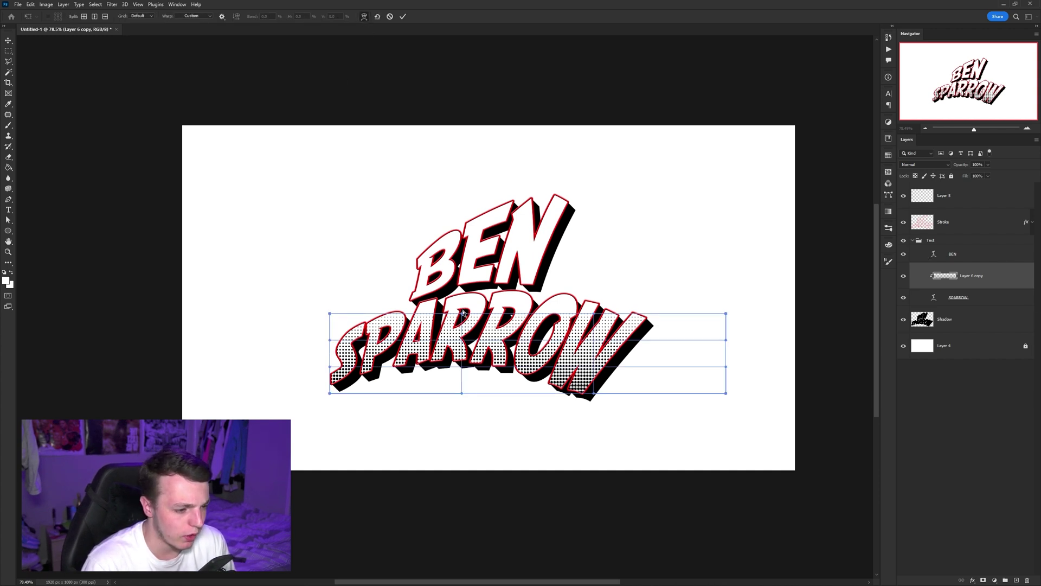
drag(463, 313, 461, 297)
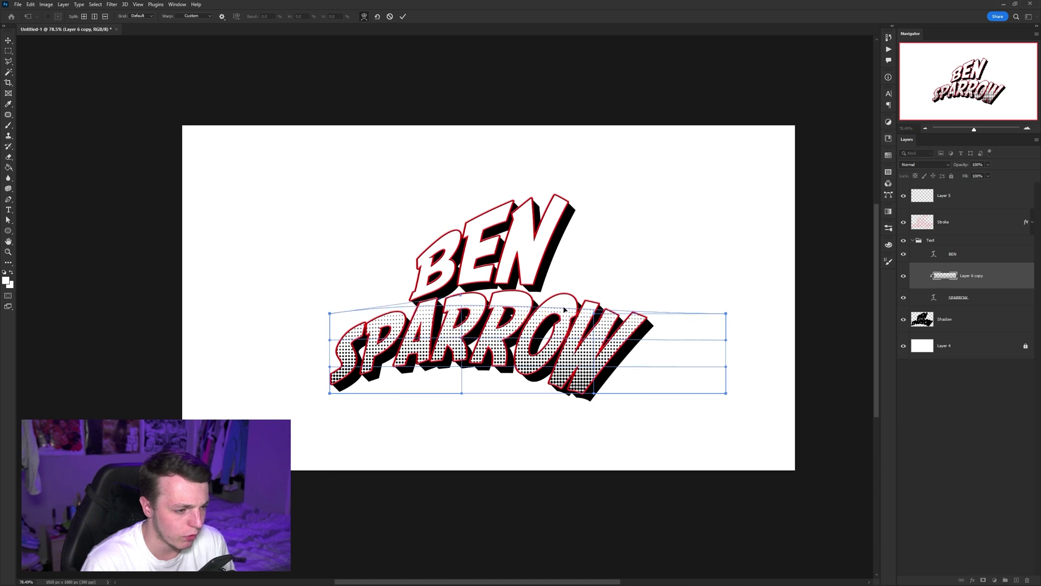
drag(587, 317, 688, 322)
drag(726, 393, 667, 394)
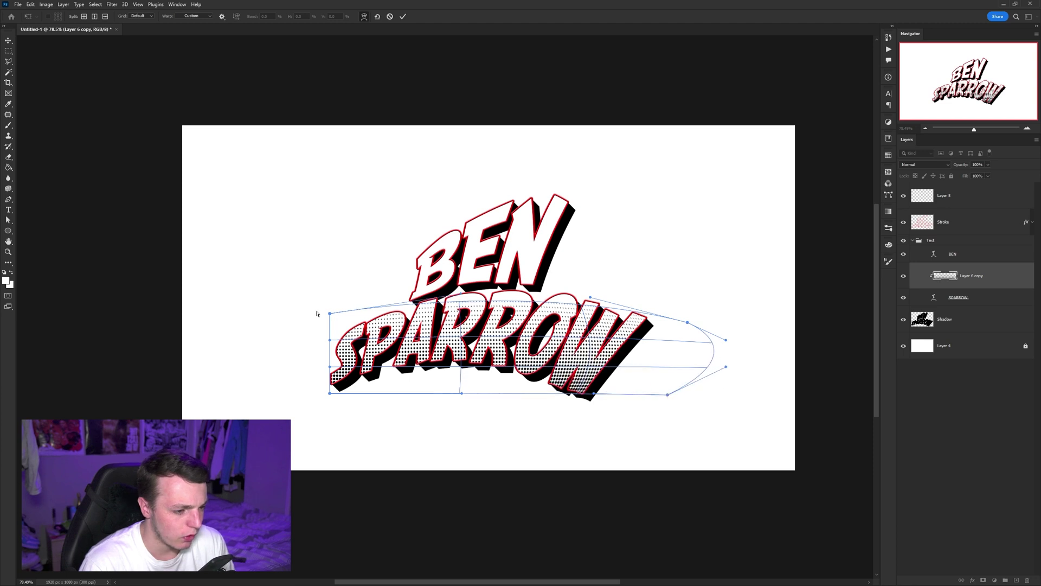
drag(328, 316, 332, 329)
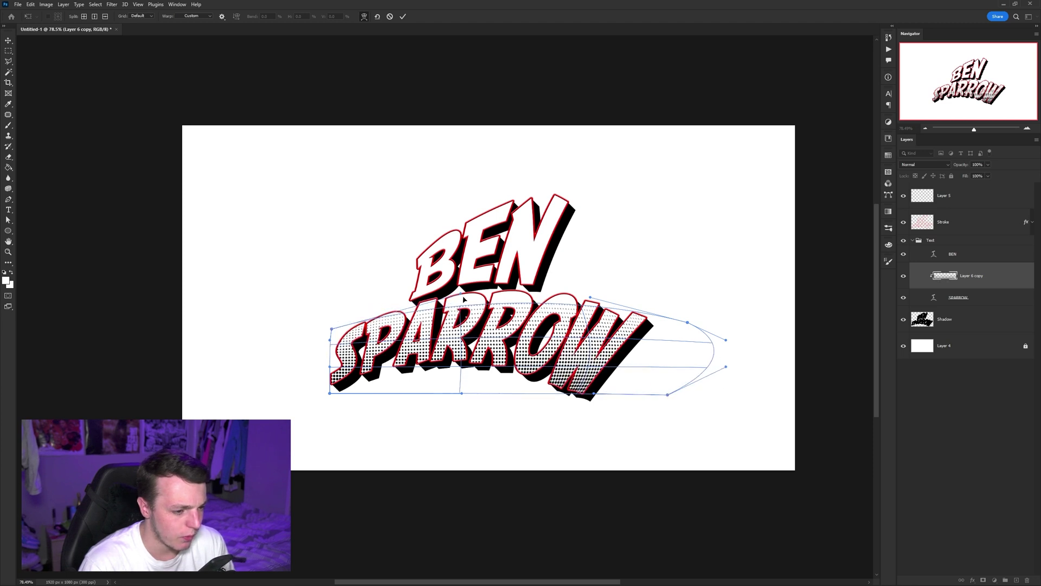
drag(455, 278, 455, 285)
drag(590, 293, 586, 288)
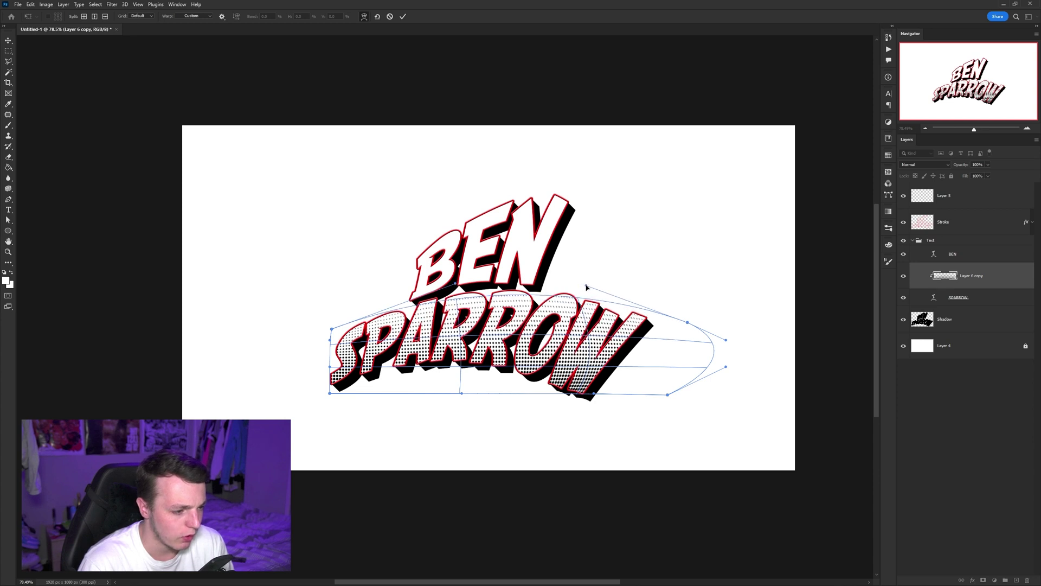
drag(593, 394, 592, 398)
drag(667, 394, 671, 402)
drag(724, 366, 694, 337)
key(Return)
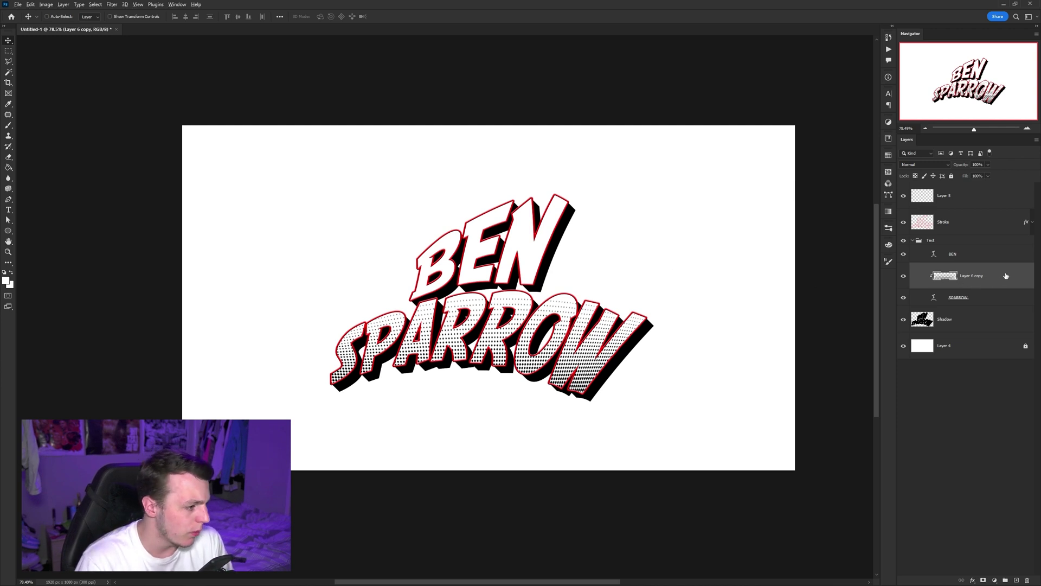
Duplicate the halftone layer above BEN, clip it to BEN, and move the dots up over it
drag(1000, 279, 996, 251)
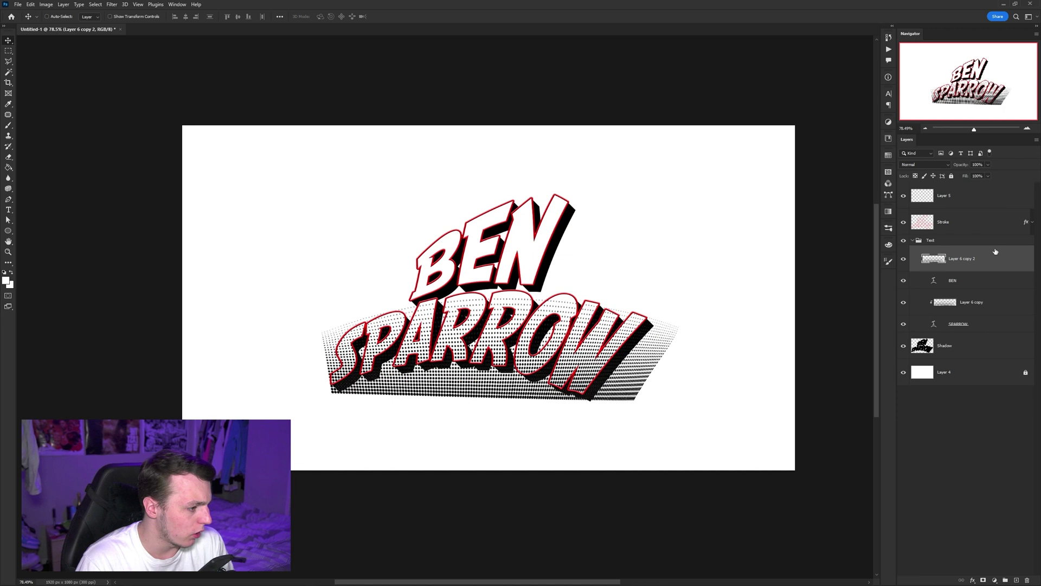
alt+click(956, 270)
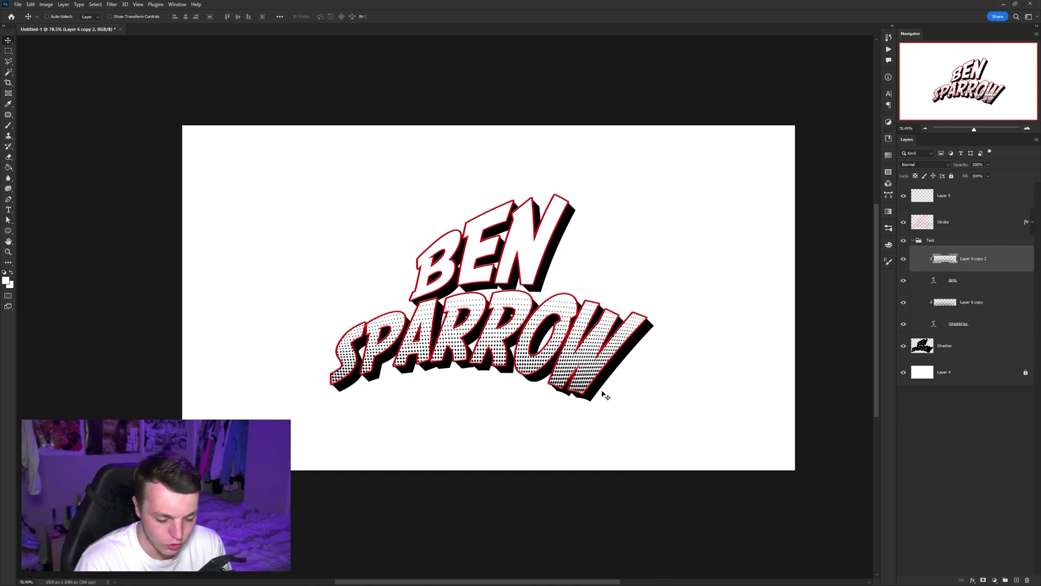
drag(597, 435, 608, 322)
Rotate and resize BEN's dot layer to match the letters' slant
key(ctrl+t)
drag(704, 221, 689, 198)
drag(677, 245, 599, 215)
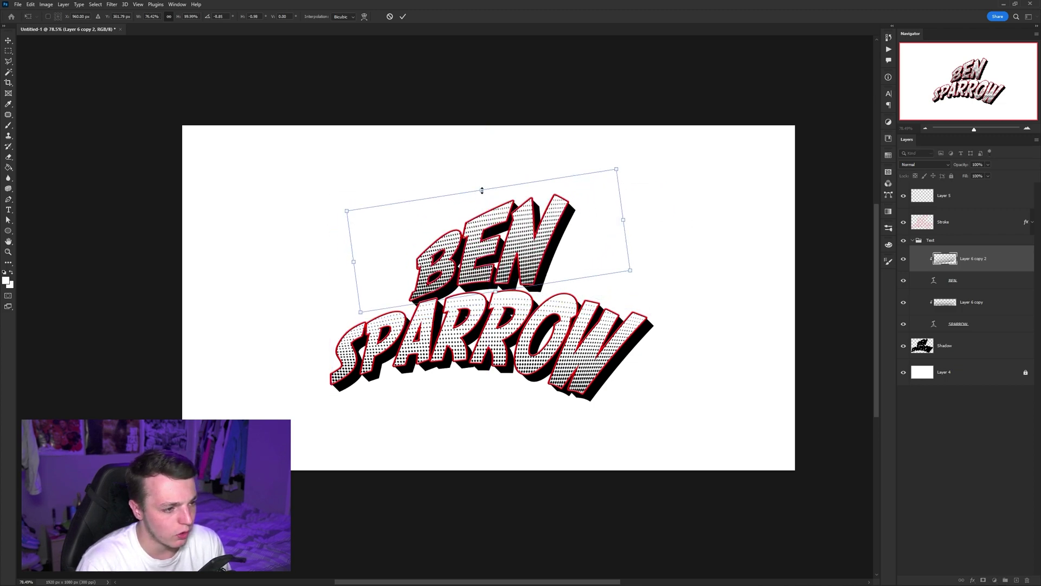
drag(482, 190, 487, 212)
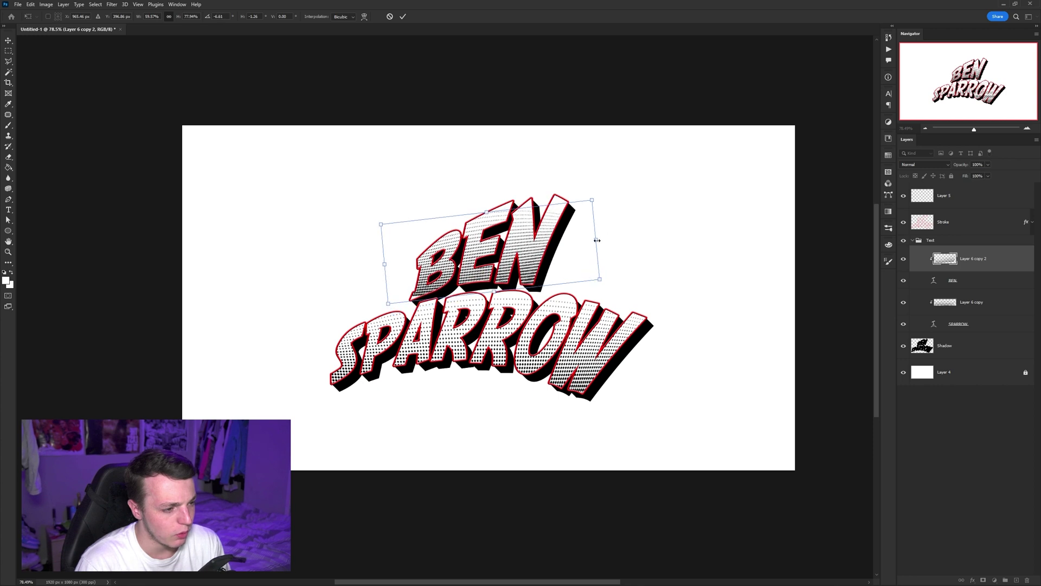
mouse_move(382, 225)
mouse_down()
mouse_move(385, 233)
mouse_move(382, 213)
mouse_up()
drag(608, 200, 612, 181)
drag(605, 282, 591, 214)
key(Return)
Skew BEN's dots slightly further to fit the slanted lettering
scroll(574, 251, down, 3)
scroll(576, 254, up, 3)
key(ctrl+t)
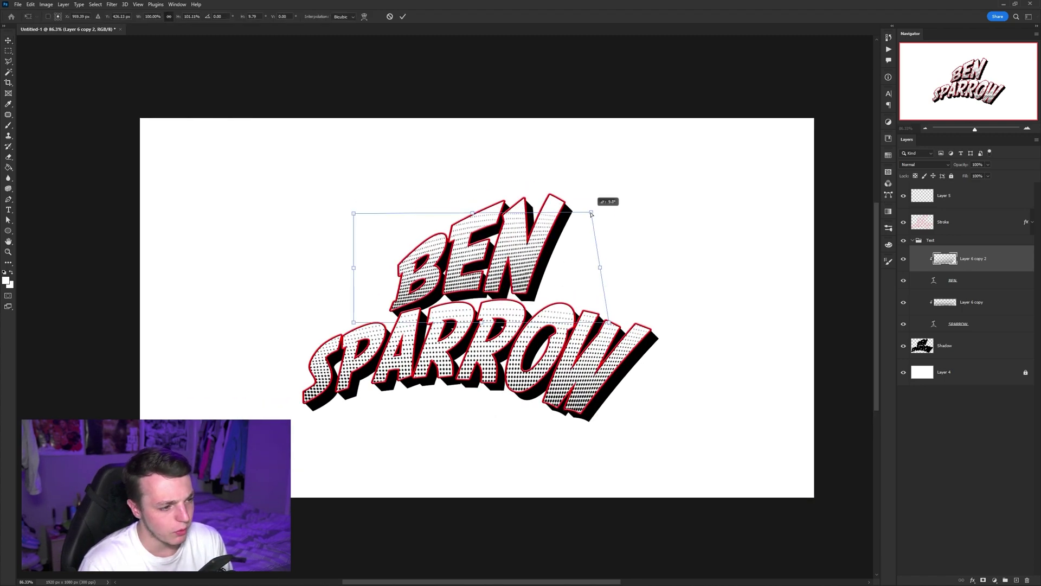
drag(354, 213, 359, 215)
key(Return)
scroll(563, 225, up, 1)
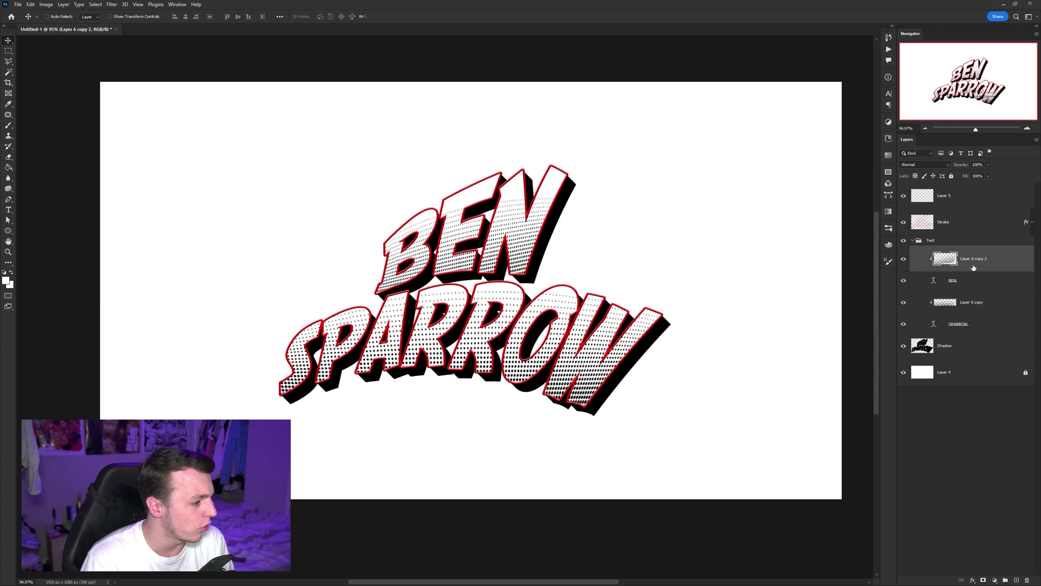
Give BEN's dots a Normal-blend Color Overlay in dark red (#ab0000) sampled from the outline
click(588, 182)
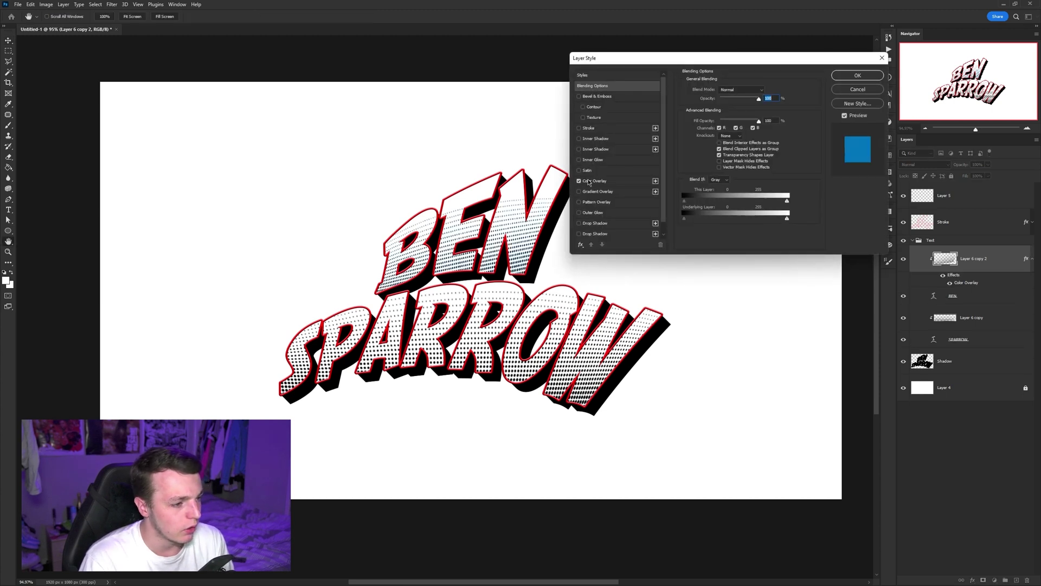
click(620, 186)
click(767, 91)
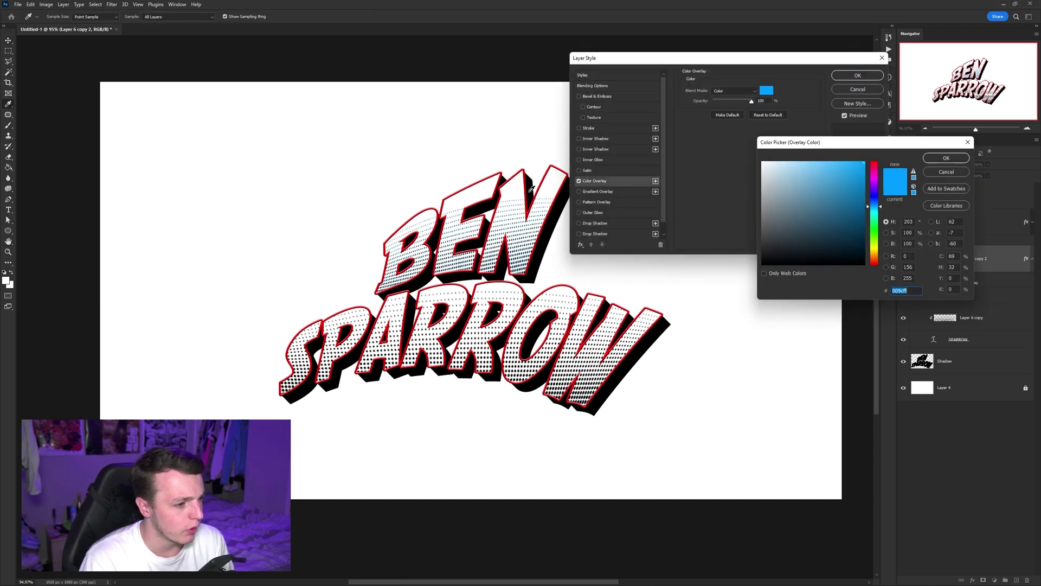
click(528, 185)
click(536, 187)
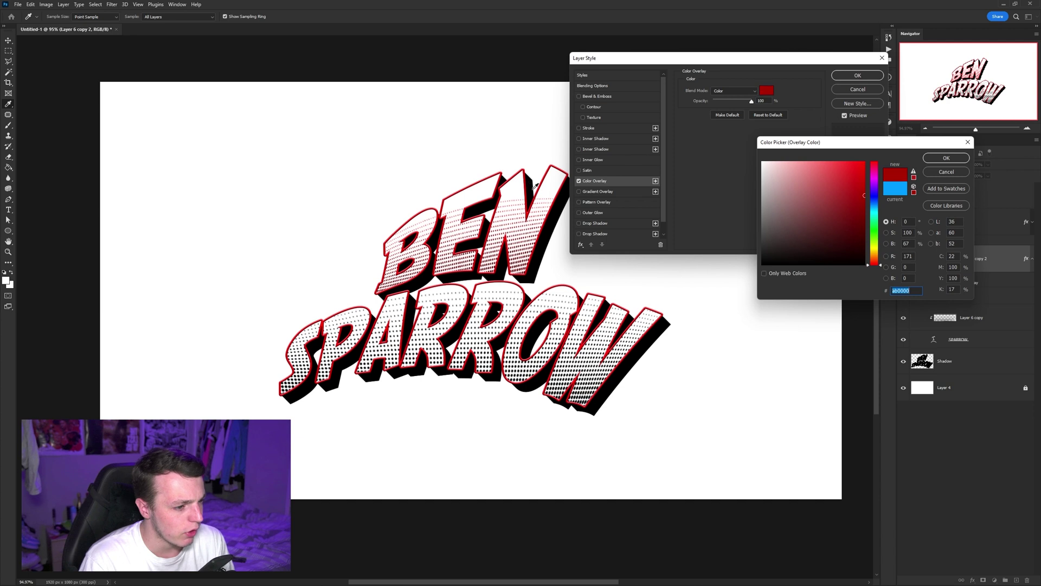
click(947, 160)
click(735, 90)
click(721, 101)
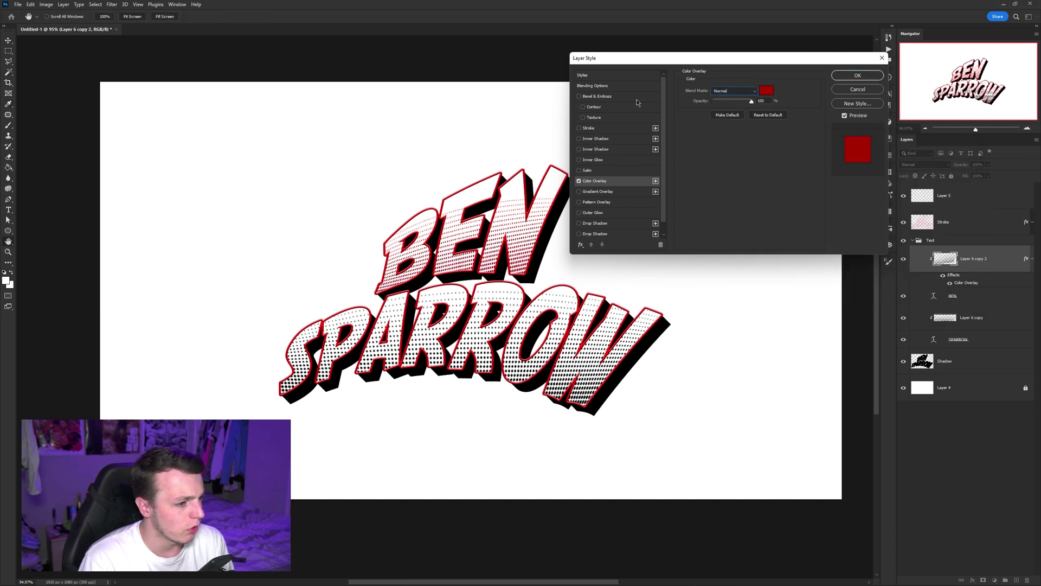
click(858, 76)
Copy the red Color Overlay style onto SPARROW's Layer 6 copy dots
drag(1026, 259, 1013, 322)
scroll(520, 304, down, 2)
scroll(520, 309, up, 3)
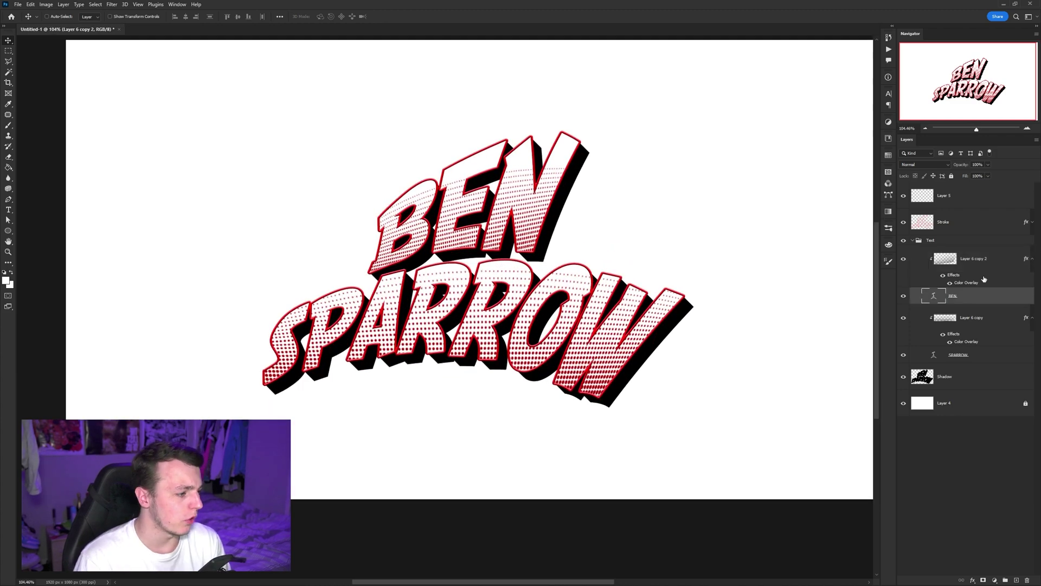
scroll(553, 262, down, 2)
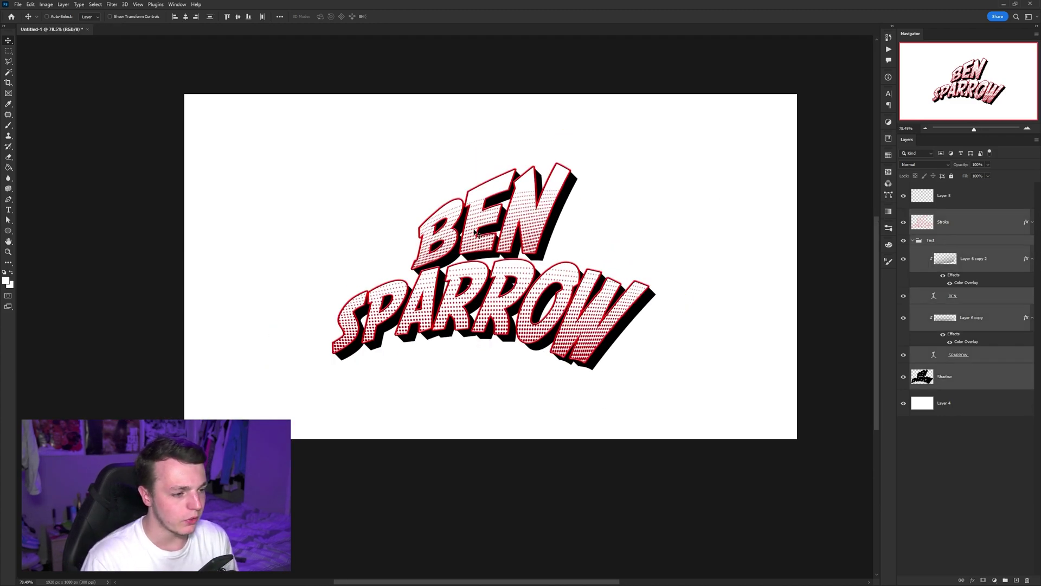
Hide the background, stamp all visible artwork into a new layer, and hide the source layers
click(904, 403)
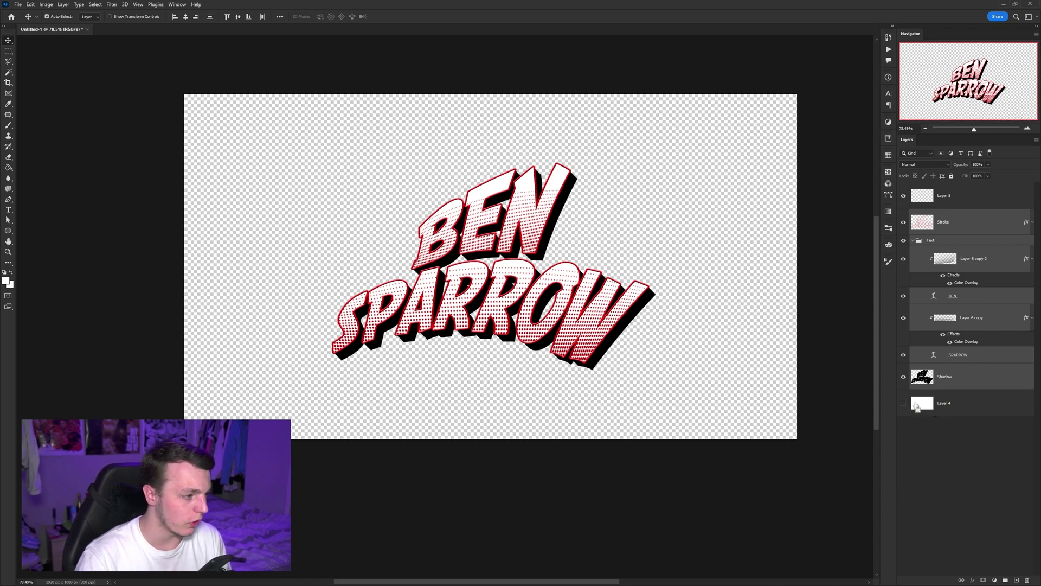
key(ctrl+shift+alt+e)
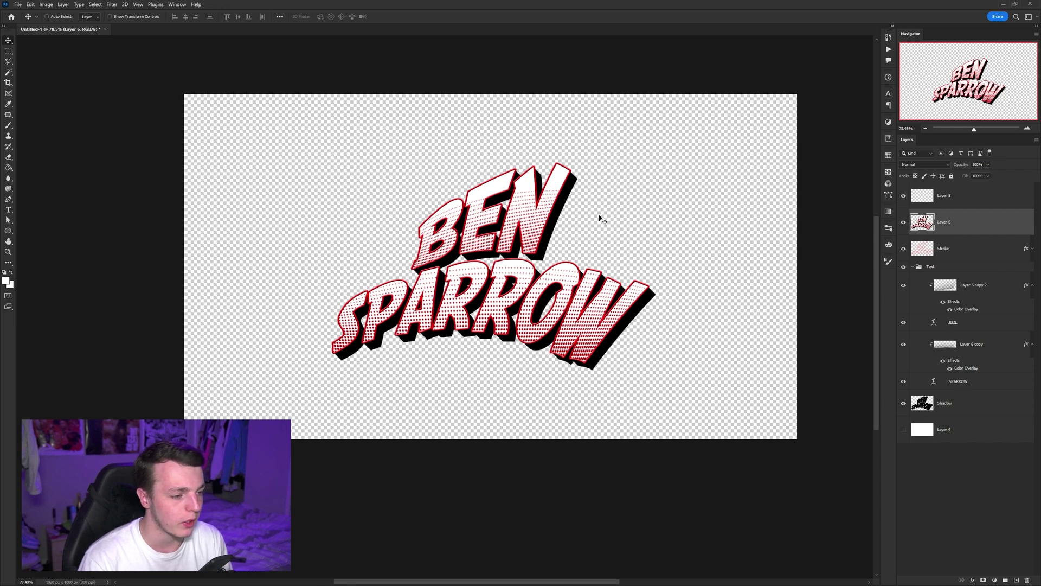
drag(904, 250, 903, 404)
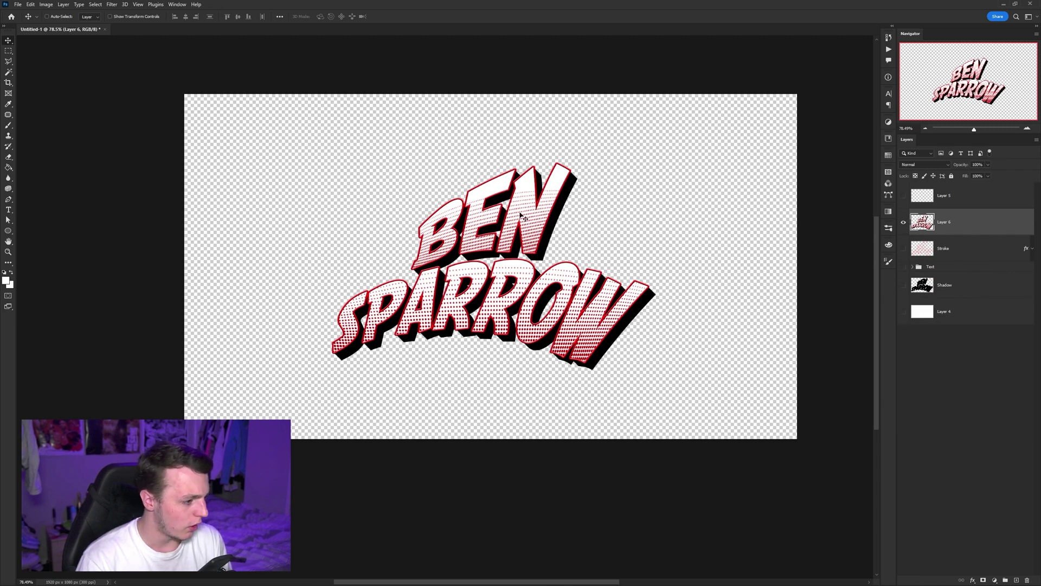
Narrow, skew and shift the merged title slightly left
key(ctrl+t)
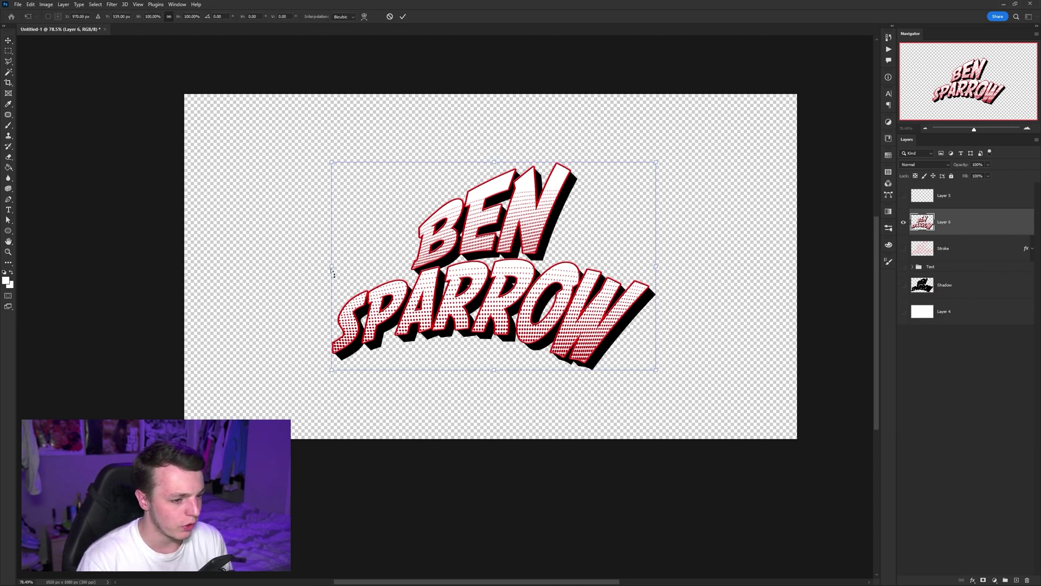
drag(331, 267, 355, 267)
drag(355, 372, 358, 374)
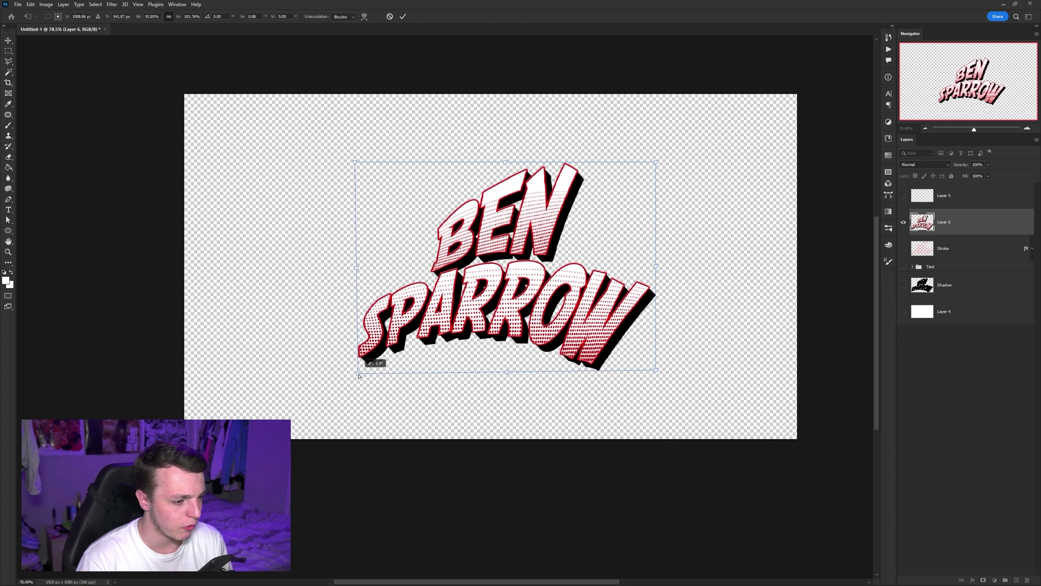
drag(353, 167, 352, 163)
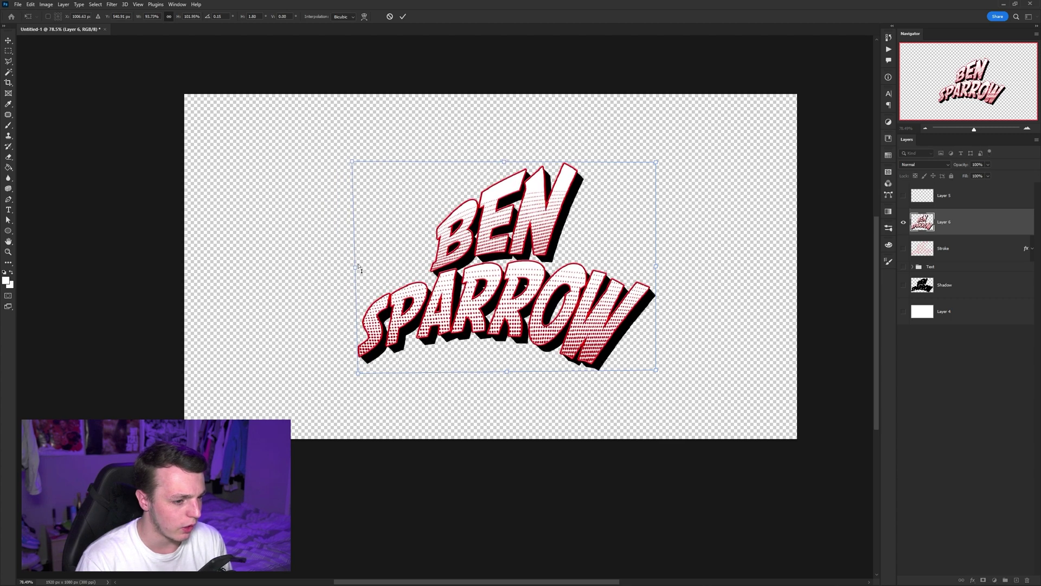
drag(356, 267, 344, 266)
drag(418, 263, 363, 266)
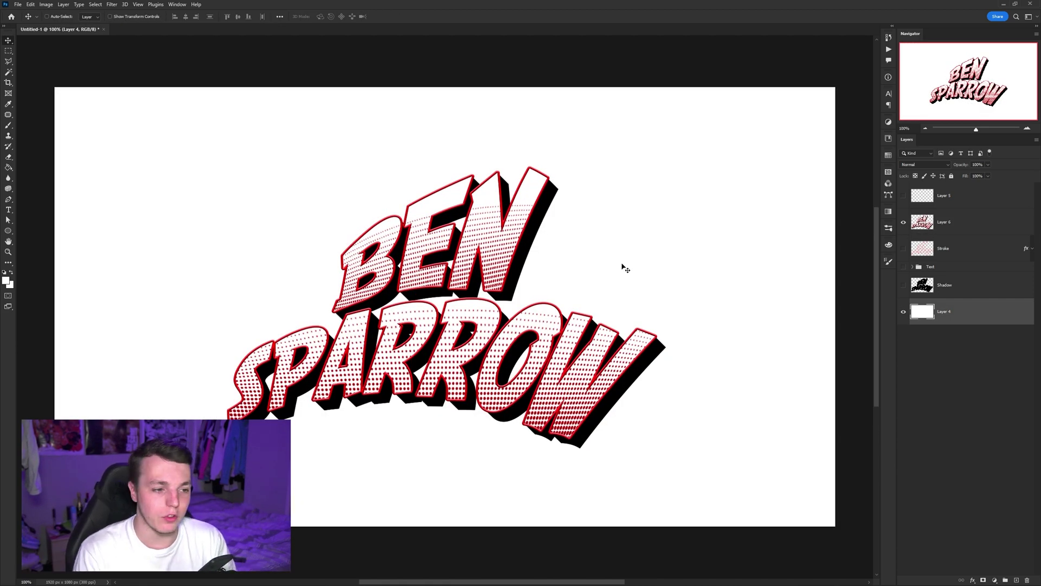
scroll(596, 271, down, 1)
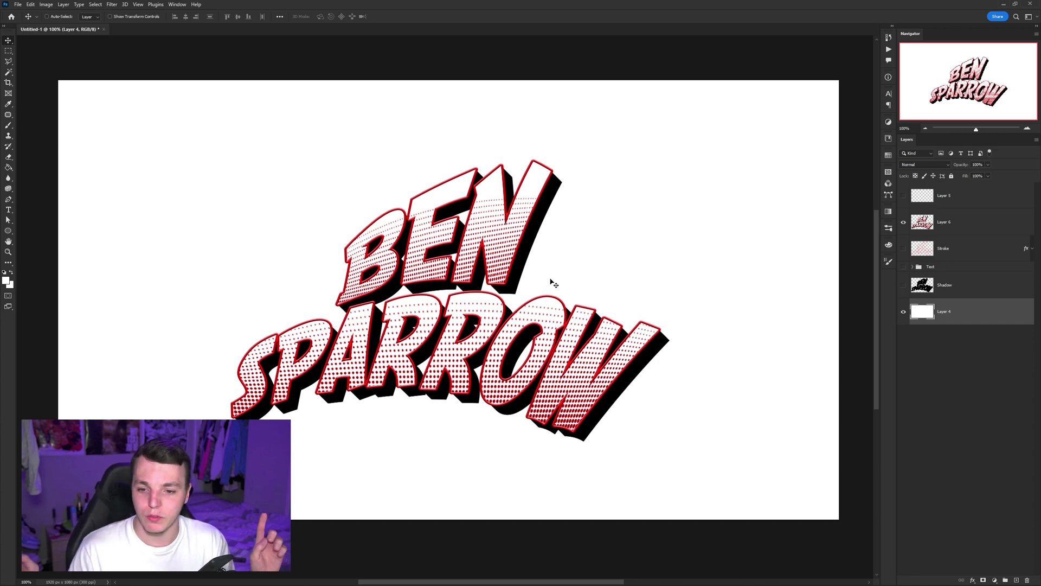